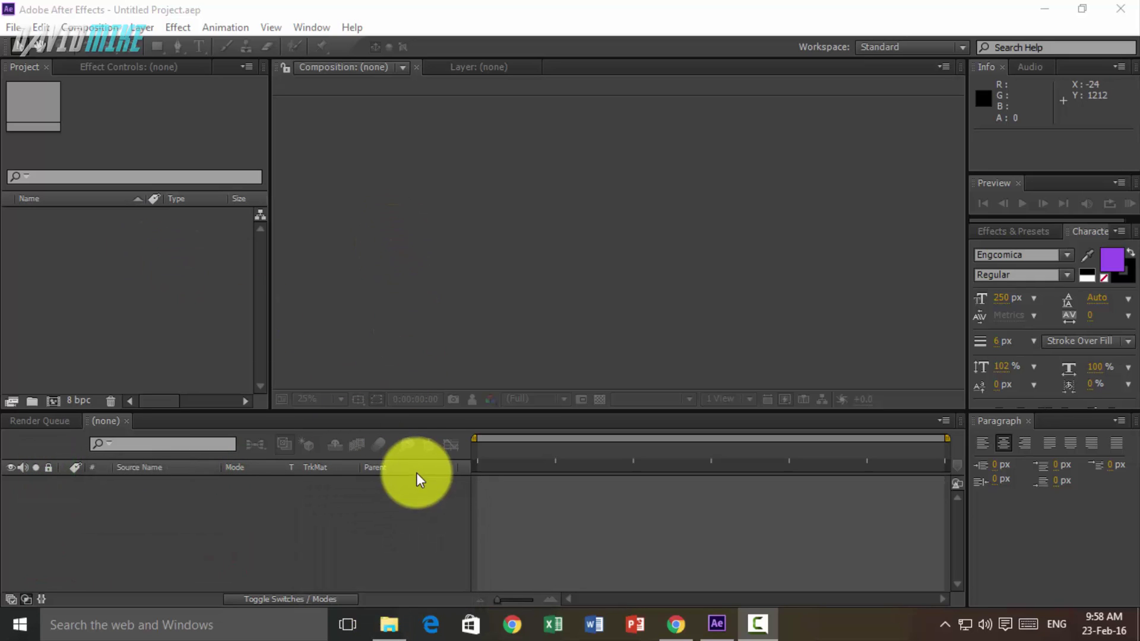
- In File Explorer, open the Items folder of the After Effects Colorful Smoke Text project and look over its footage files
left_click(389, 623)
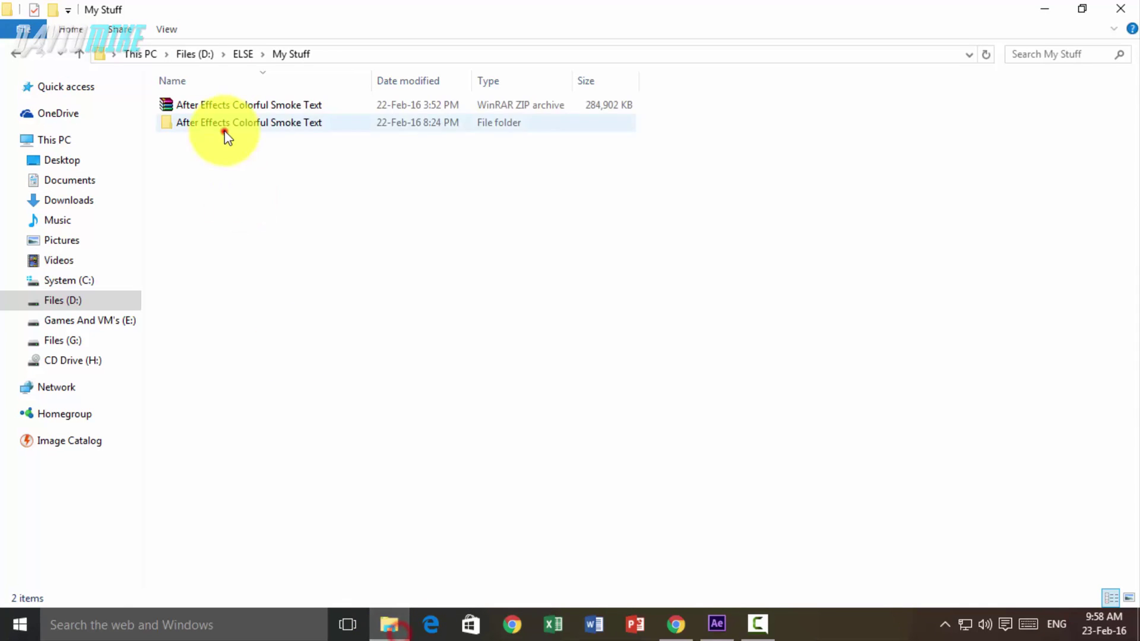
left_click(224, 122)
left_click(251, 105)
left_click(273, 168)
double_click(244, 121)
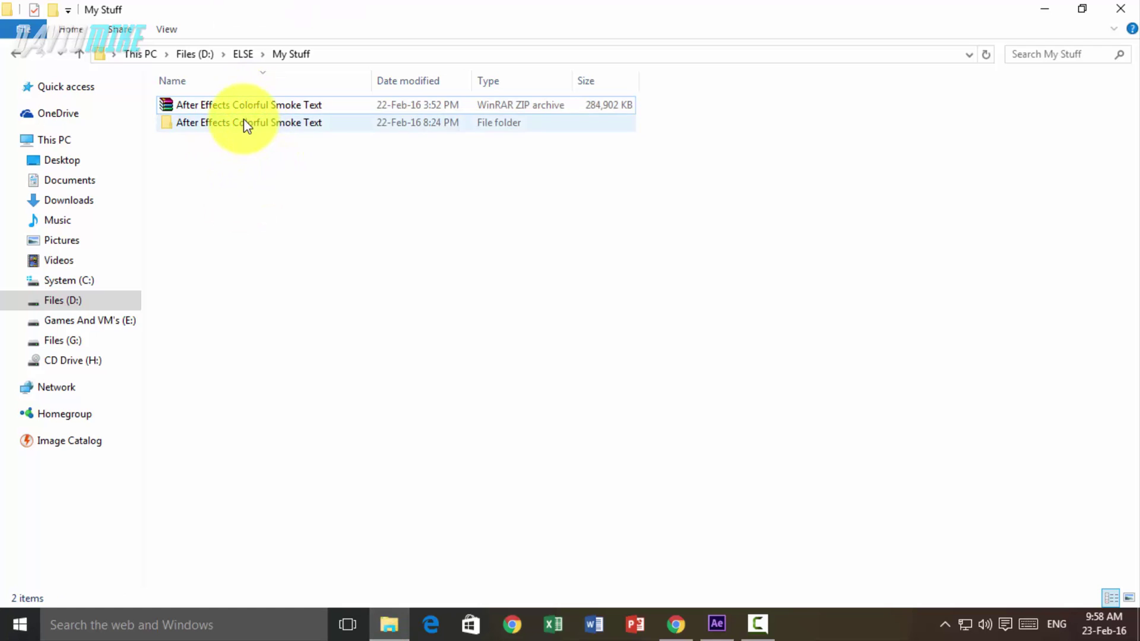
double_click(262, 104)
double_click(262, 104)
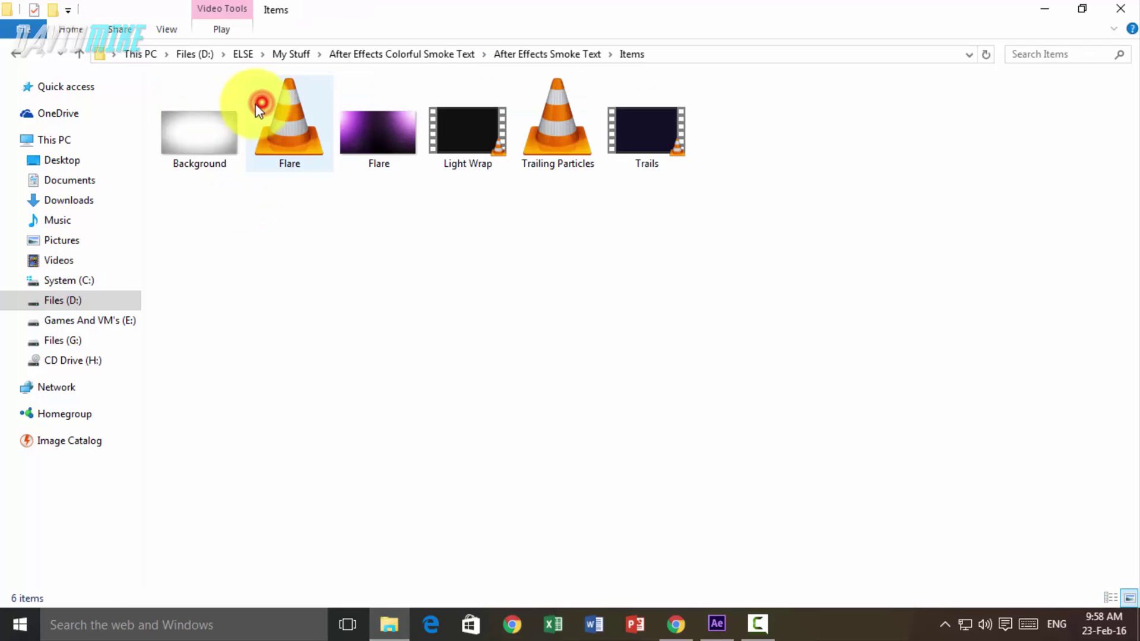
left_click_drag(993, 172, 130, 105)
left_click(827, 228)
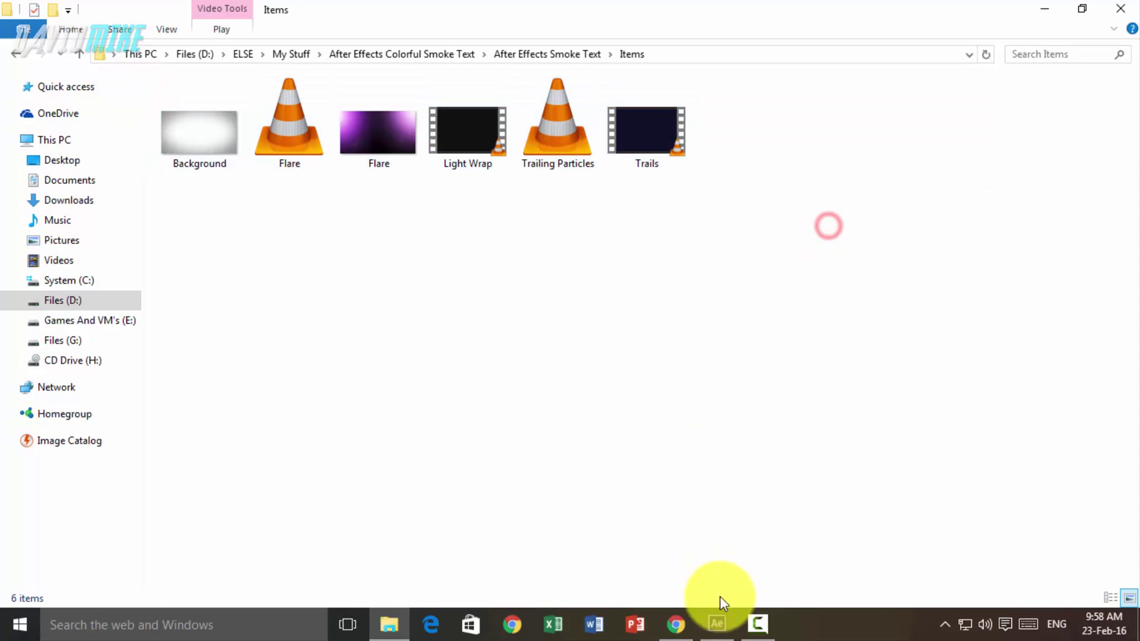
- Switch to After Effects, start a footage import and browse to the Files (D:) drive
left_click(716, 621)
right_click(165, 233)
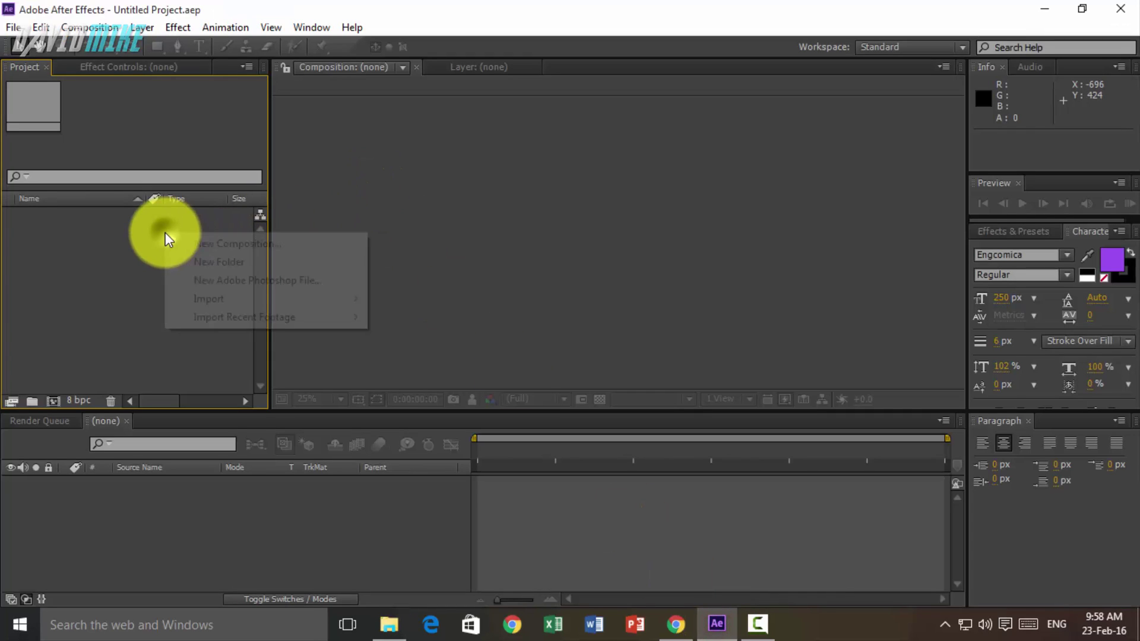
mouse_move(230, 304)
left_click(417, 300)
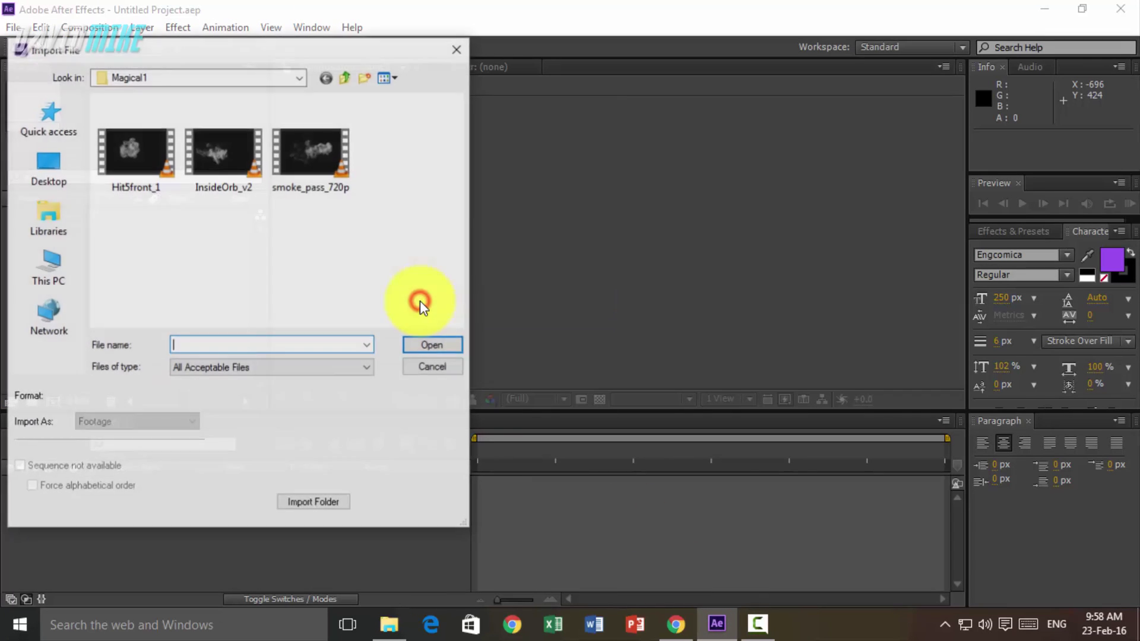
key("BackSpace")
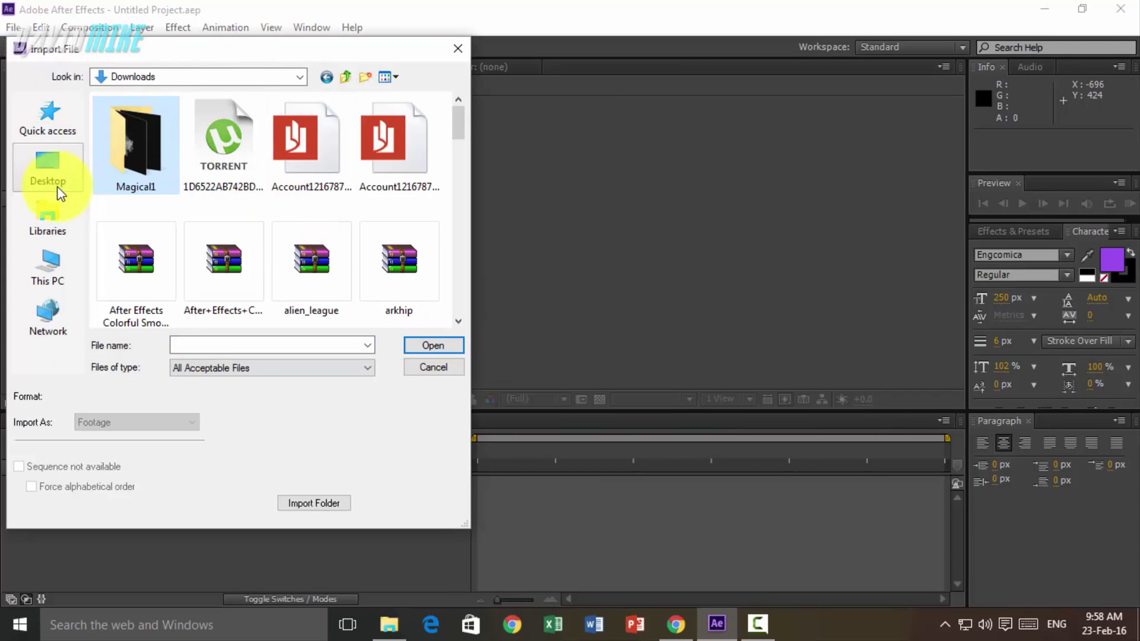
left_click(51, 250)
scroll(165, 279, "down", 5)
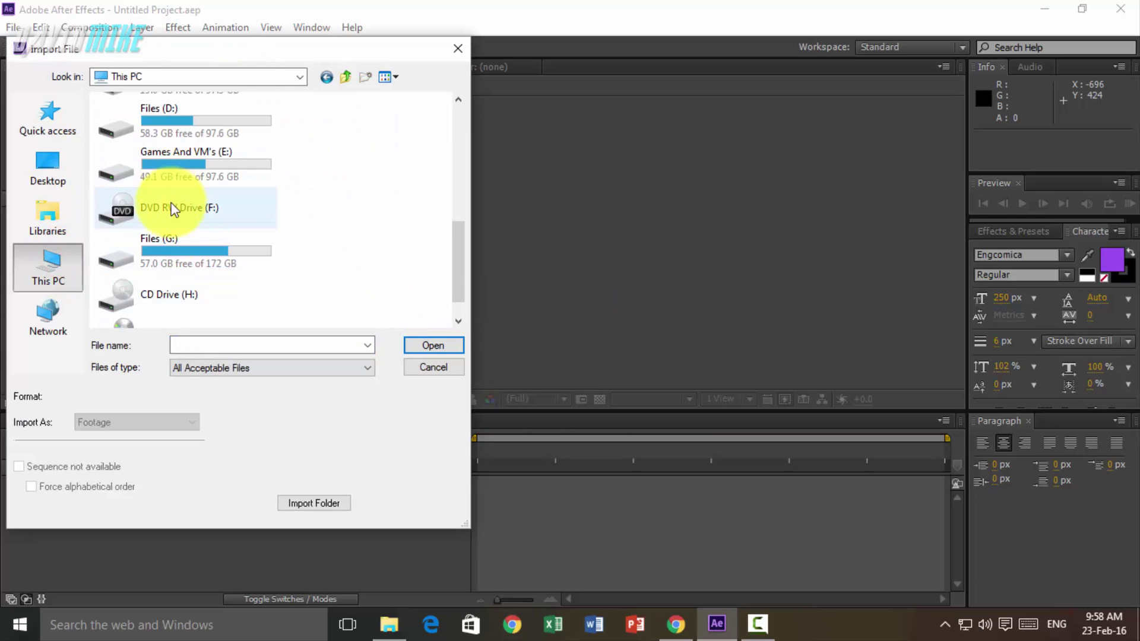
double_click(191, 127)
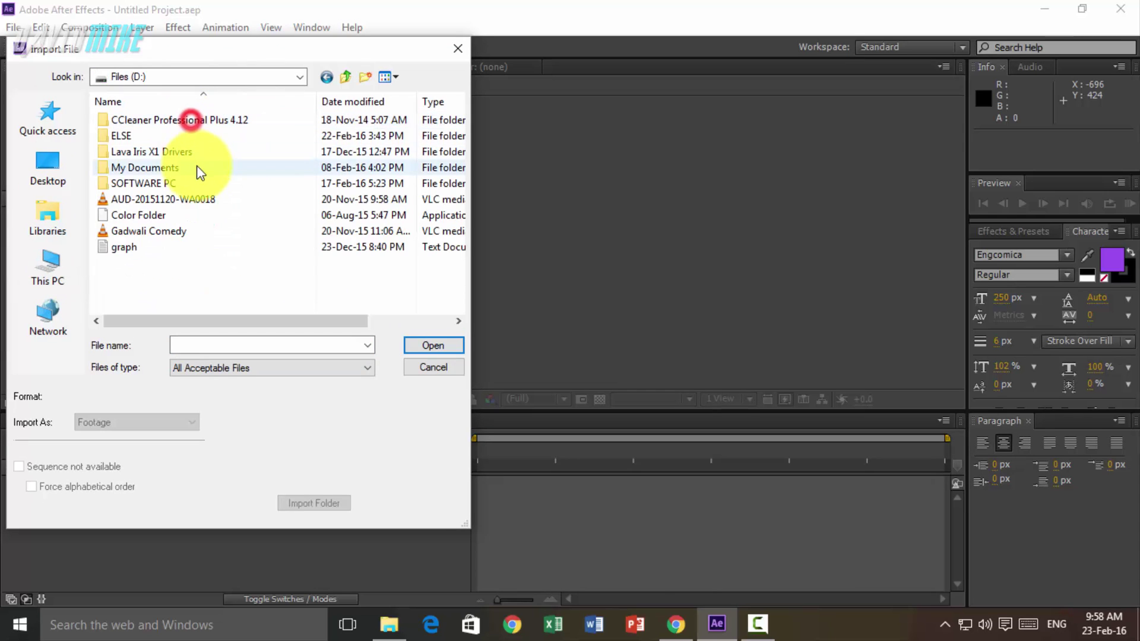
- Browse through ELSE, My Stuff, After Effects Colorful Smoke Text and After Effects Smoke Text to the Items folder
double_click(135, 135)
double_click(398, 272)
key("BackSpace")
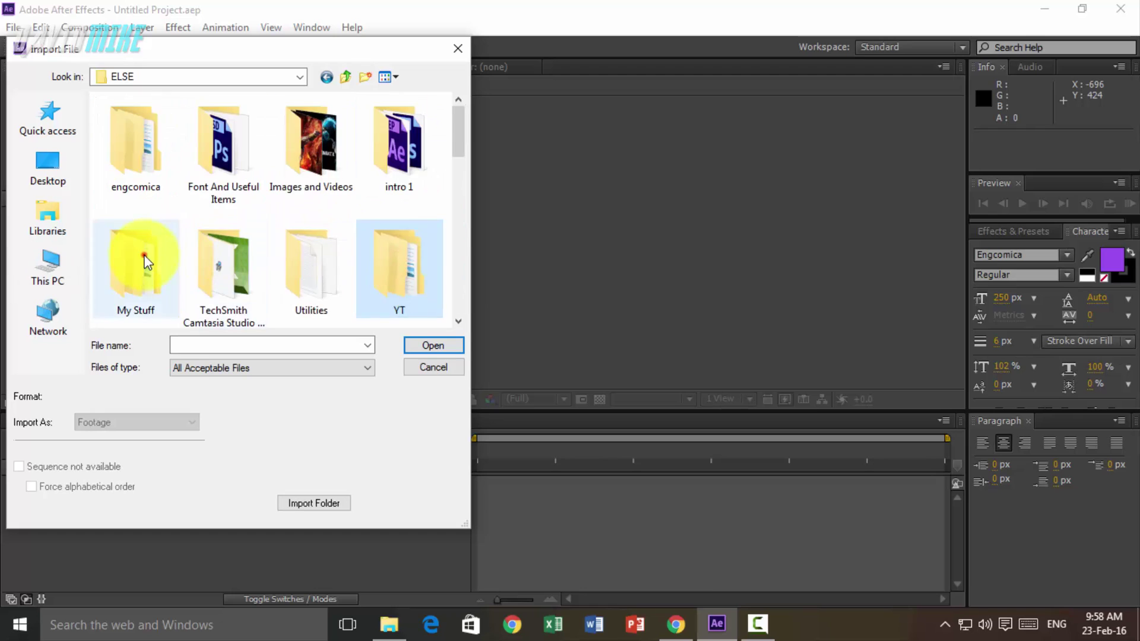
double_click(145, 254)
double_click(168, 119)
double_click(169, 119)
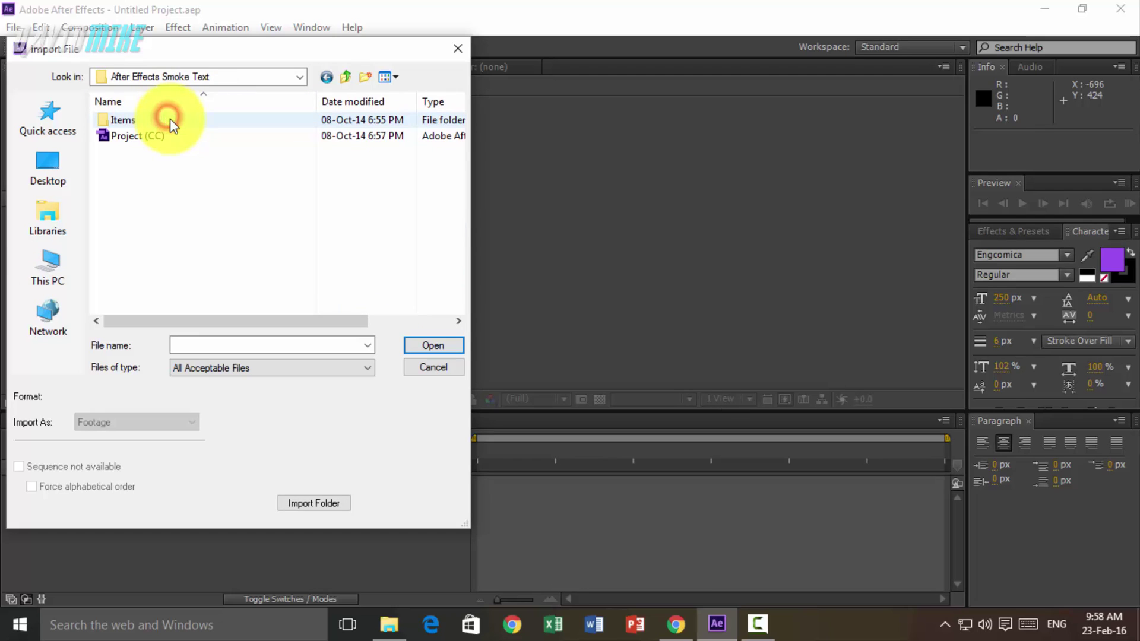
double_click(169, 119)
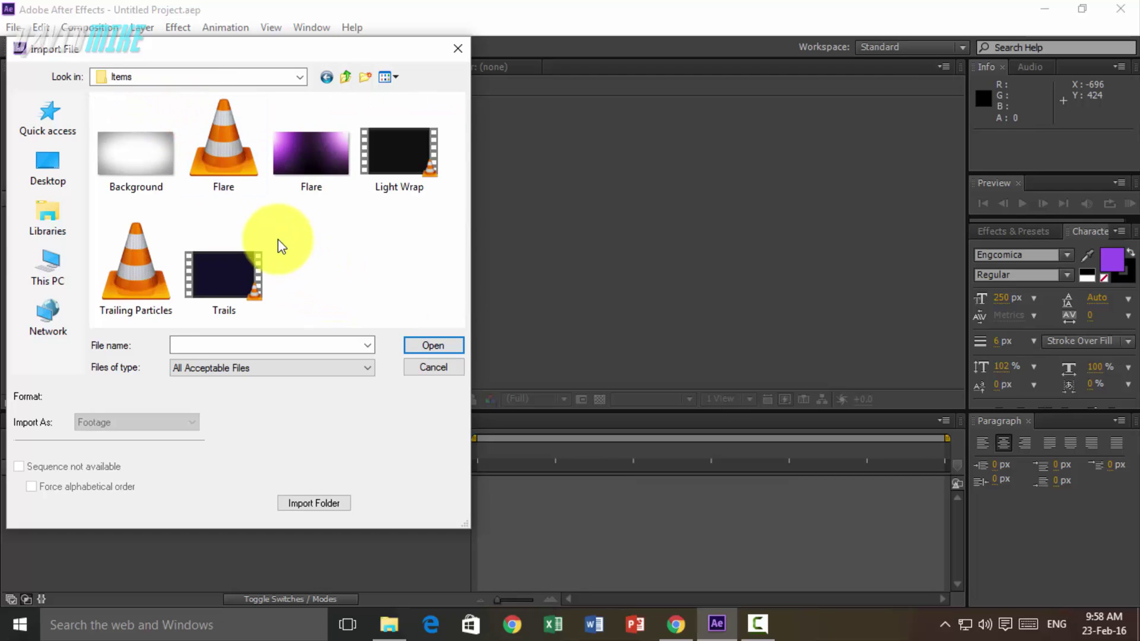
- Import all files in the Items folder, accepting Straight - Unmatted alpha for Flare.mov and Trailing Particles.mov
key("ctrl+a")
left_click(426, 348)
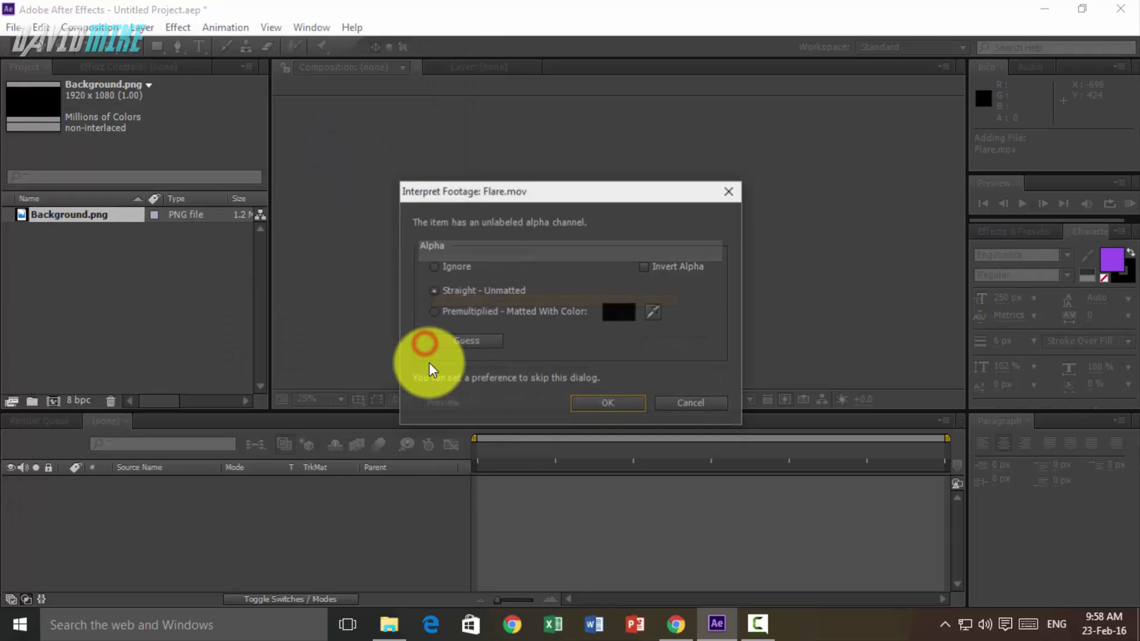
left_click(629, 406)
left_click(598, 405)
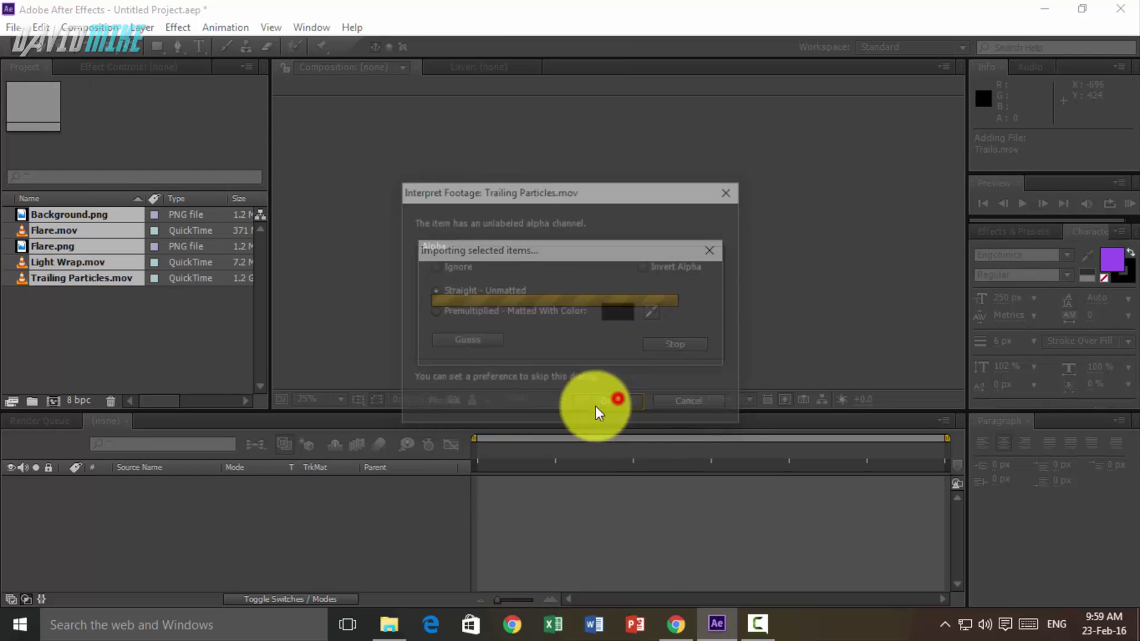
left_click(173, 336)
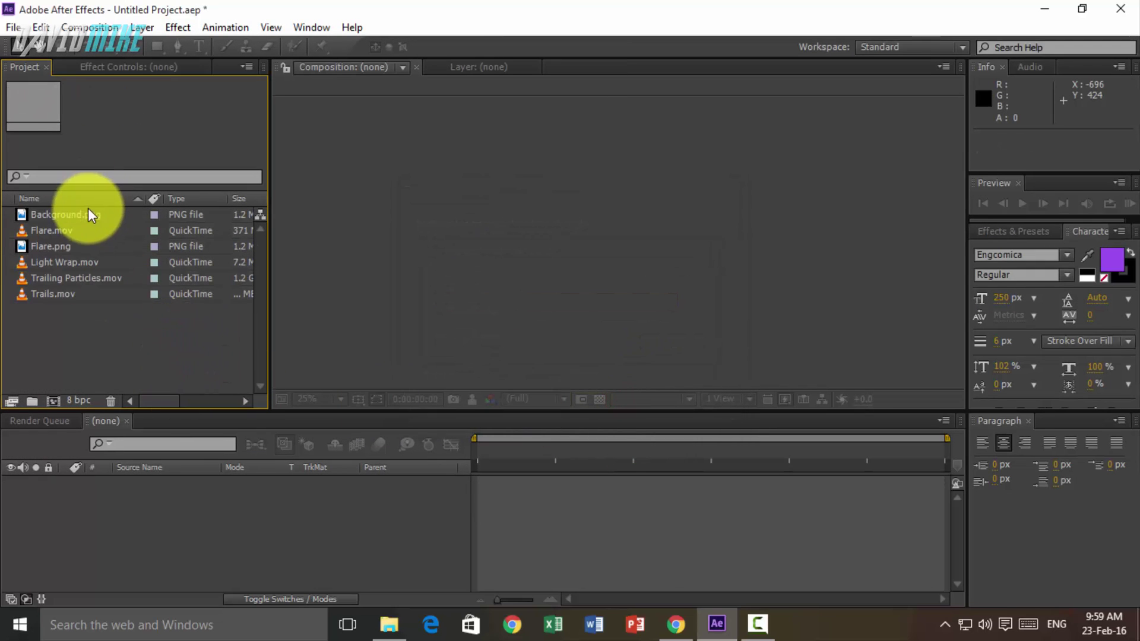
- Create a composition from Background.png
left_click(72, 214)
left_click_drag(79, 212, 91, 489)
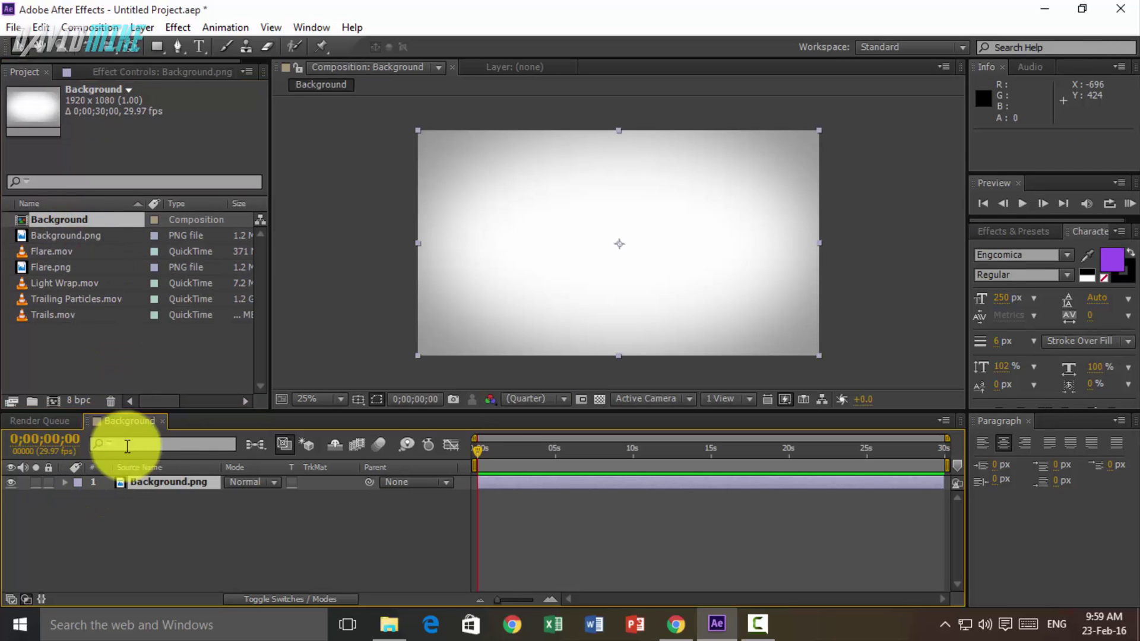
left_click(176, 349)
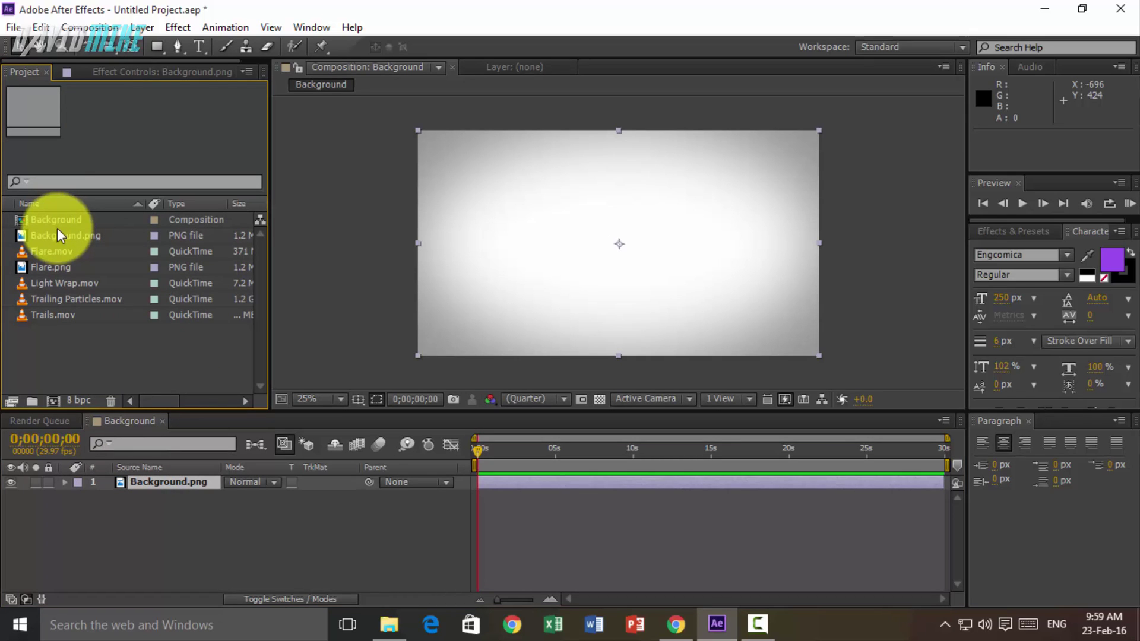
- Add Flare.mov and Trailing Particles.mov as layers above the background in the composition
left_click_drag(62, 249, 146, 473)
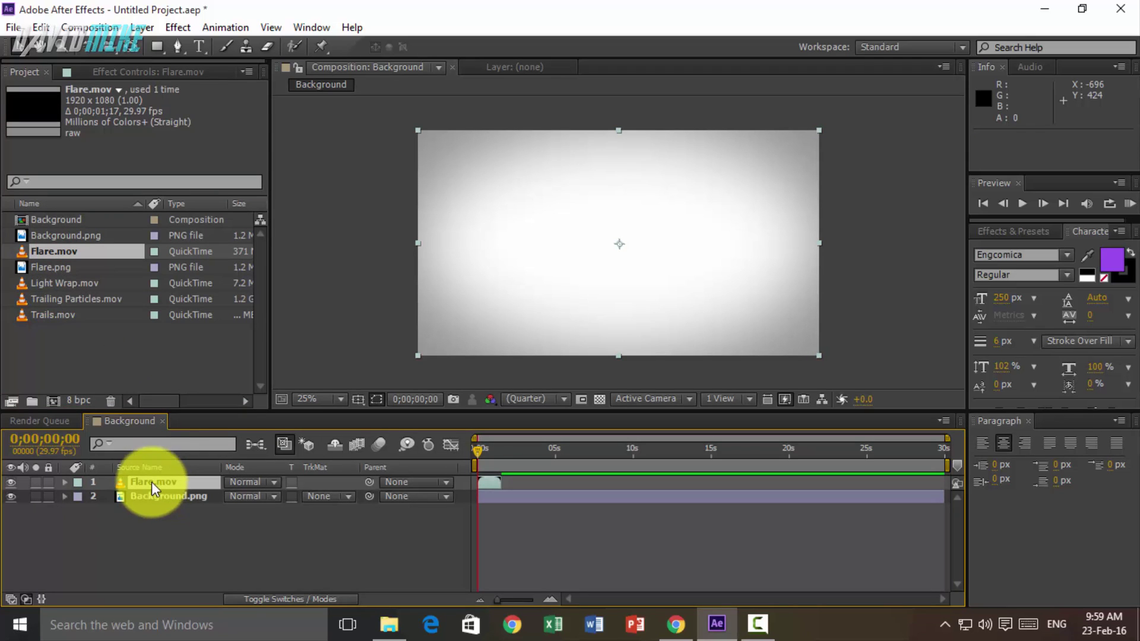
left_click_drag(62, 299, 138, 433)
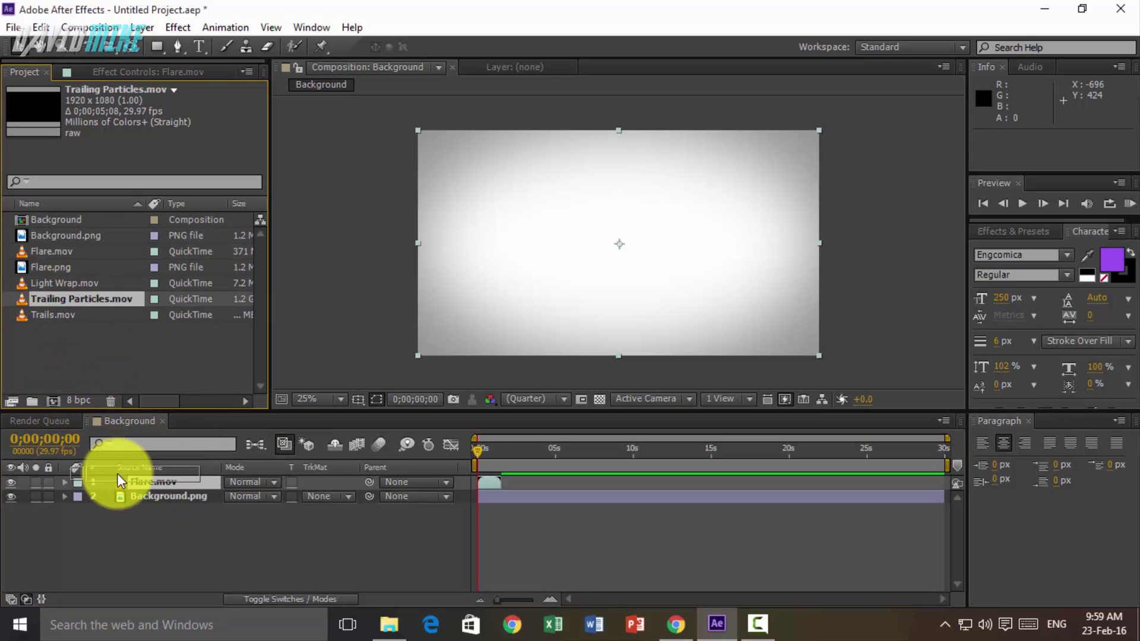
left_click_drag(117, 475, 117, 477)
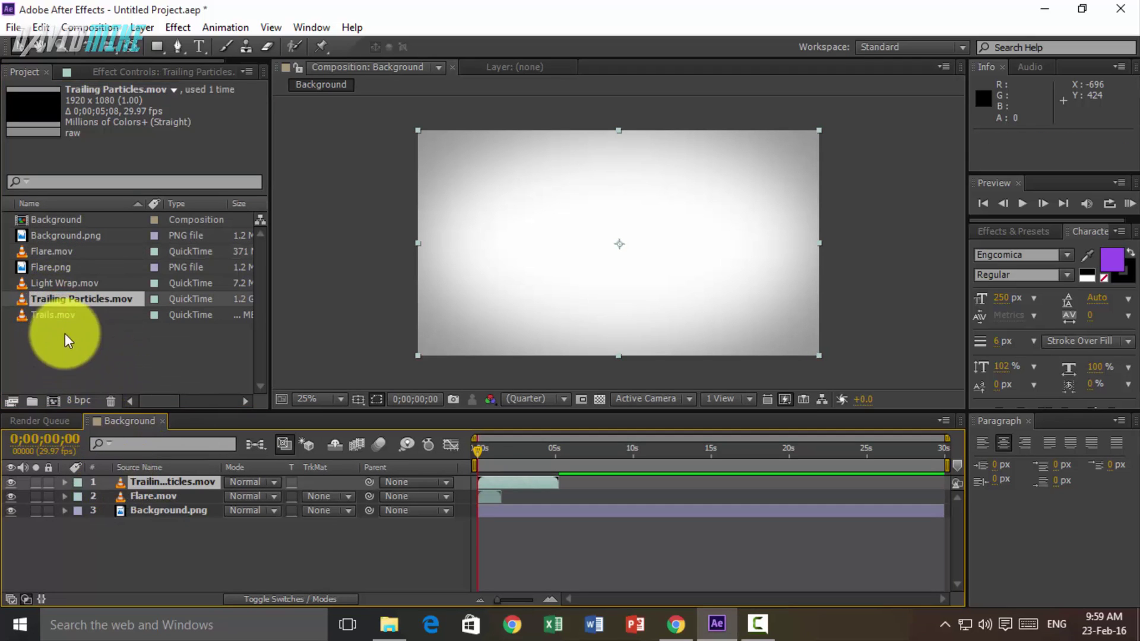
- Add Trails.mov, Light Wrap.mov and Flare.png, in that order, as the uppermost layers of the composition
left_click_drag(56, 309, 120, 477)
left_click_drag(67, 313, 140, 479)
left_click(62, 290)
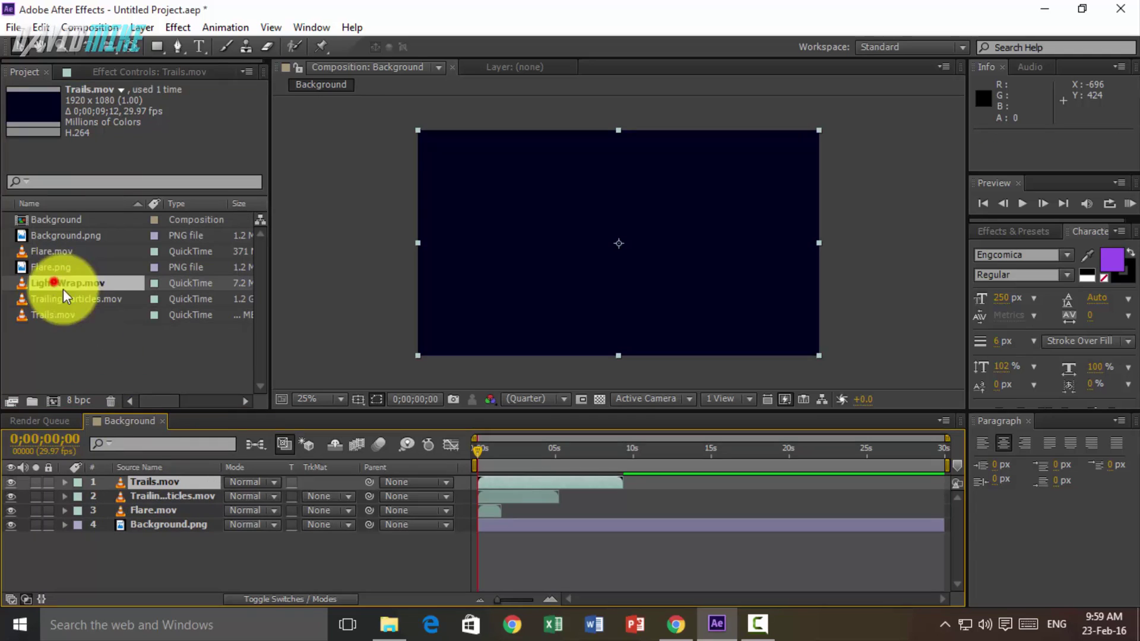
left_click_drag(63, 290, 137, 478)
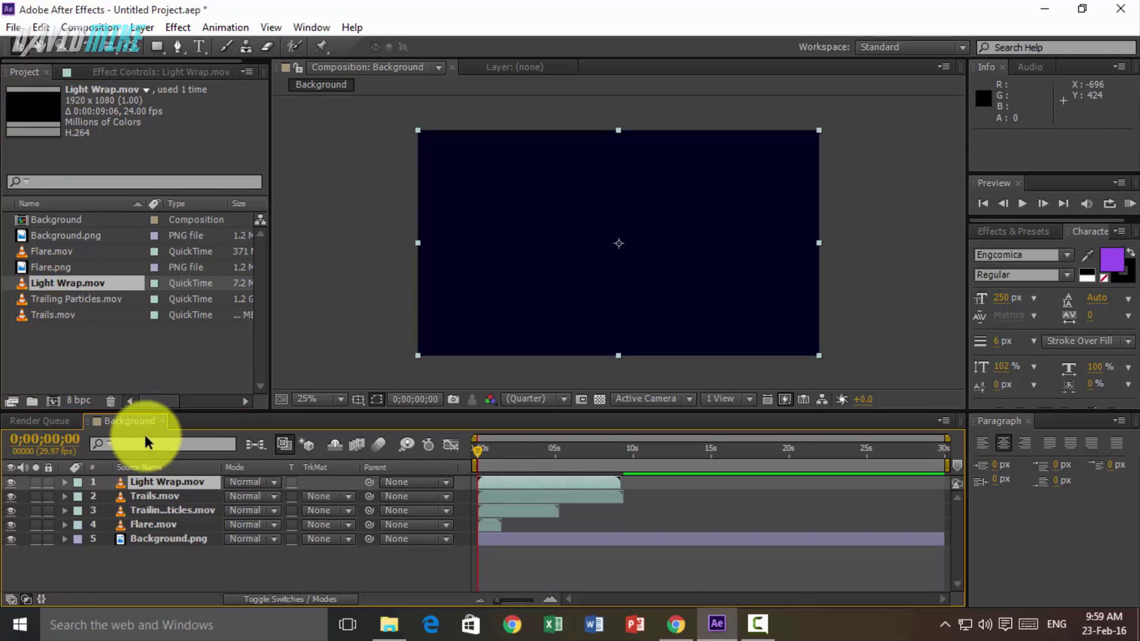
left_click_drag(62, 266, 126, 478)
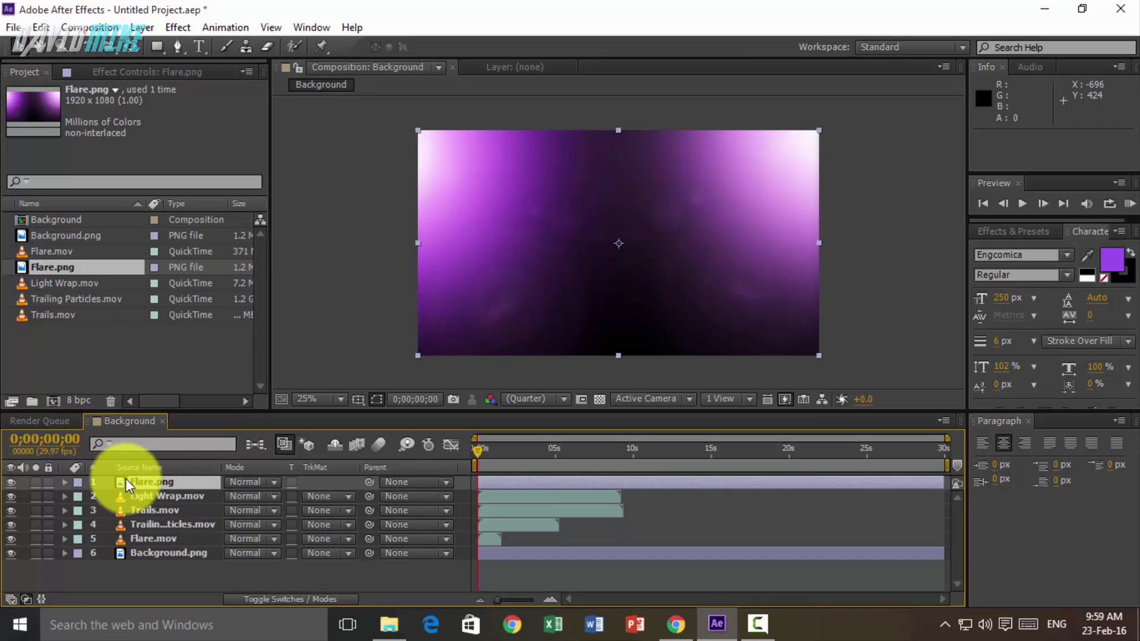
- Set the blending mode of the Flare.png, Light Wrap.mov and Trails.mov layers to Screen
left_click(182, 498)
left_click(183, 522, "shift")
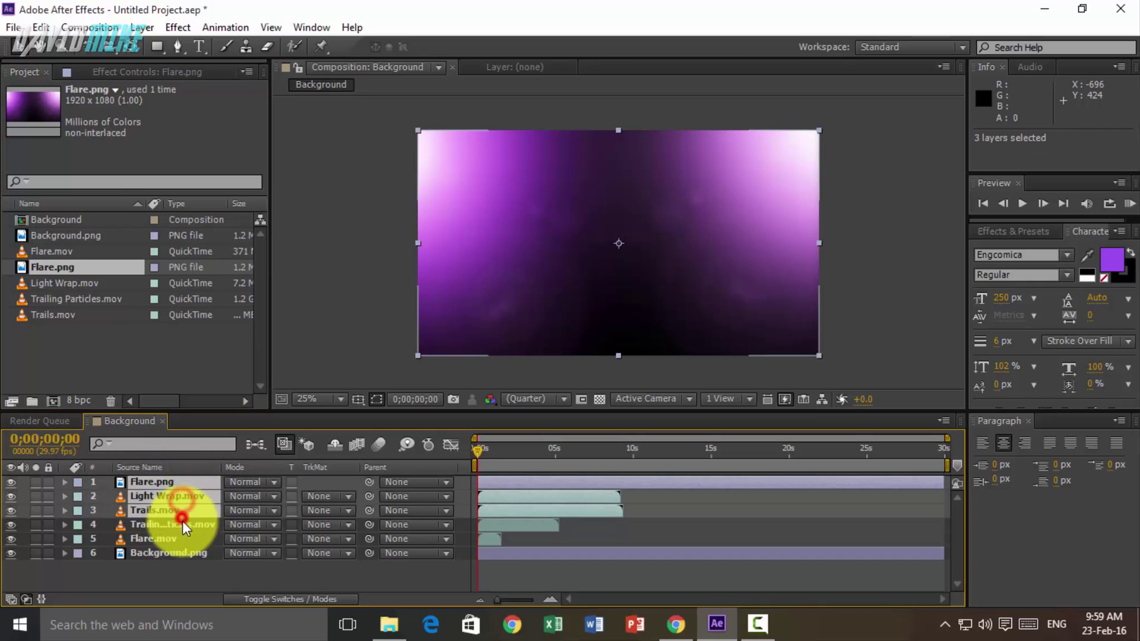
left_click(267, 482)
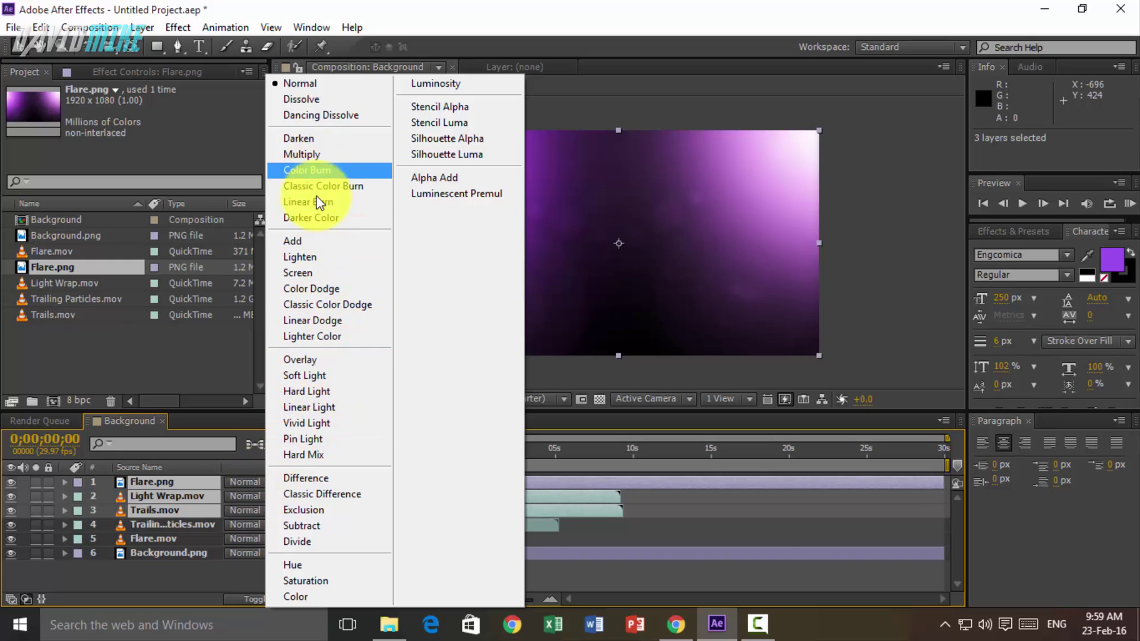
left_click(321, 273)
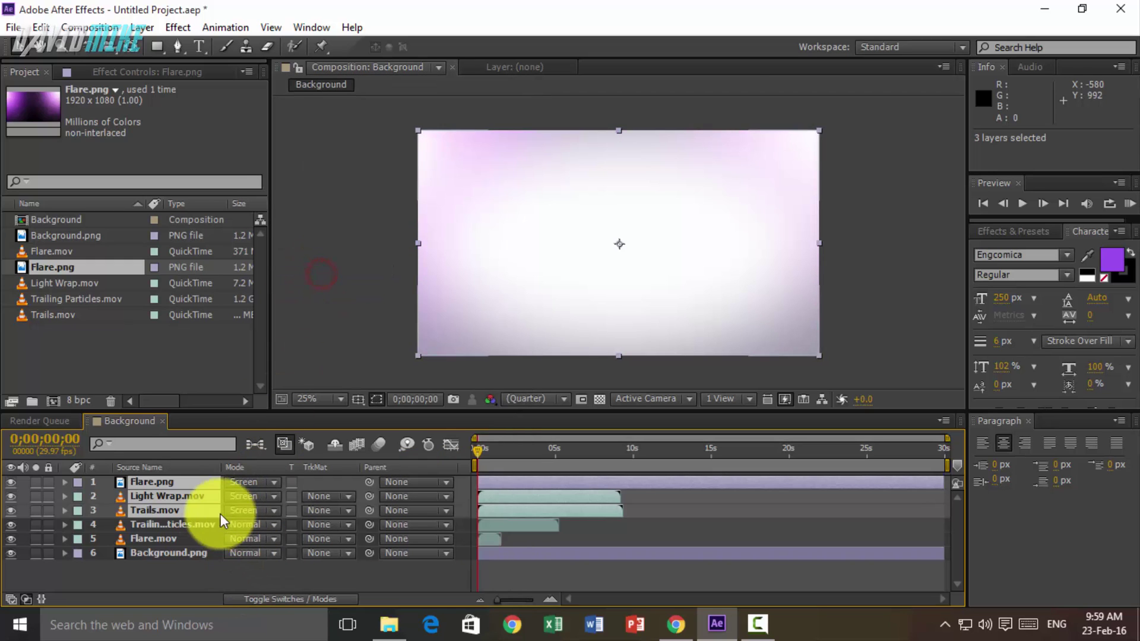
- Set the blending mode of the Flare.mov layer to Screen
left_click(171, 538)
left_click(241, 540)
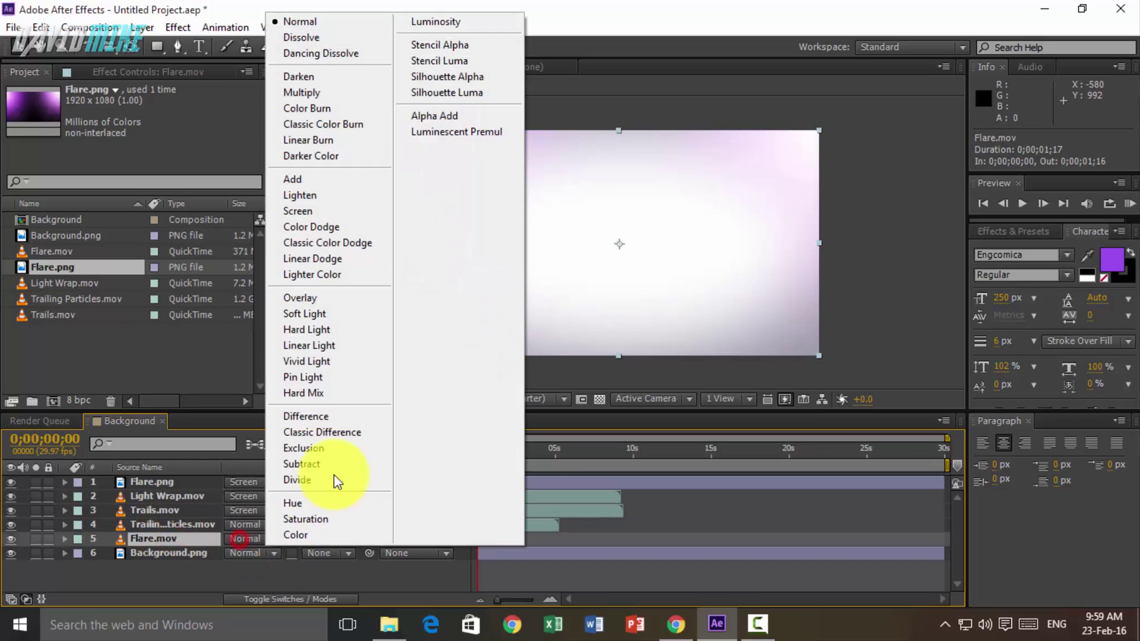
left_click(323, 211)
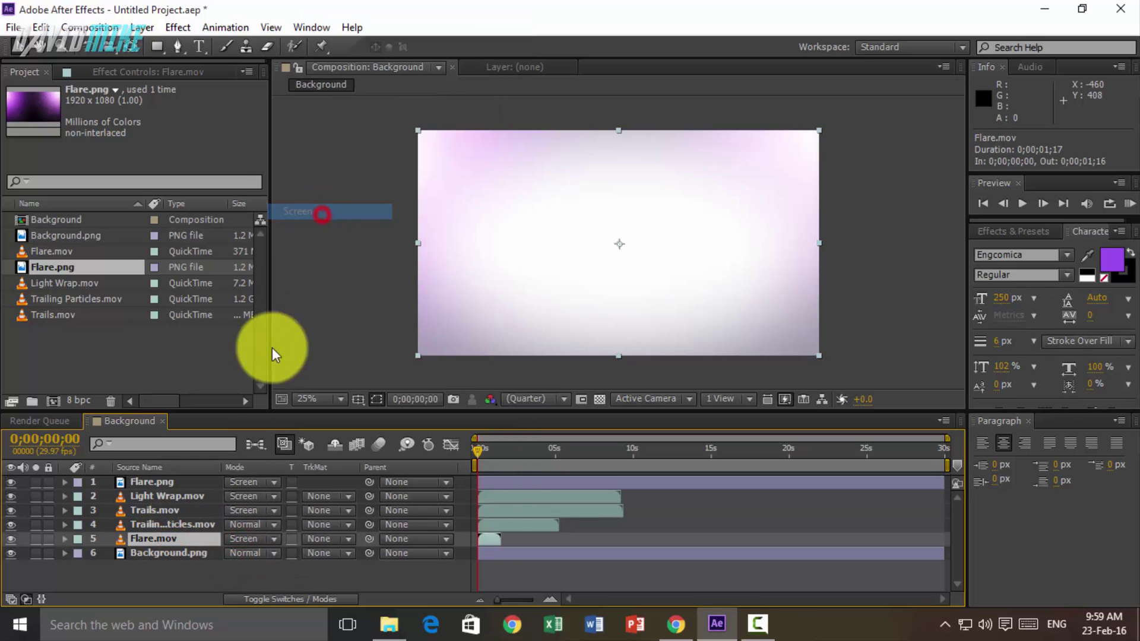
- Pre-compose Flare.png, Light Wrap.mov and Trails.mov under the default name, moving all attributes, and set the pre-comp's blending mode to Screen
left_click(170, 481)
left_click(172, 495, "ctrl")
left_click(172, 510, "ctrl")
right_click(173, 509)
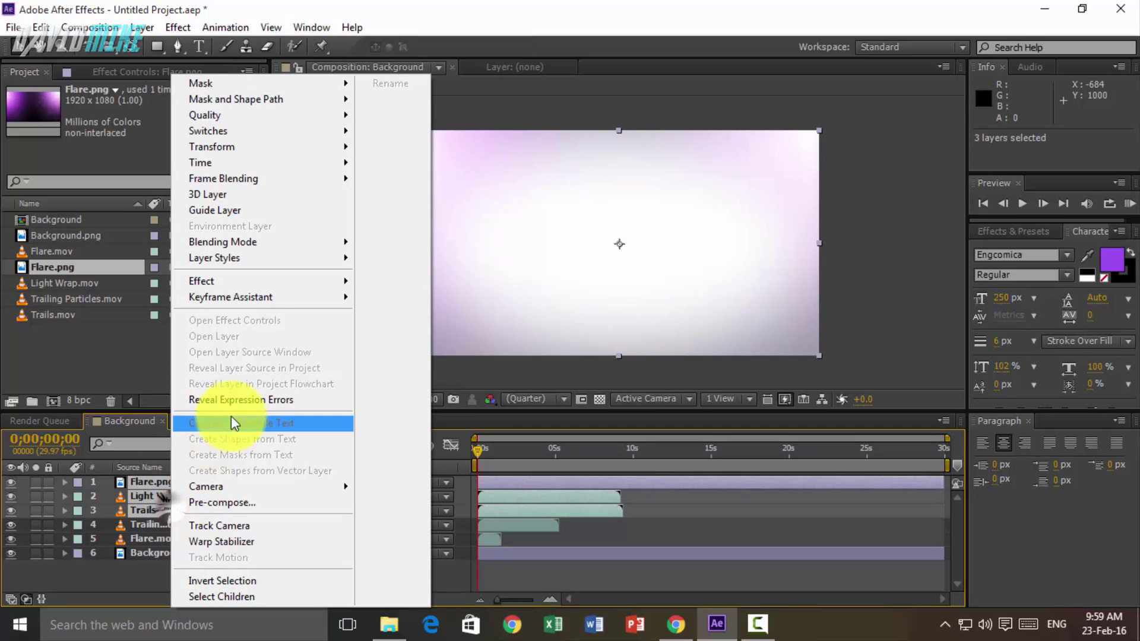
left_click(227, 502)
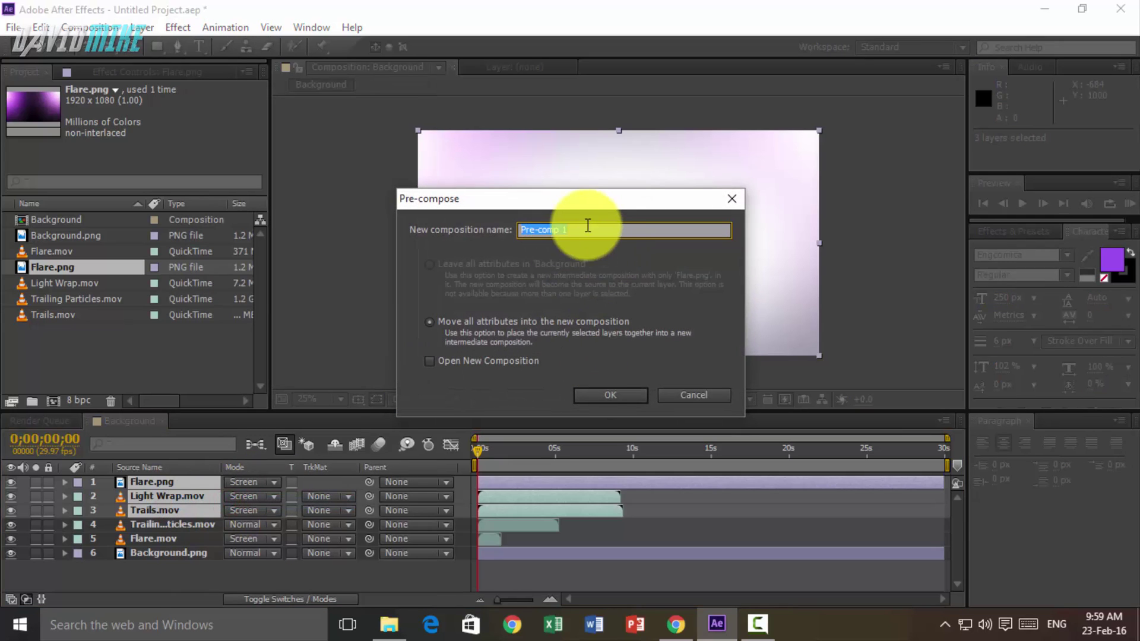
left_click(604, 391)
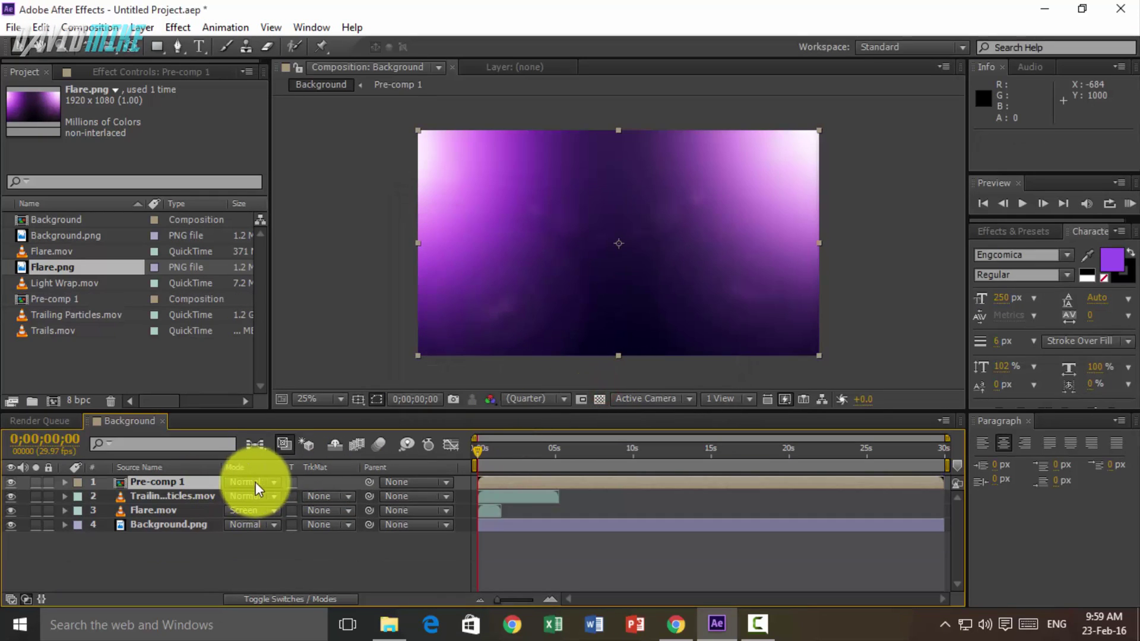
left_click(257, 482)
left_click(323, 272)
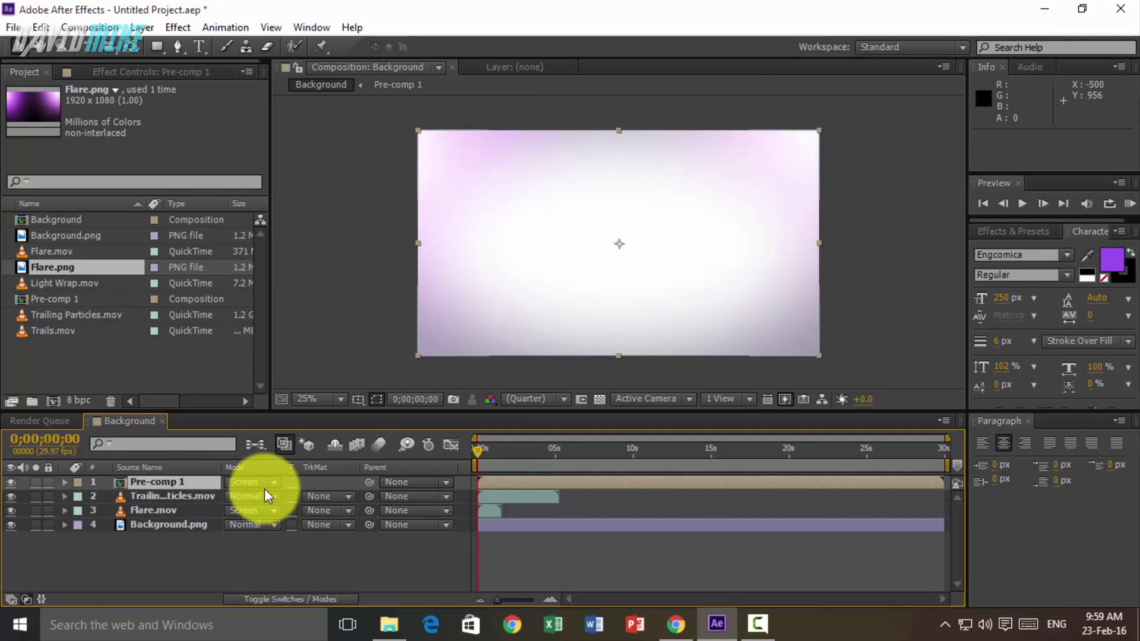
- Show the layer switches in the timeline alongside the blending mode columns
left_click(24, 596)
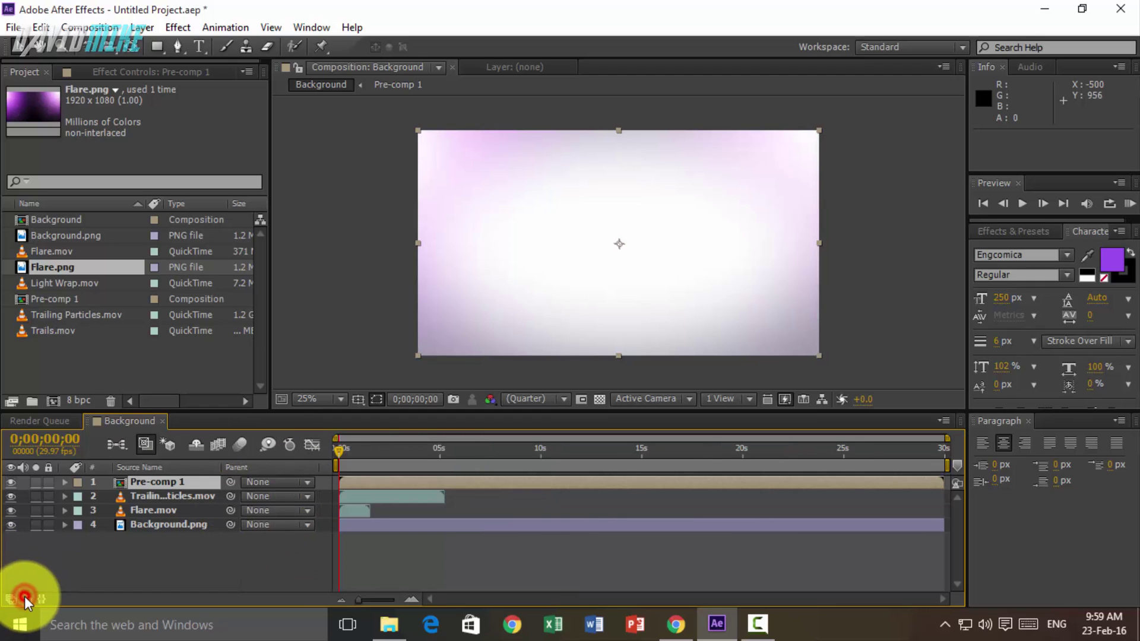
left_click(23, 596)
left_click(269, 558)
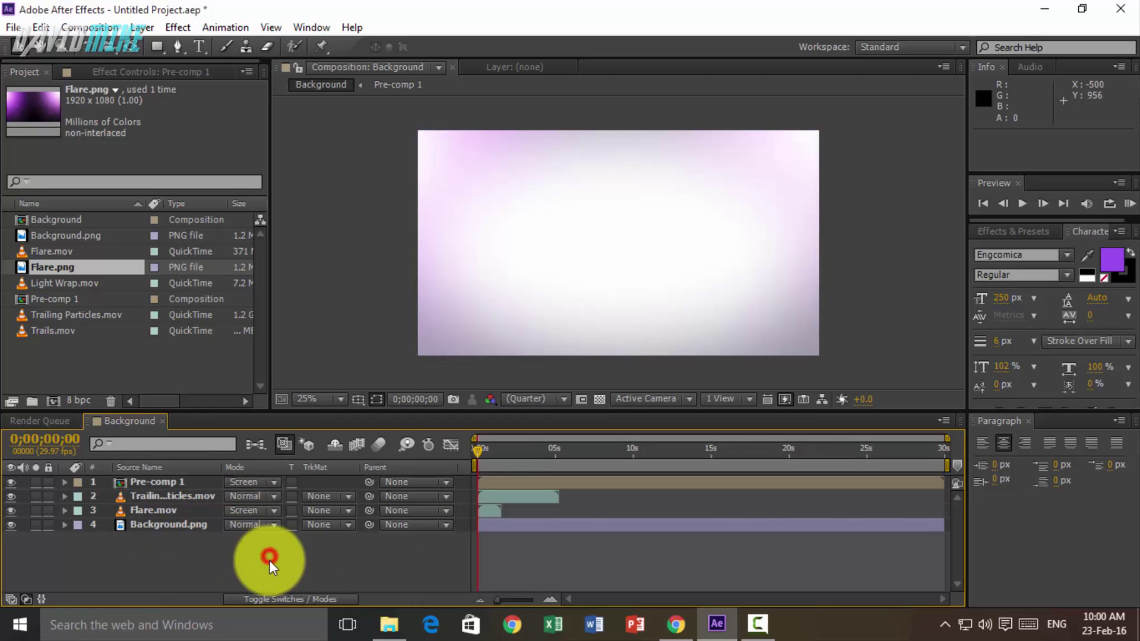
left_click(16, 596)
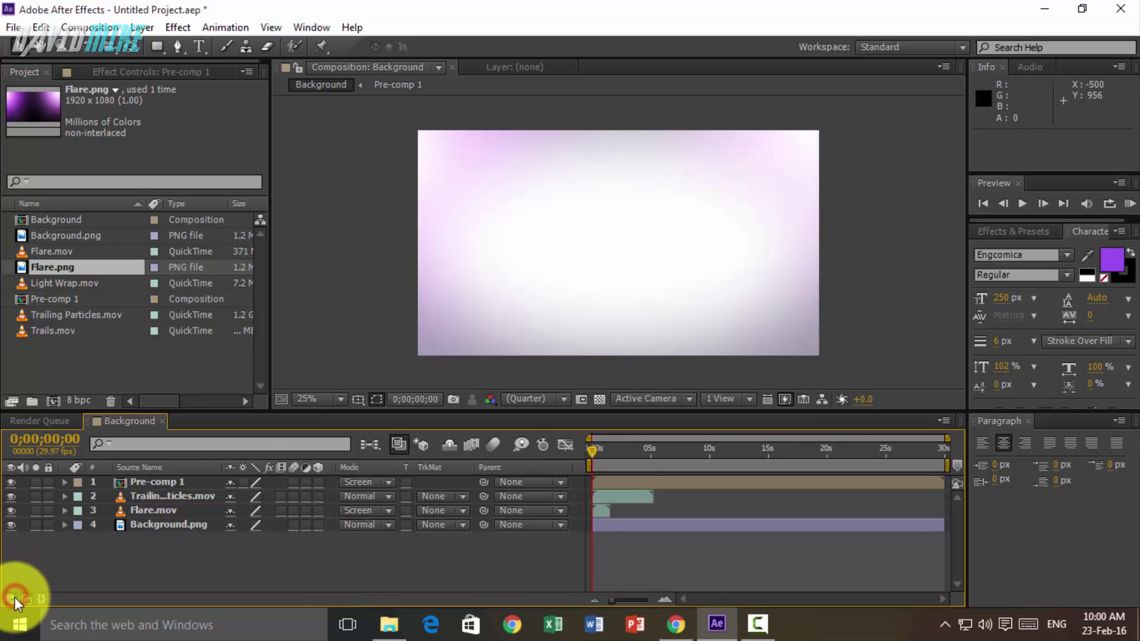
- Hide the layer switches in the timeline and run a RAM preview of the composition
left_click(13, 598)
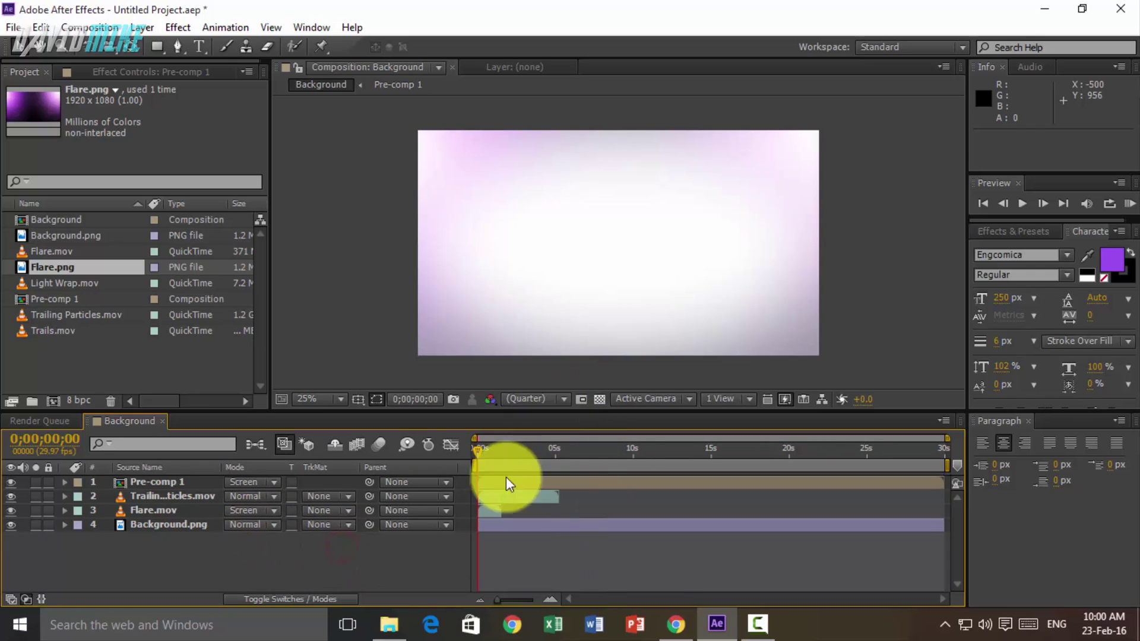
left_click(1130, 205)
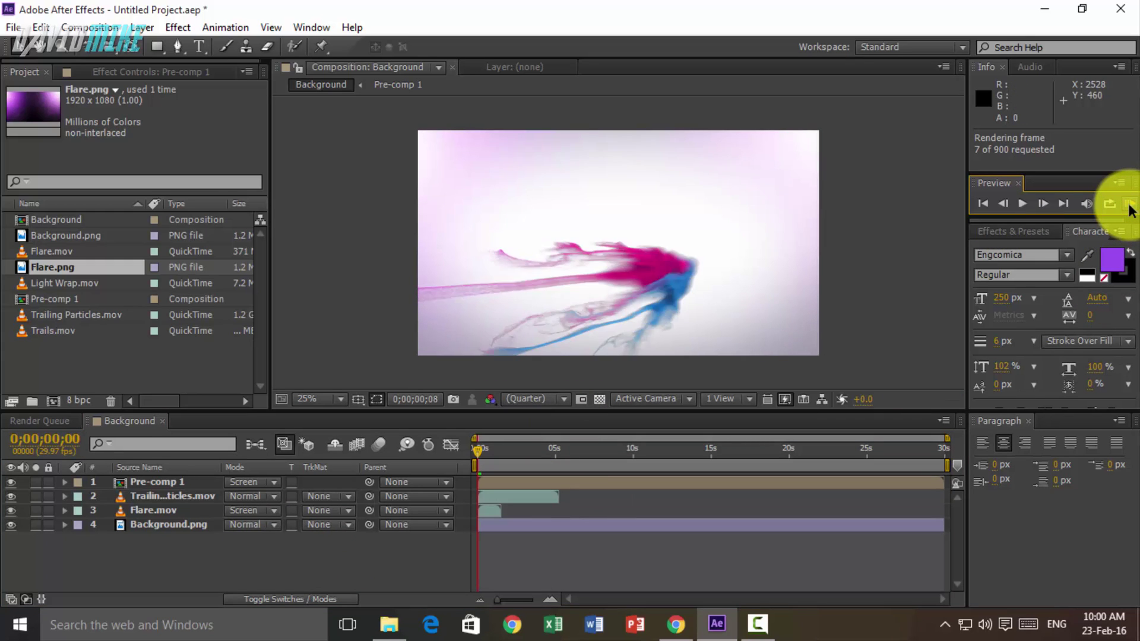
left_click(1129, 207)
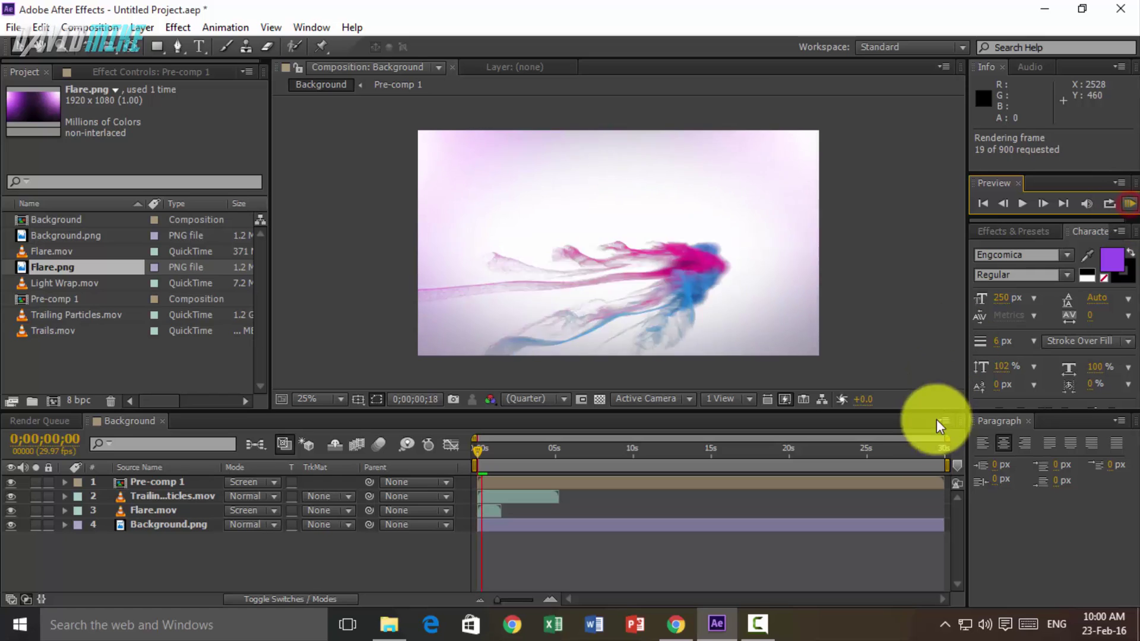
left_click(948, 464)
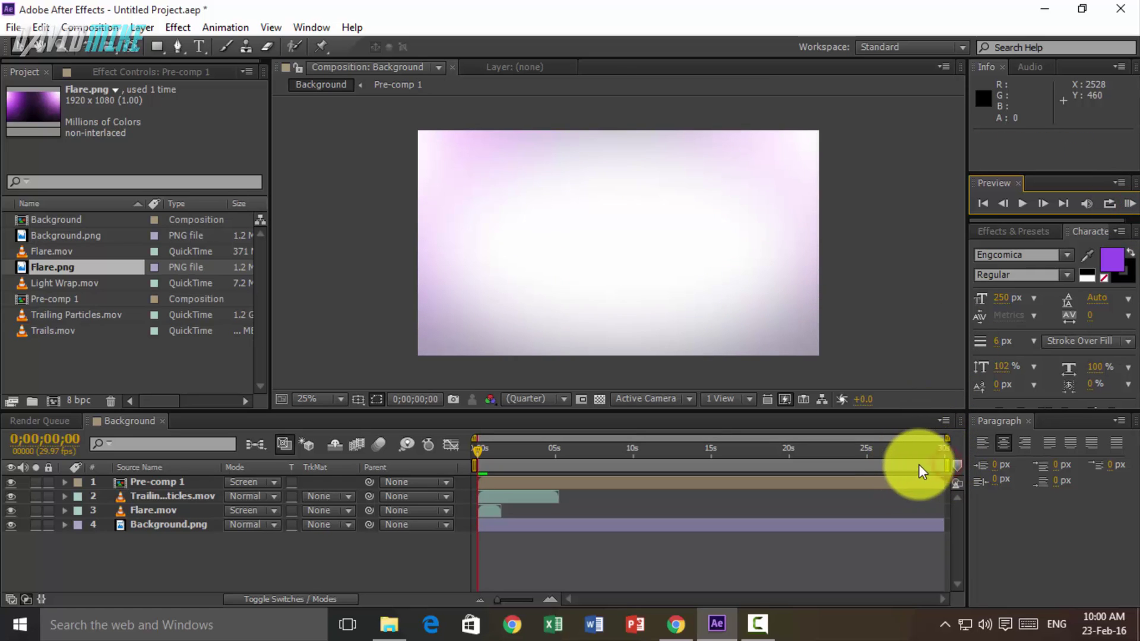
- Shorten the work area to end around the end of the Trailing Particles.mov layer and RAM preview it
left_click_drag(949, 464, 564, 473)
left_click(550, 598)
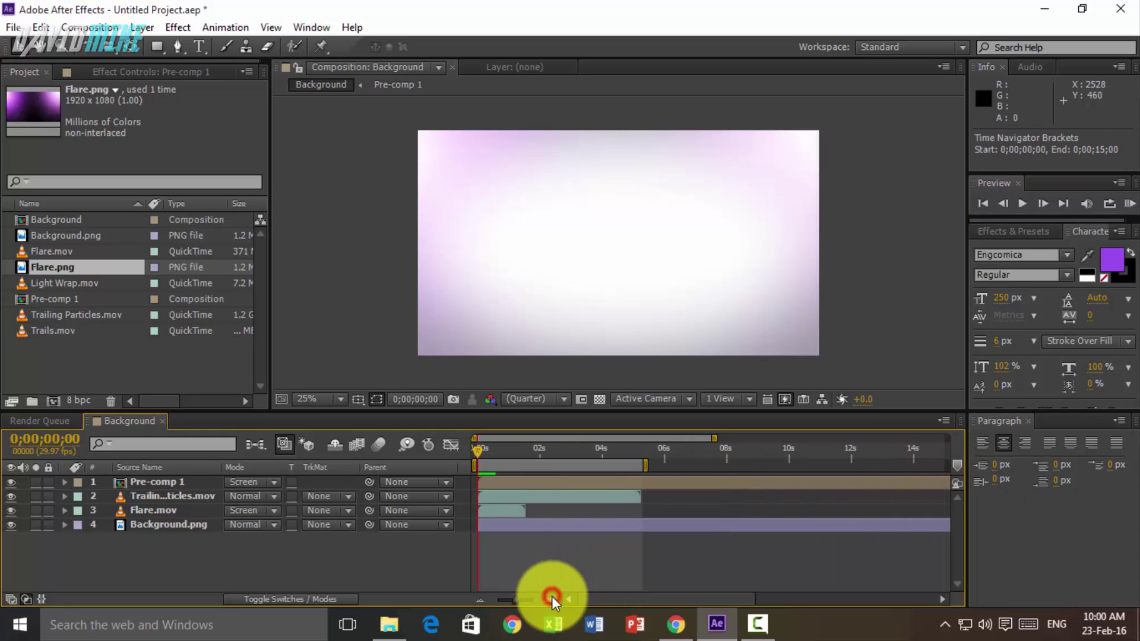
left_click(1130, 205)
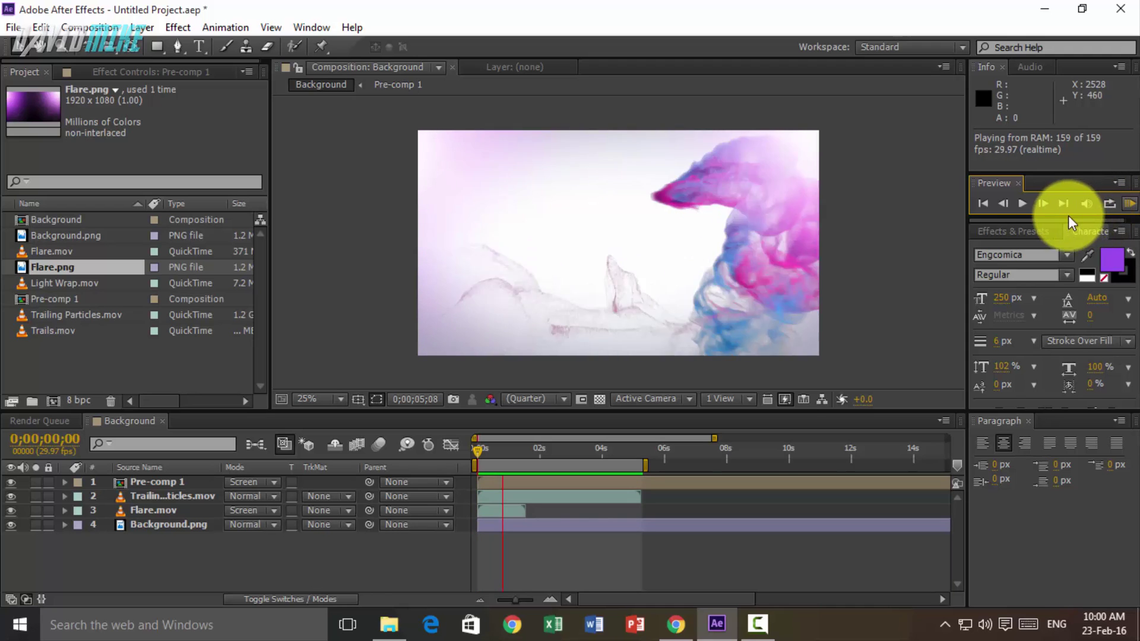
left_click(1022, 204)
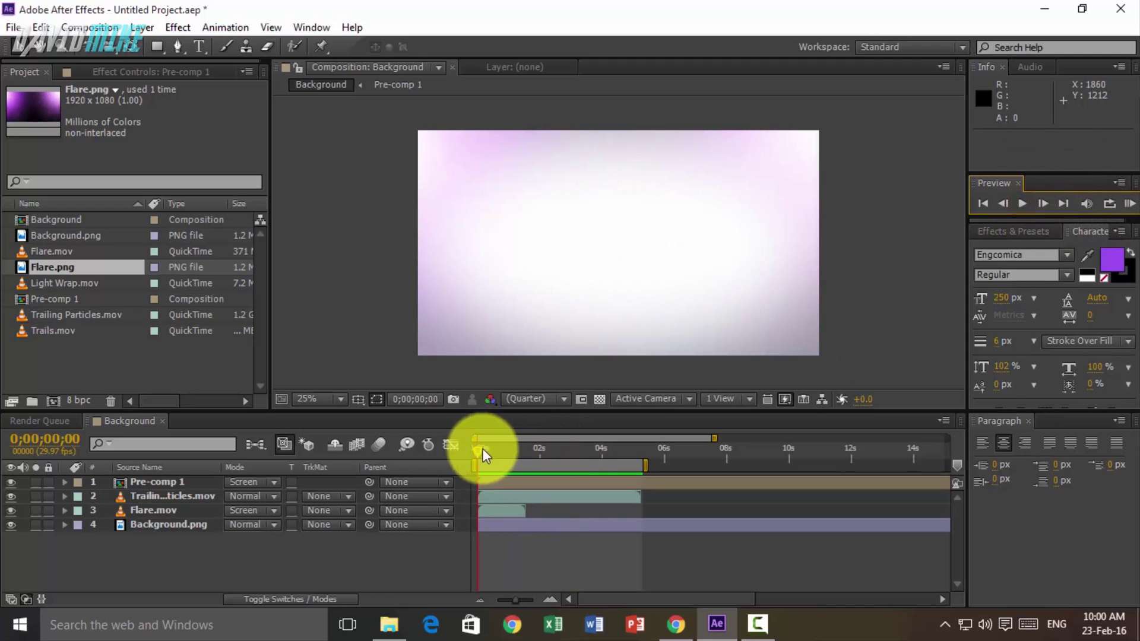
- Move the current time to 0;00;02;19 and create a new text layer
left_click_drag(483, 447, 562, 447)
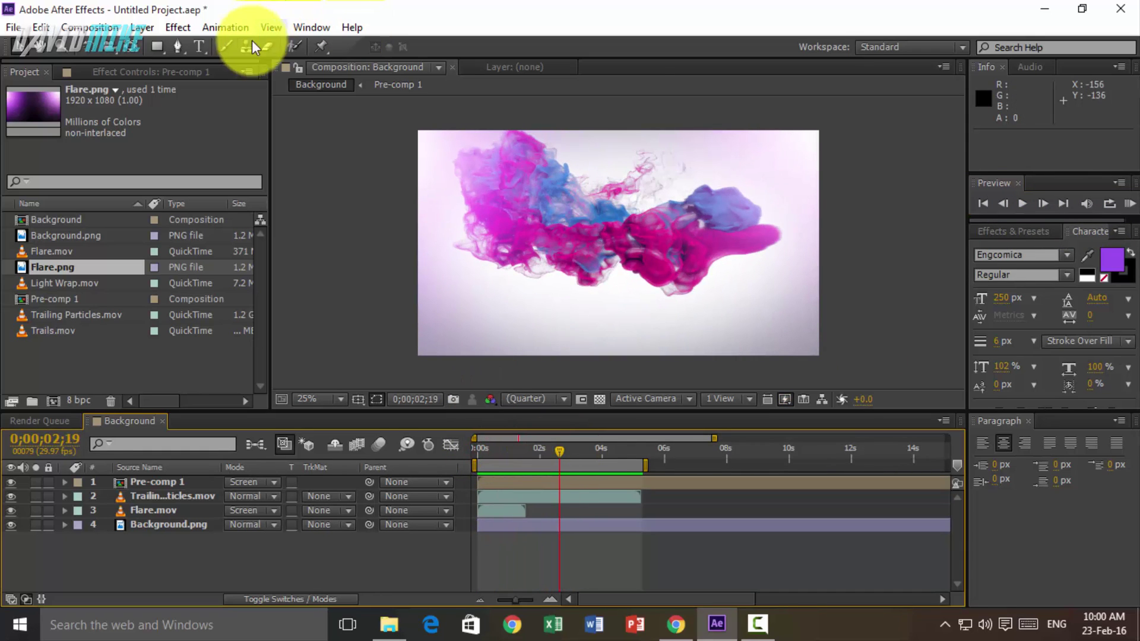
left_click(147, 28)
mouse_move(432, 42)
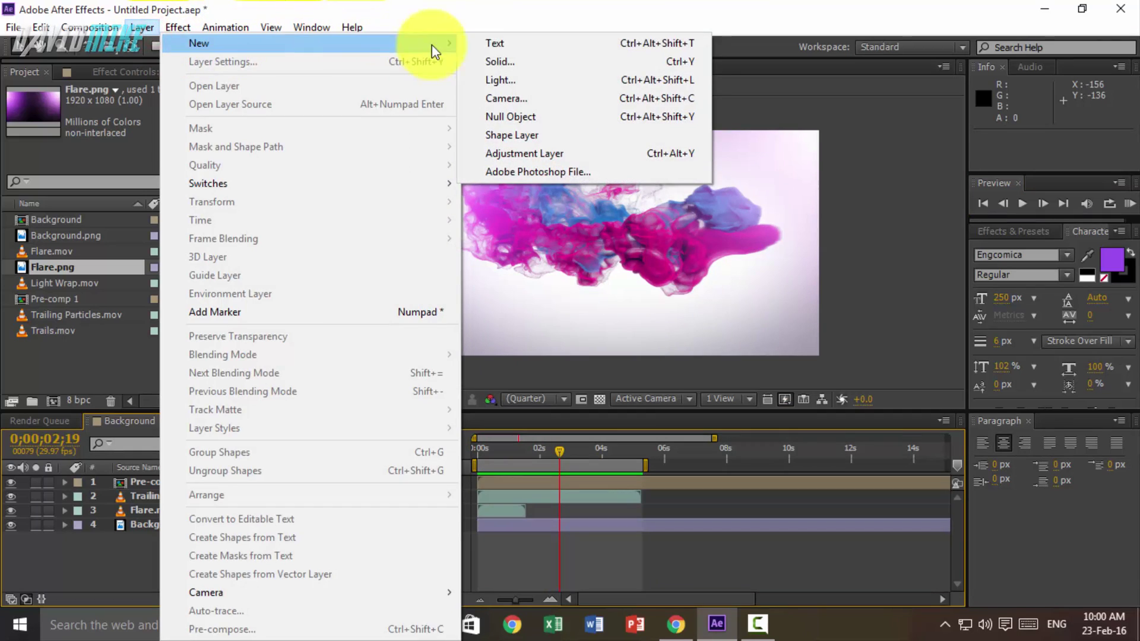
left_click(509, 44)
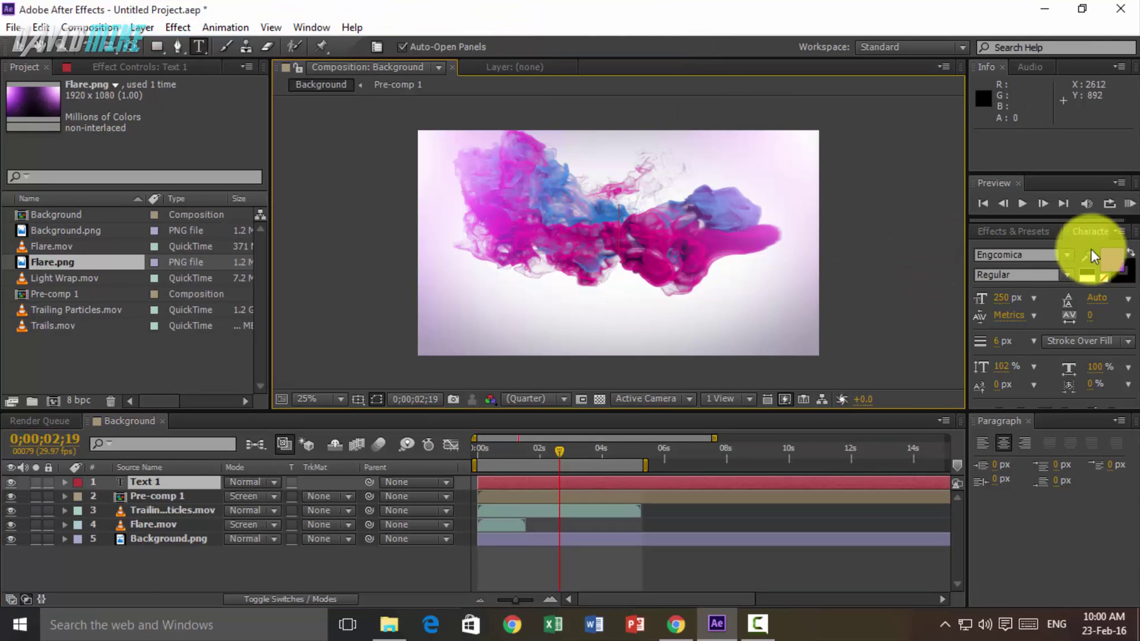
- Set the new text layer's font to Cheddar Jack
left_click(1042, 256)
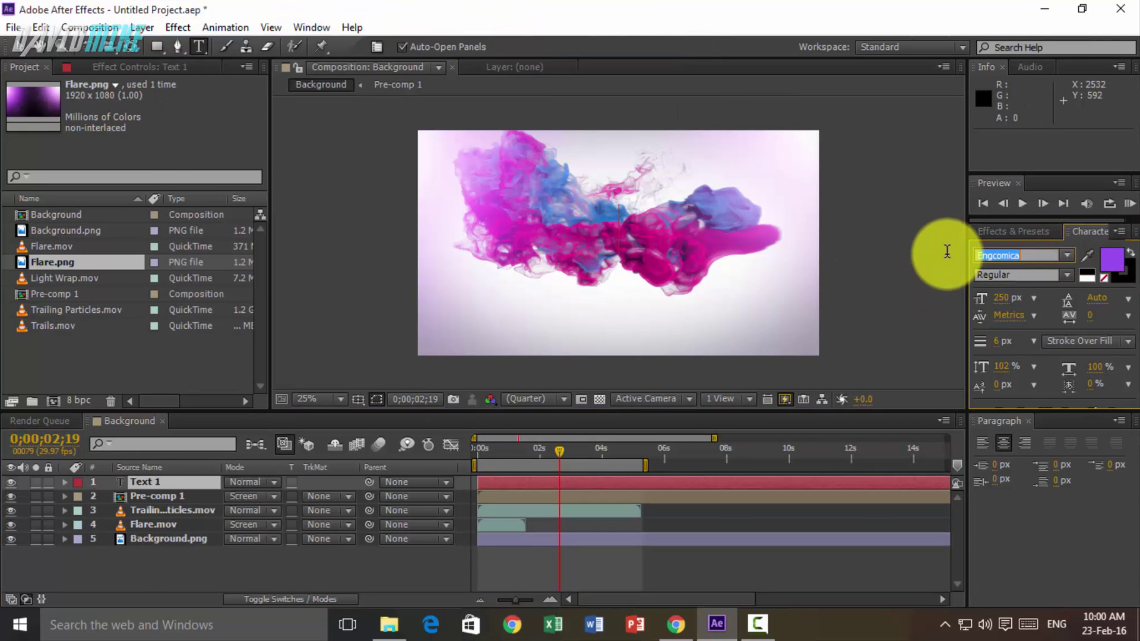
left_click(1068, 254)
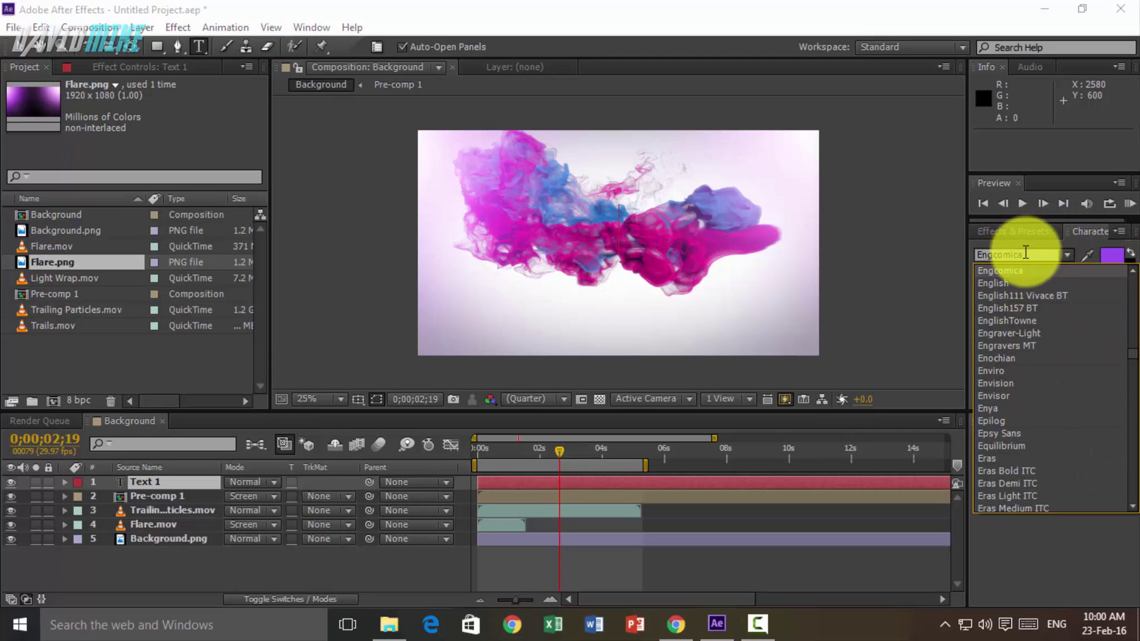
left_click(1003, 254)
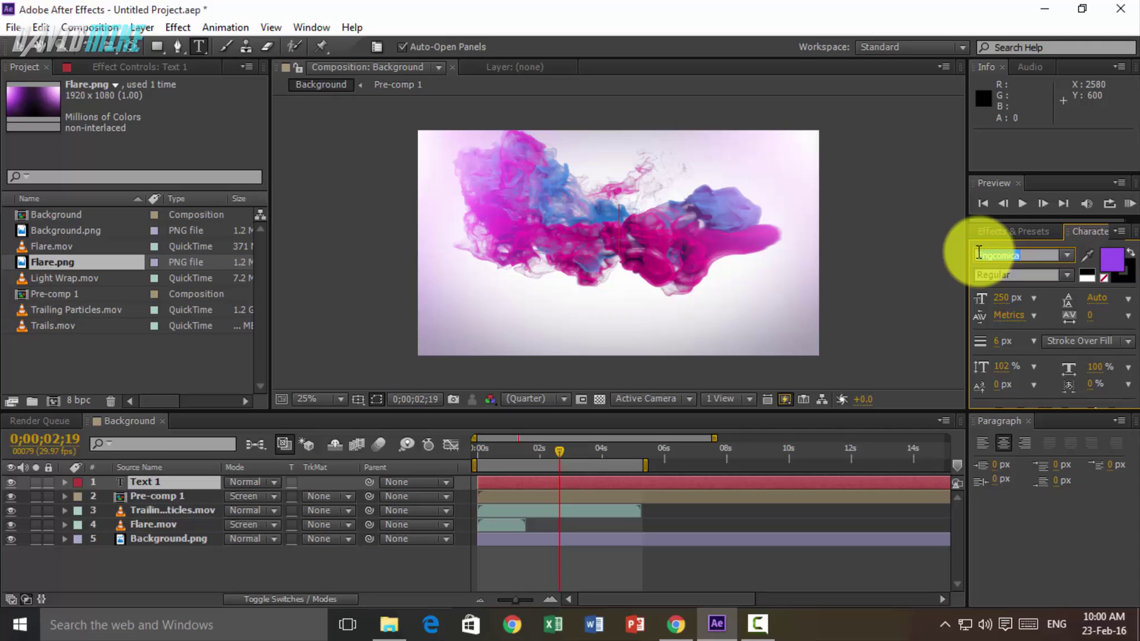
key("Down")
key("Down")
key("Down")
key("Down")
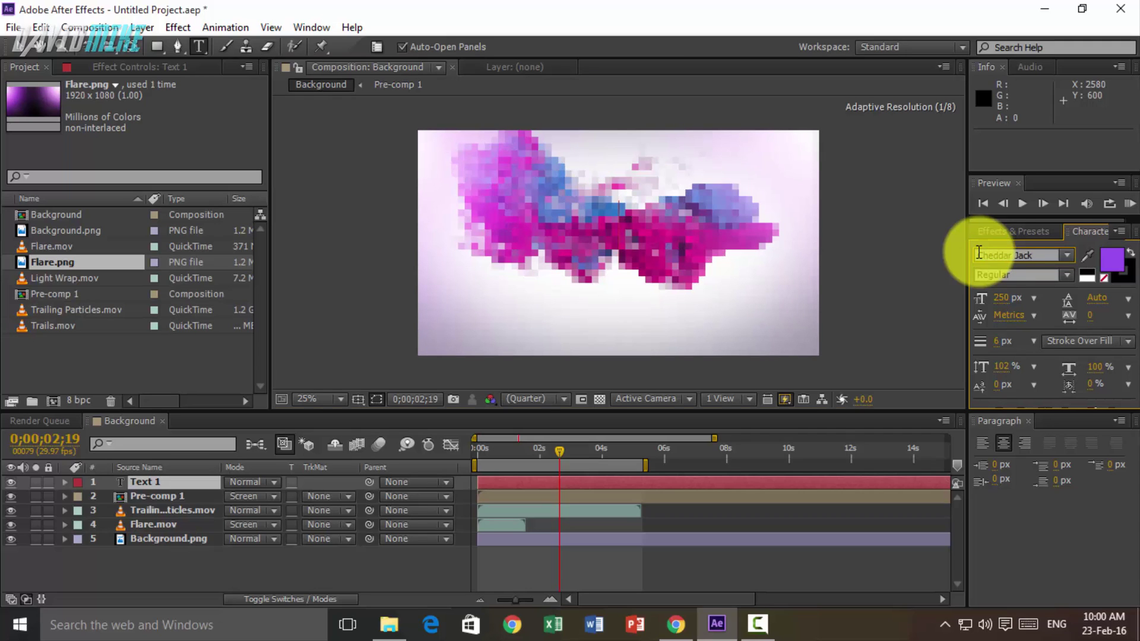
key("Return")
- Set the text fill color to AD6AFF and enter the presenter's full name as the title text
left_click(1115, 256)
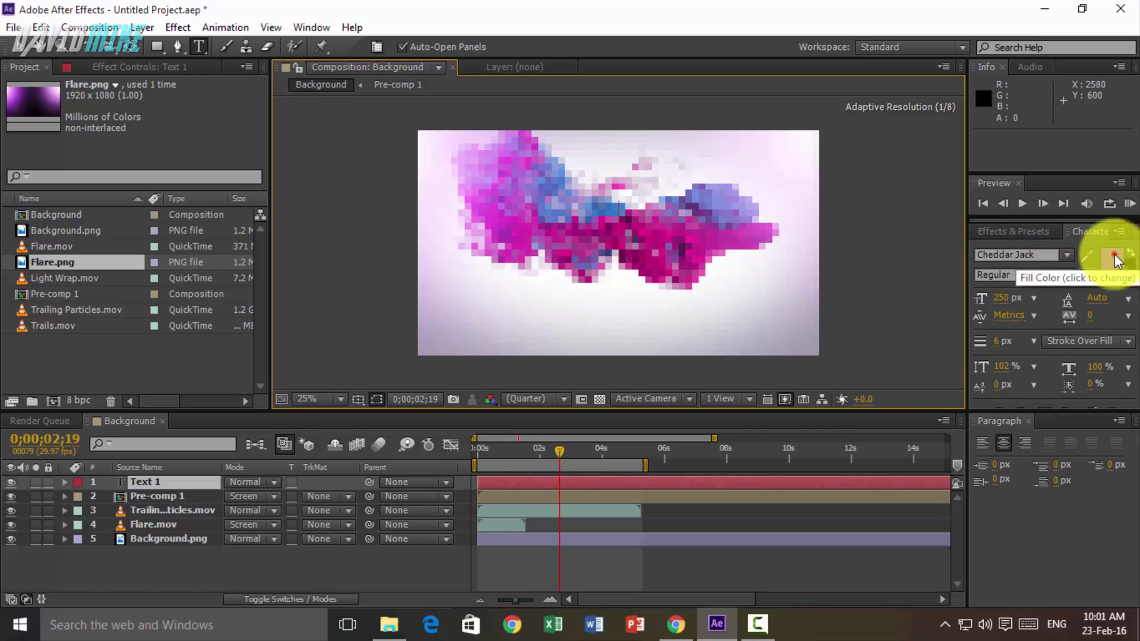
left_click_drag(837, 232, 816, 216)
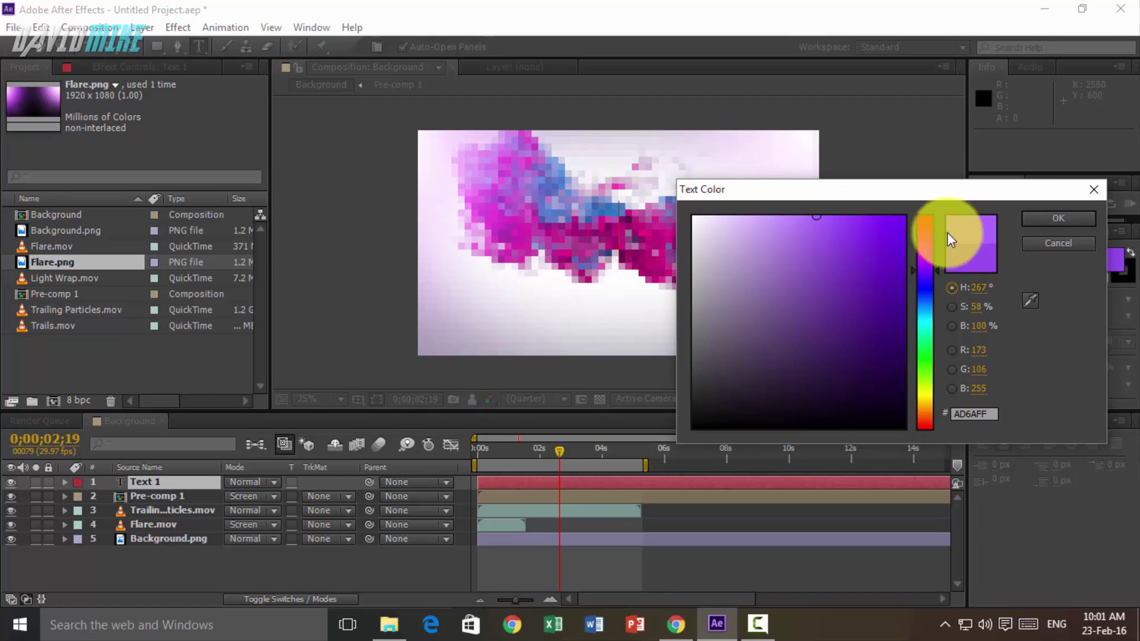
left_click(1046, 218)
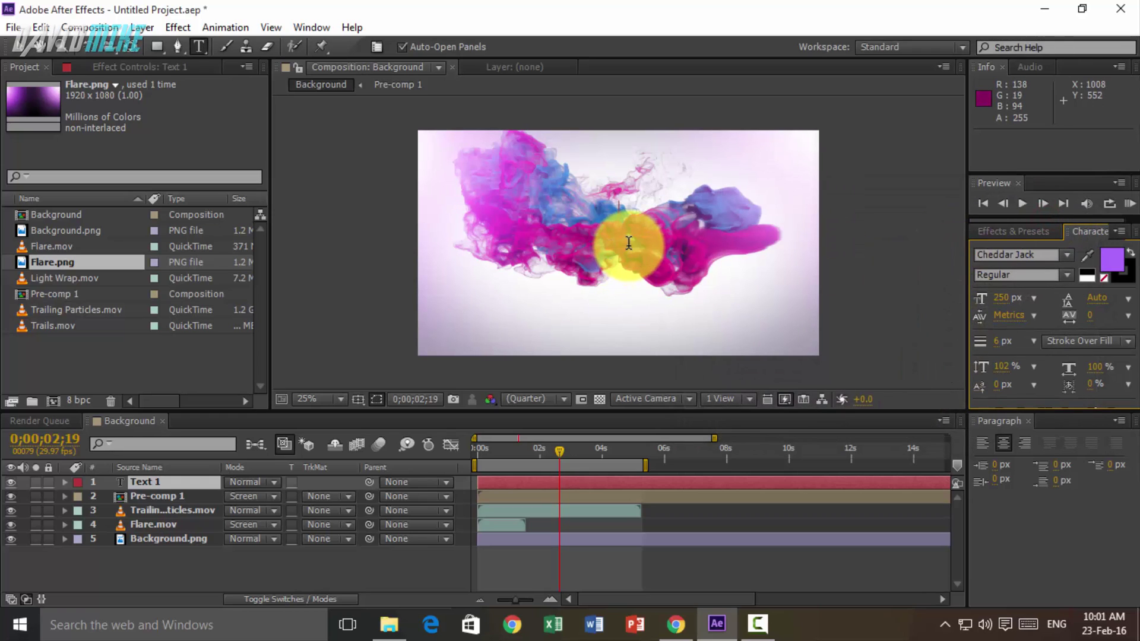
type("David Mike")
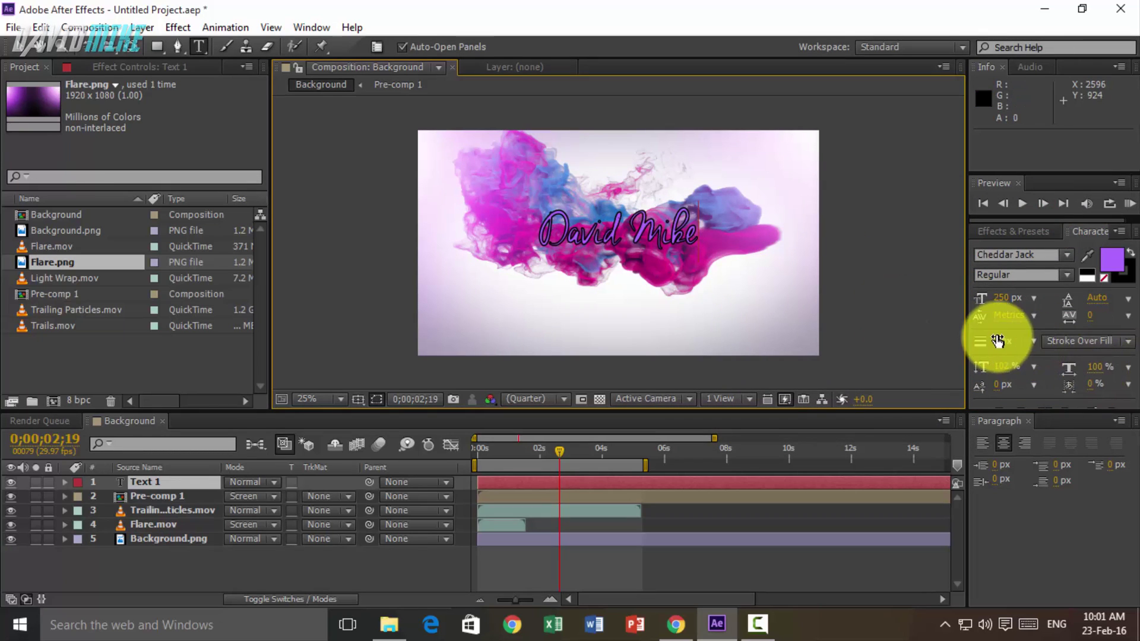
- Try to give the title a 3 px stroke, 300 px font size, 115% horizontal scale, 111% vertical scale and centered alignment
left_click_drag(997, 341, 993, 339)
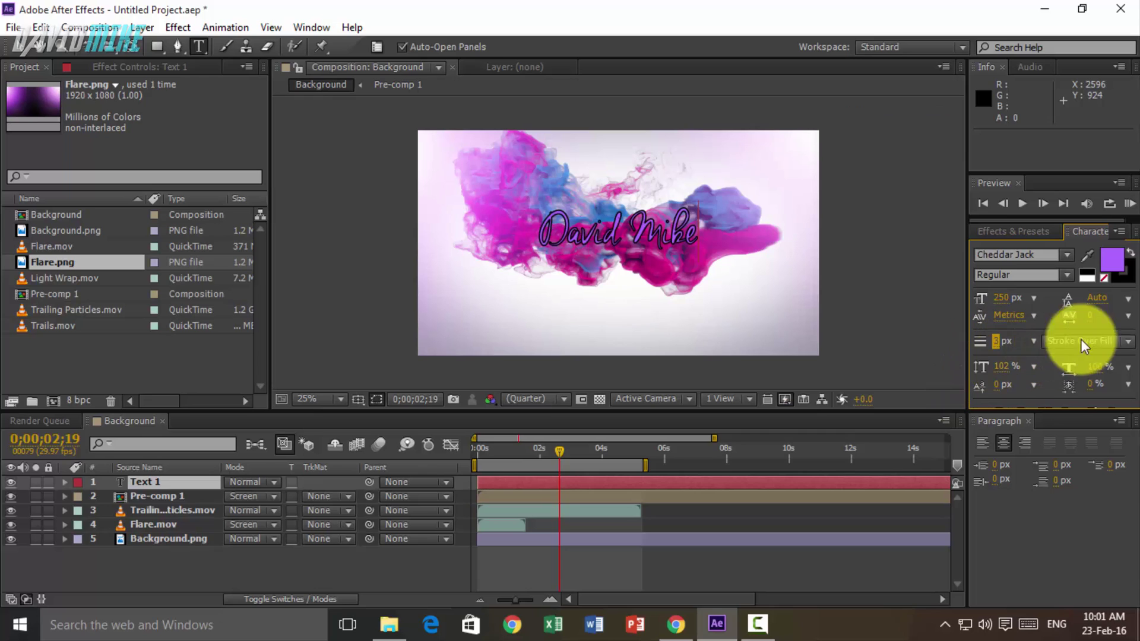
left_click(1032, 314)
left_click(1016, 298)
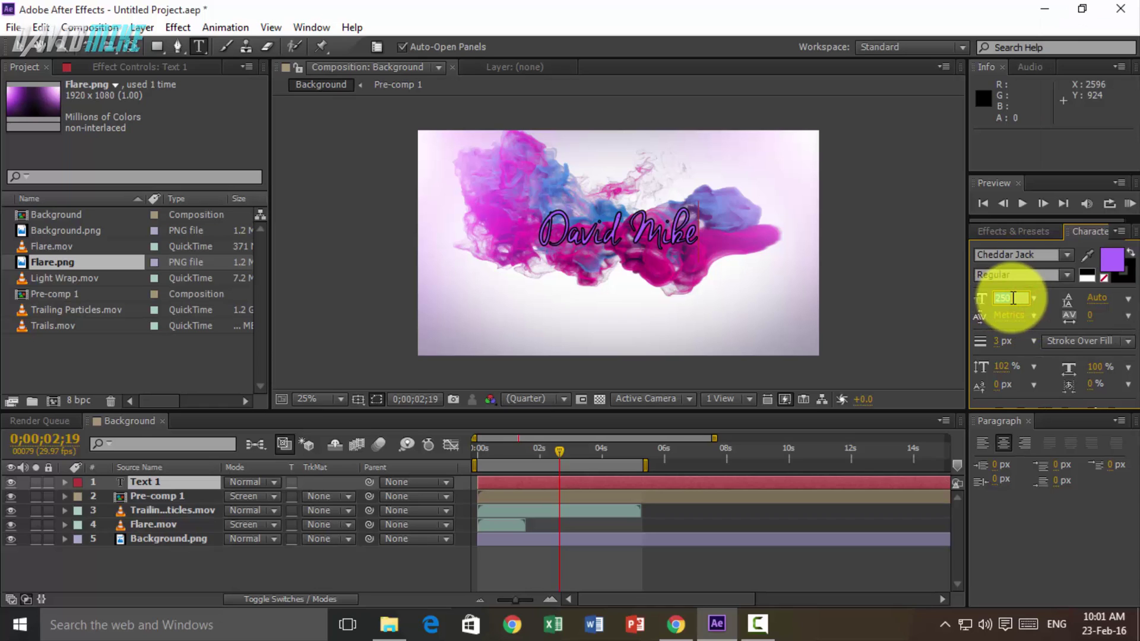
type("300")
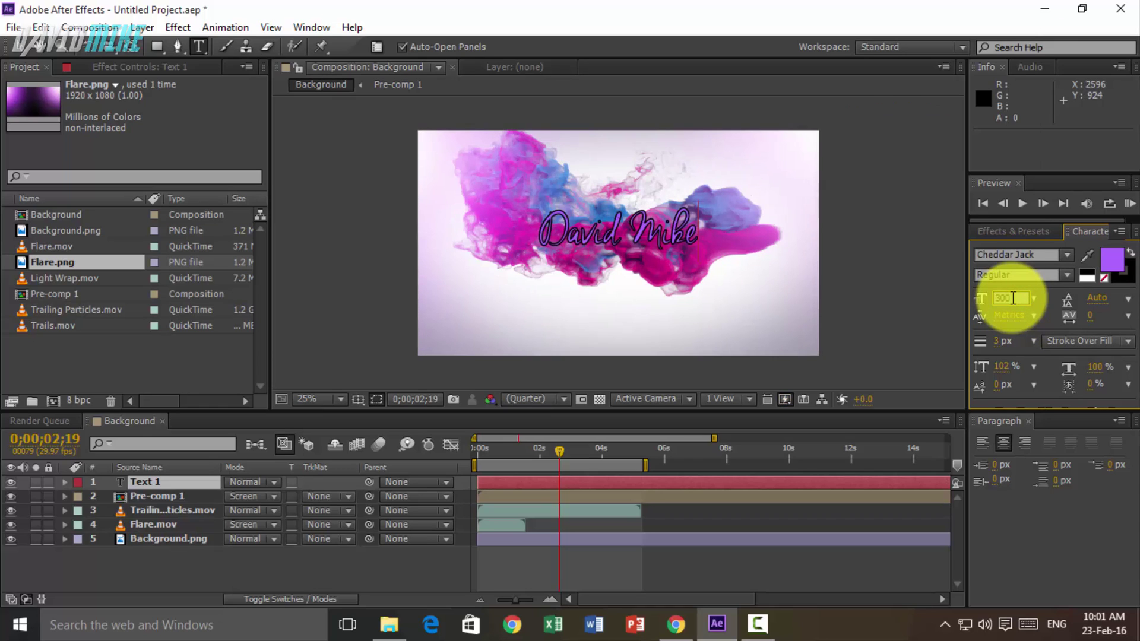
key("Return")
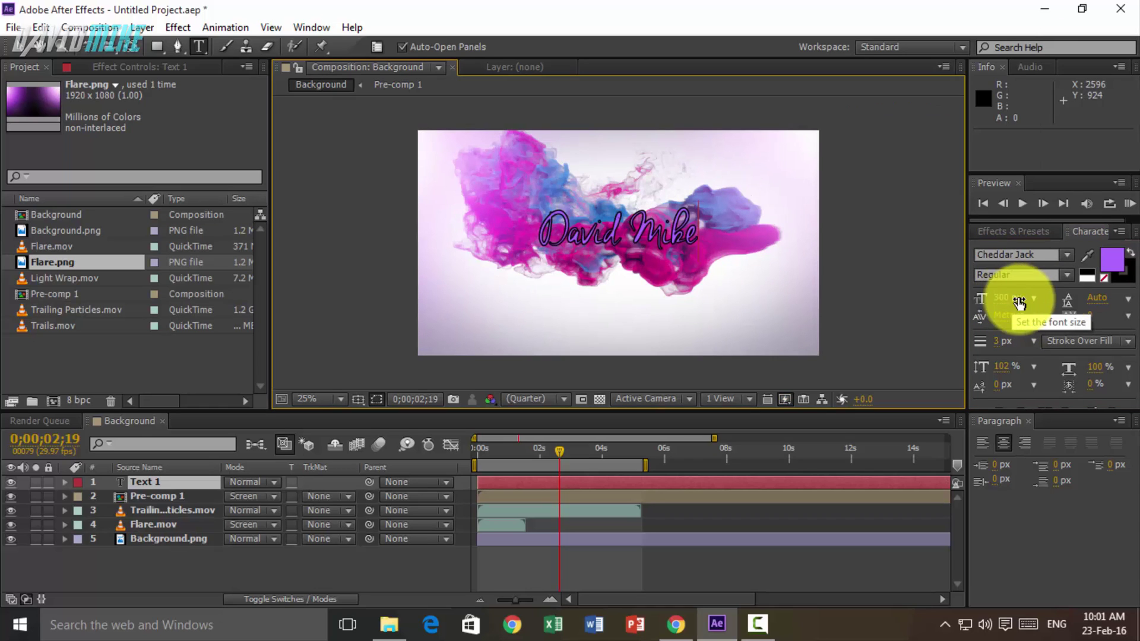
left_click(1100, 368)
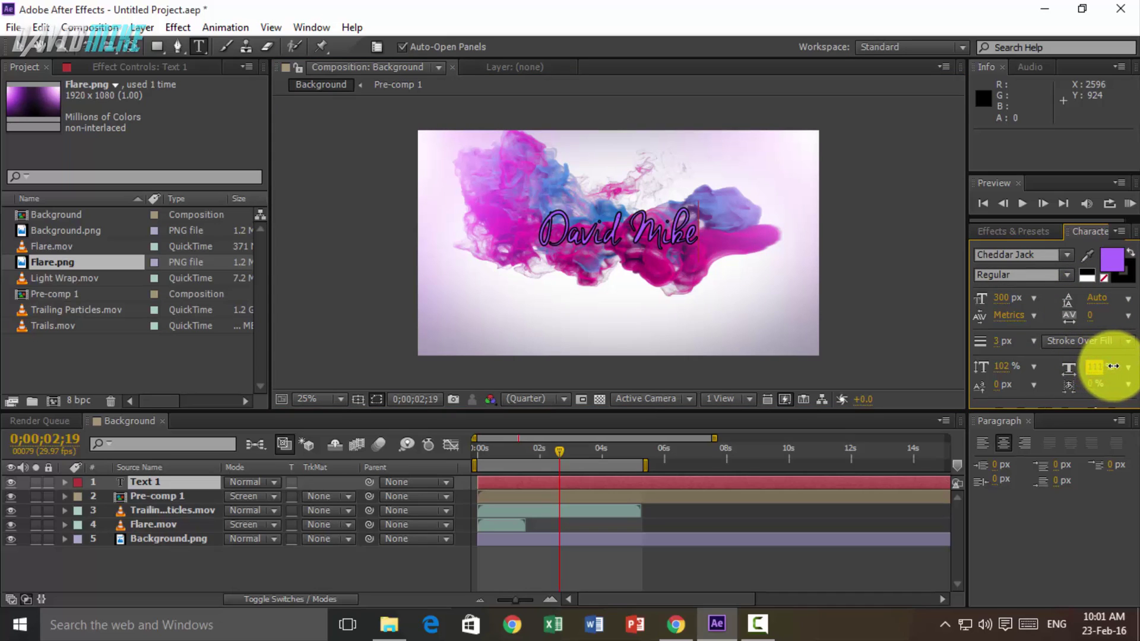
left_click(1009, 365)
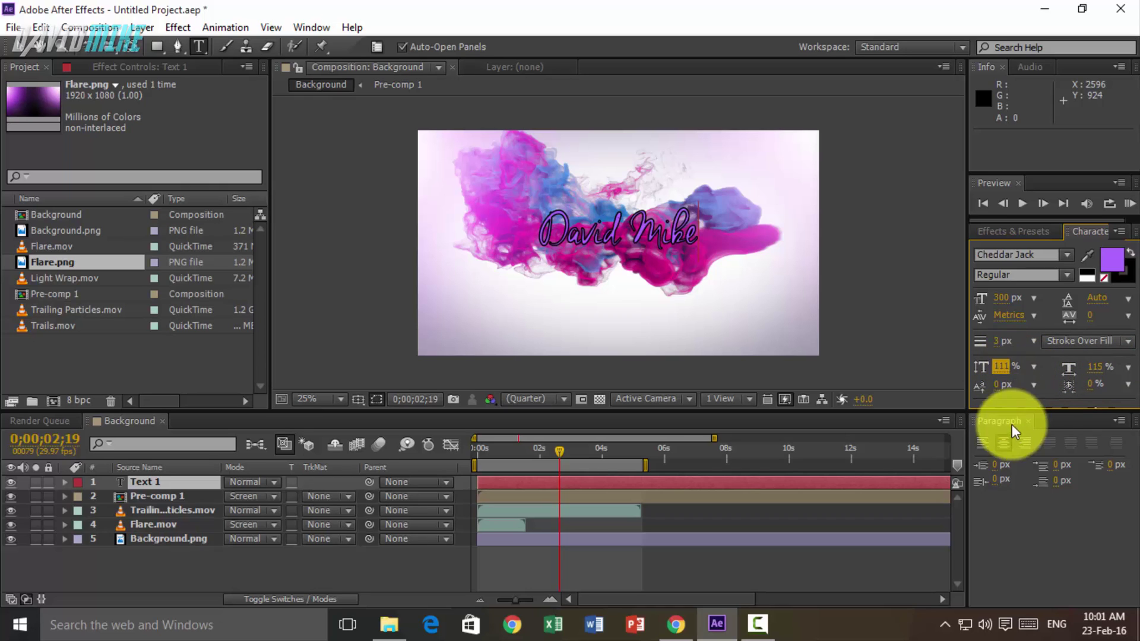
left_click(1003, 443)
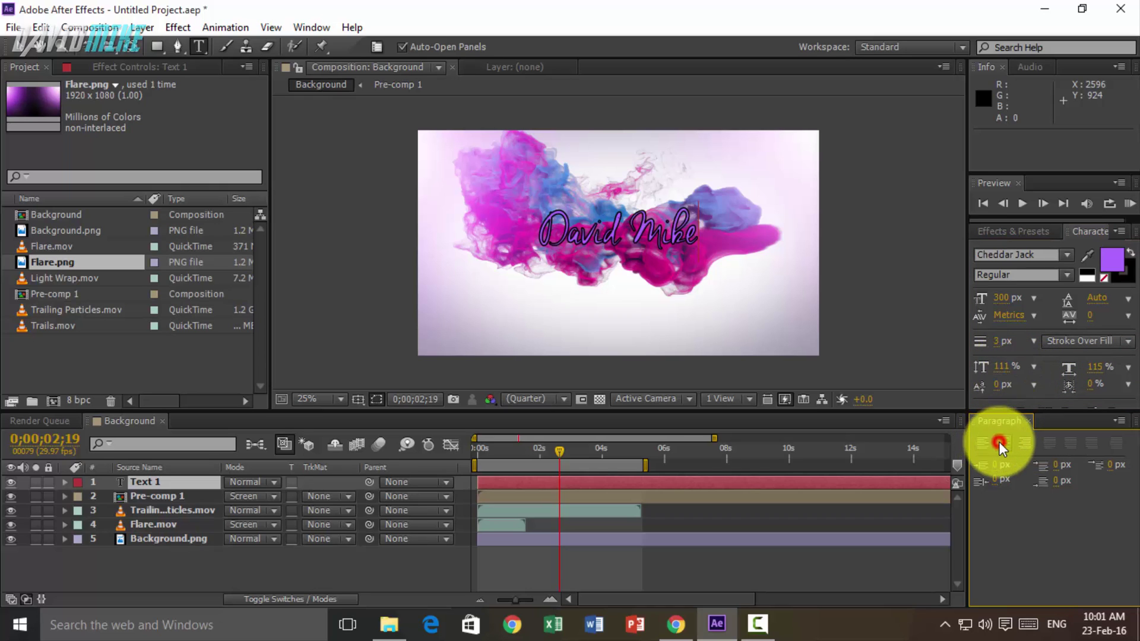
- Move the title to about 924, 572 and scale all its characters to 116% vertically and 121% horizontally
left_click(18, 46)
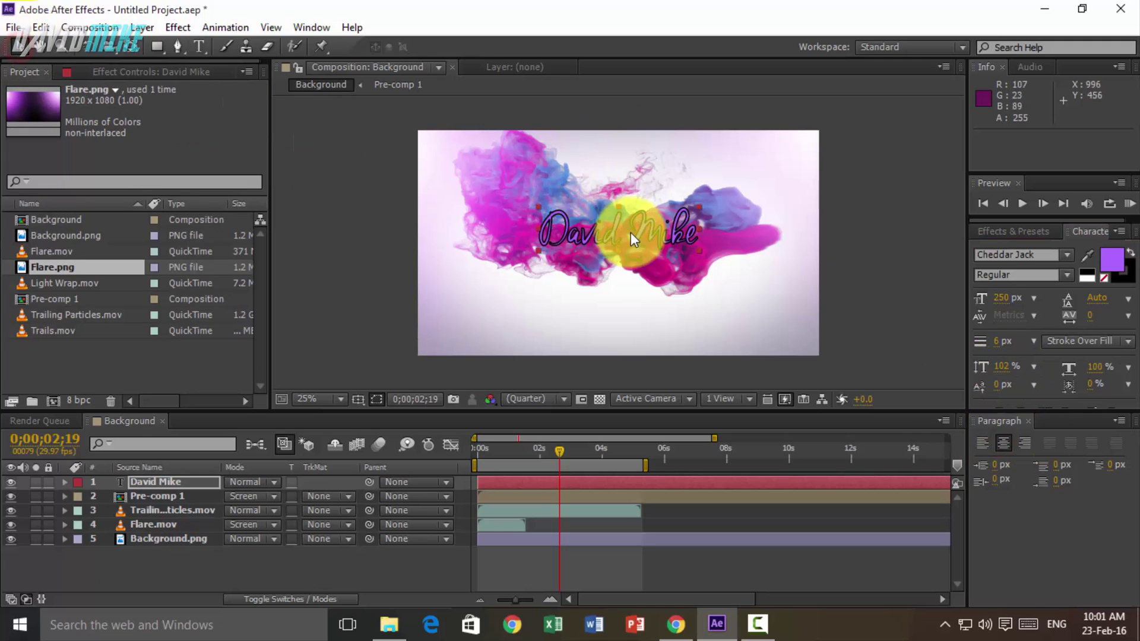
left_click_drag(631, 233, 624, 241)
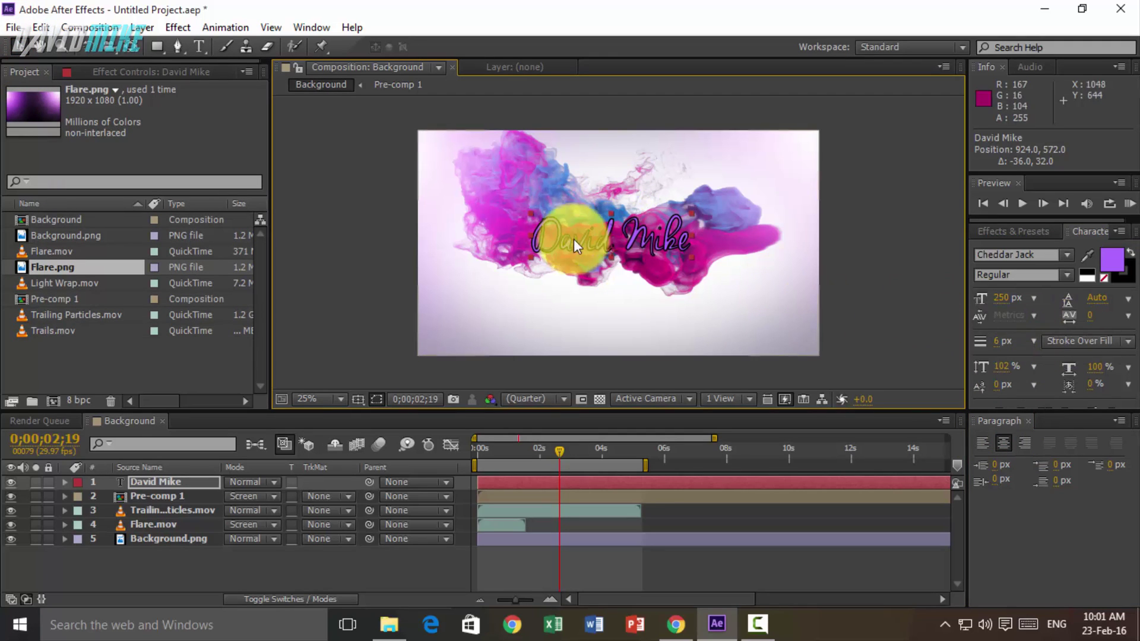
left_click(200, 47)
left_click(690, 260)
key("ctrl+a")
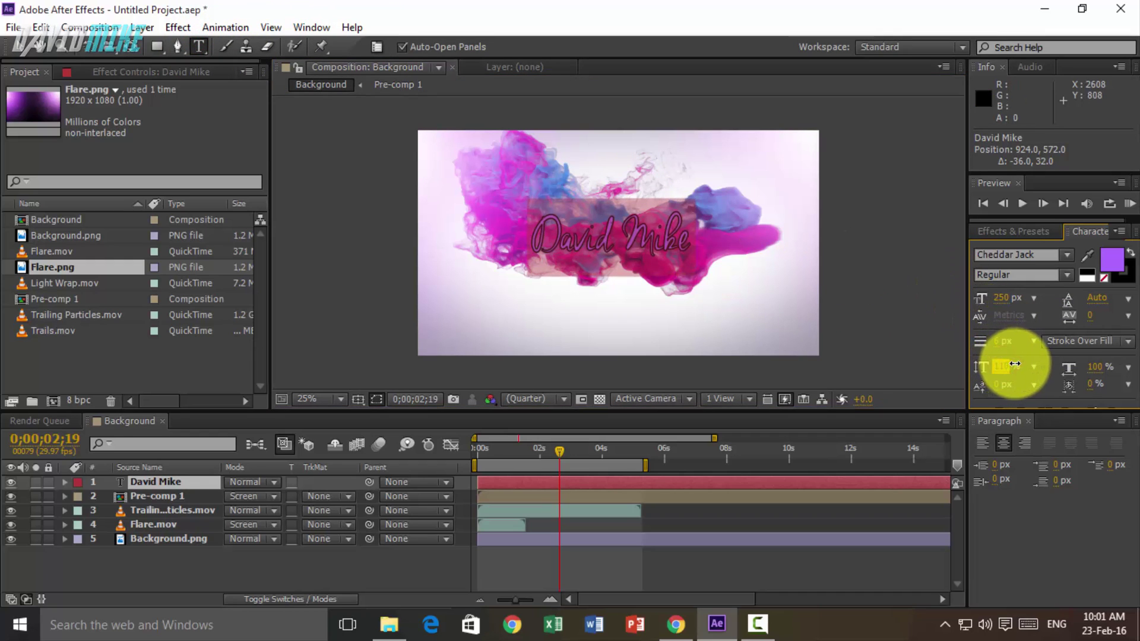
left_click_drag(1016, 364, 1018, 364)
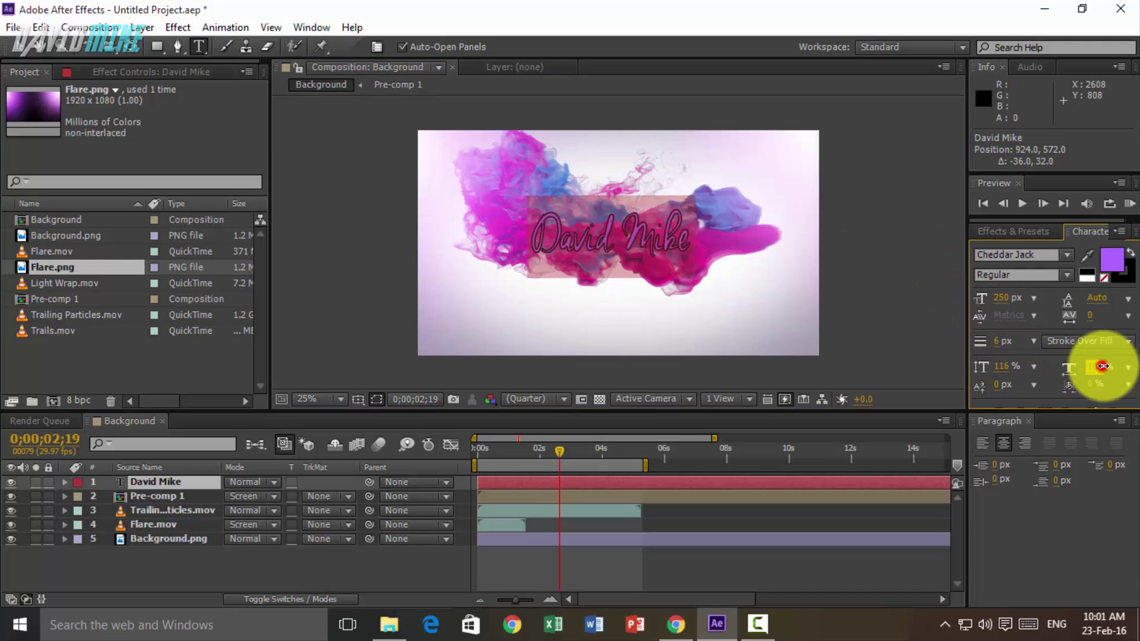
left_click_drag(1099, 366, 1120, 365)
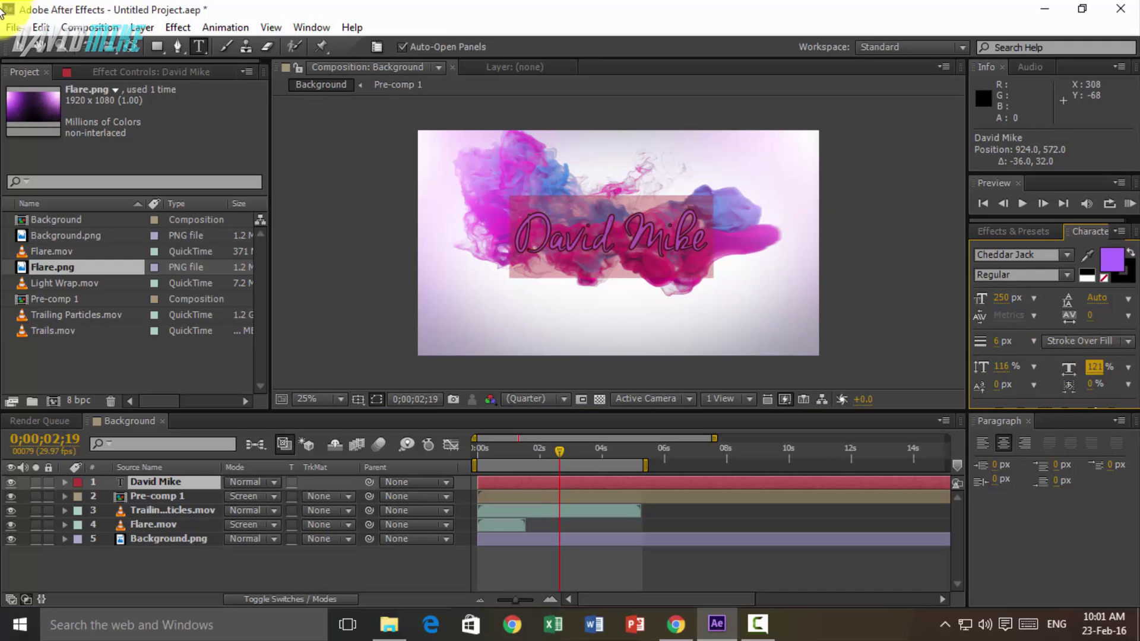
- Move the title down to about 924, 604 and deselect it
left_click(21, 47)
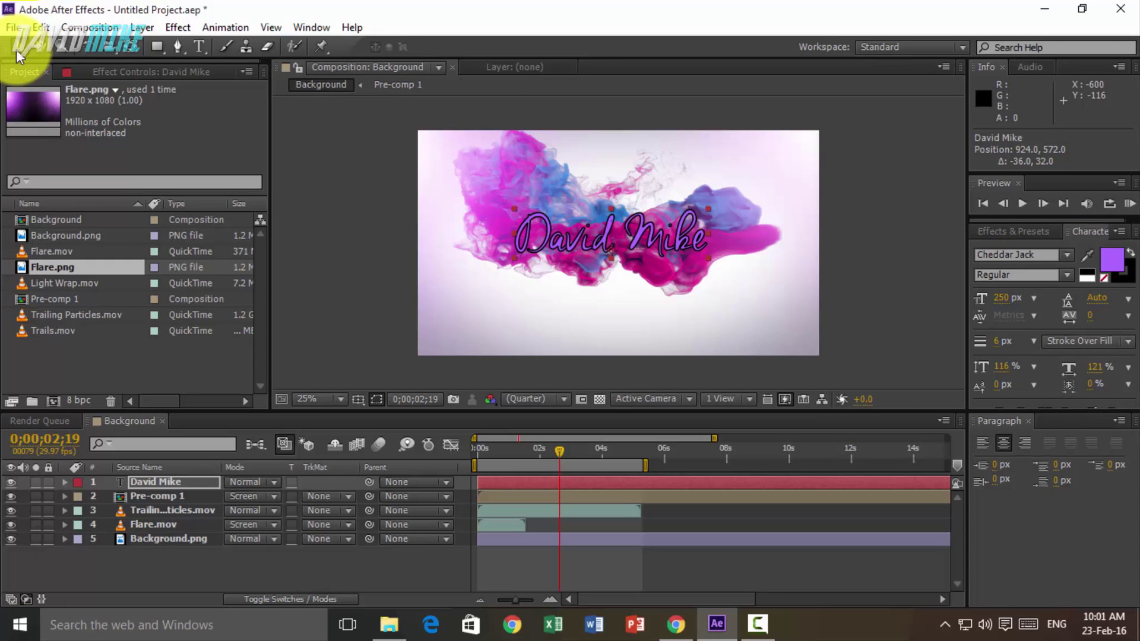
left_click_drag(618, 233, 618, 237)
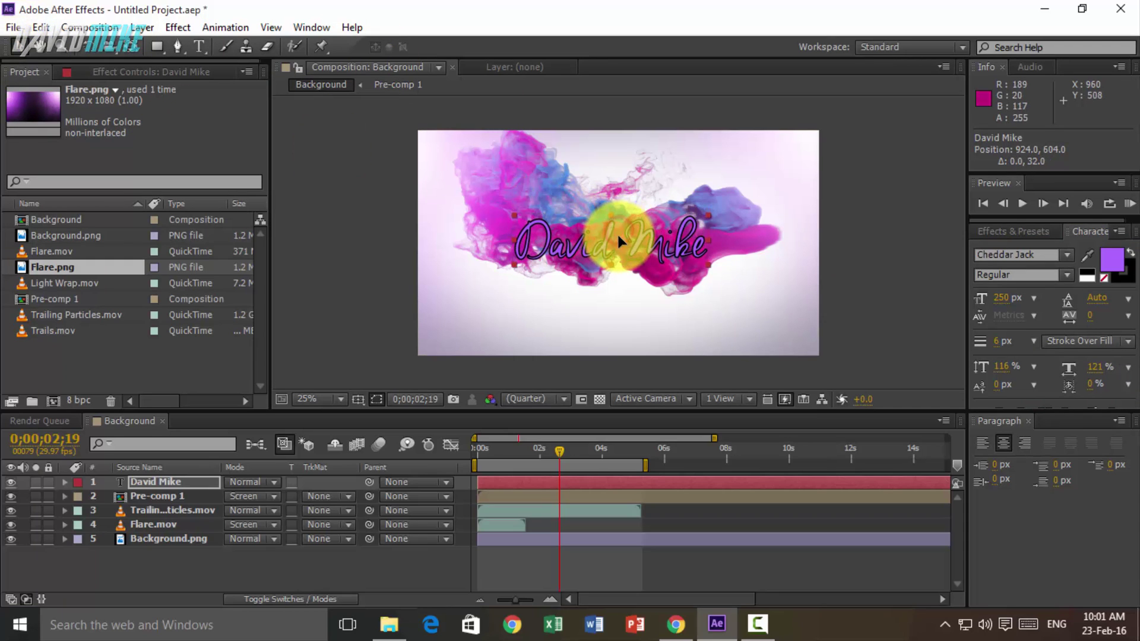
left_click(838, 563)
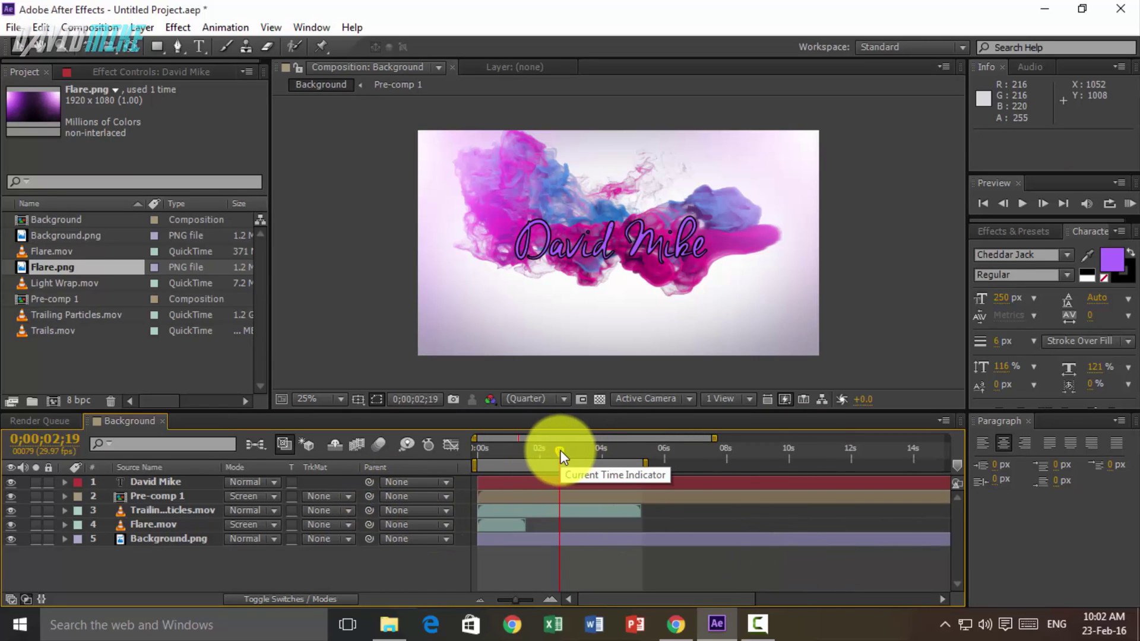
- Apply the Linear Wipe transition effect to the title text layer
left_click_drag(560, 450, 565, 450)
left_click(277, 483)
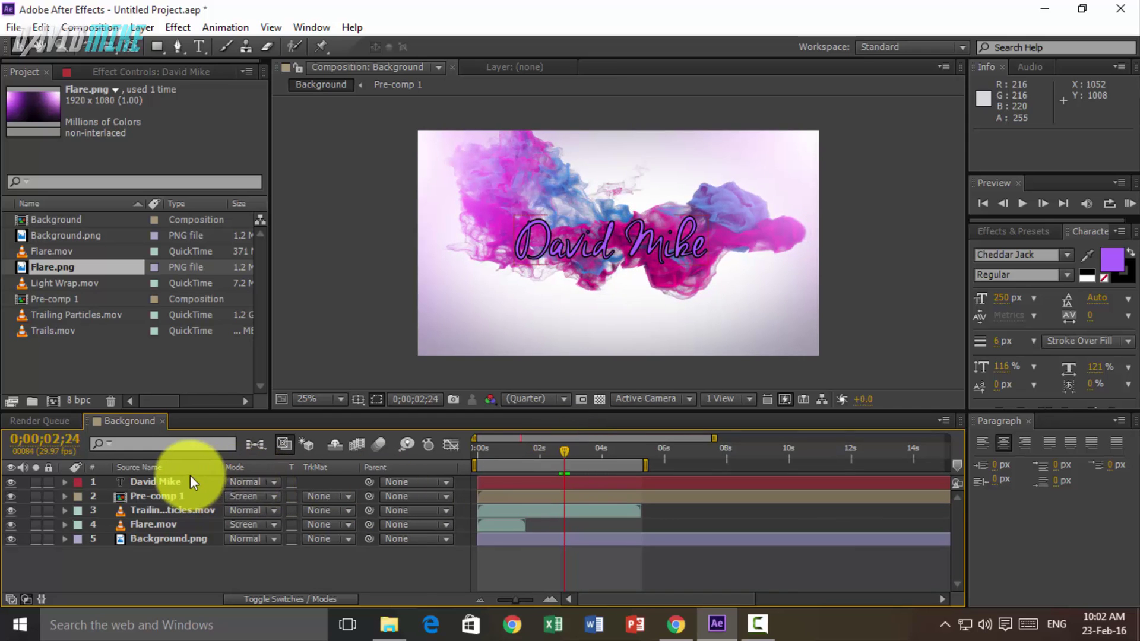
right_click(164, 481)
mouse_move(250, 281)
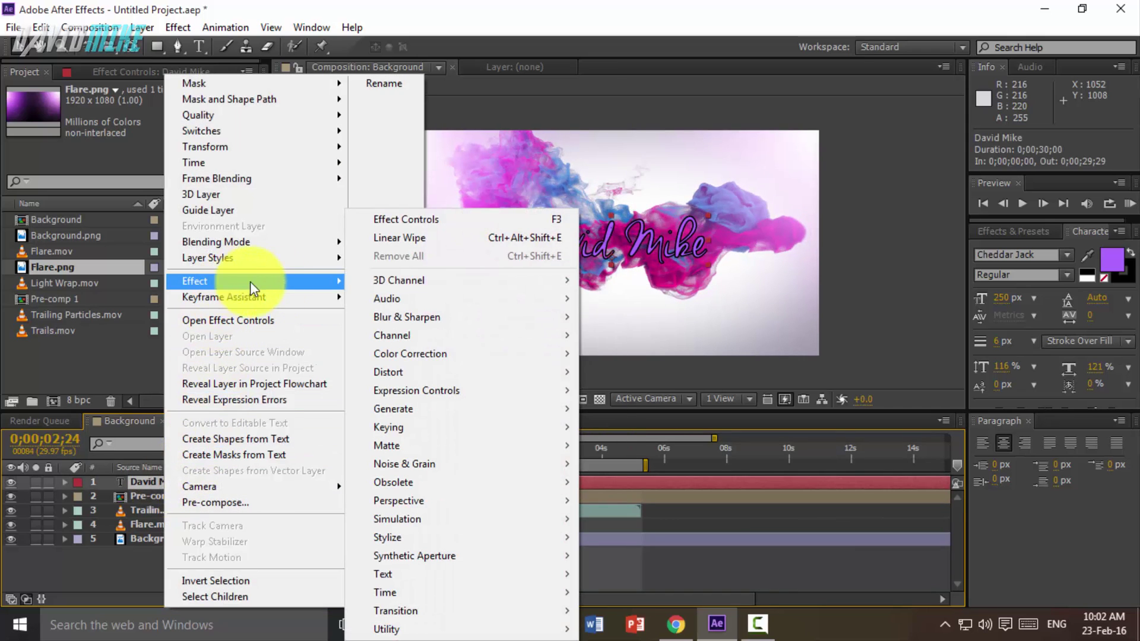
mouse_move(483, 608)
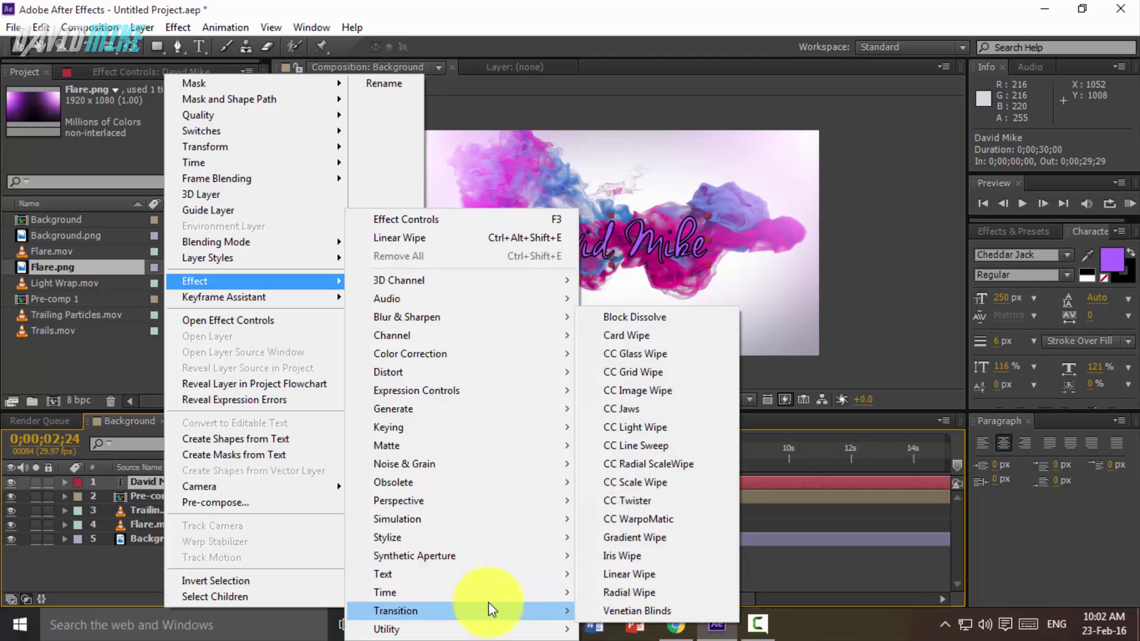
left_click(633, 574)
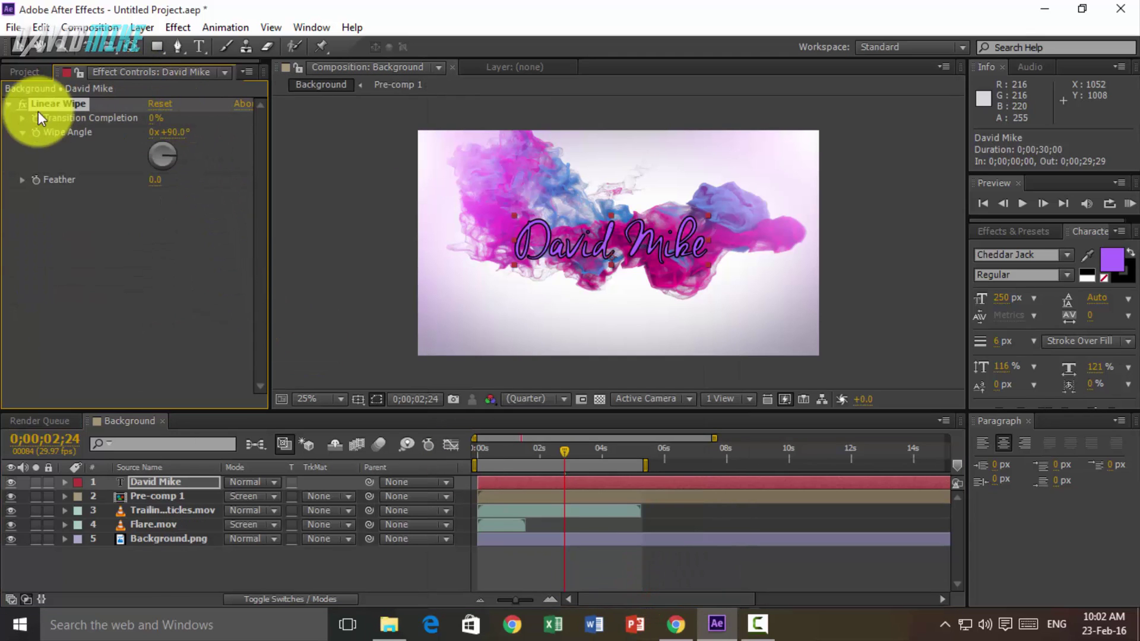
- Expand the Linear Wipe settings and set the Wipe Angle to -90°
left_click(22, 118)
left_click(22, 203)
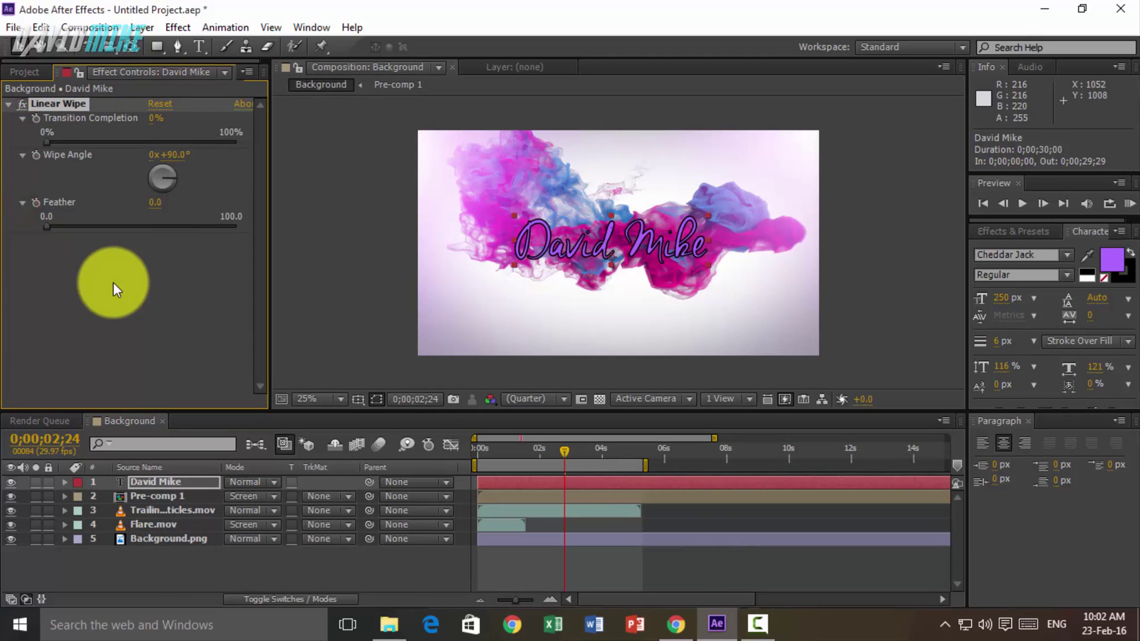
left_click(171, 155)
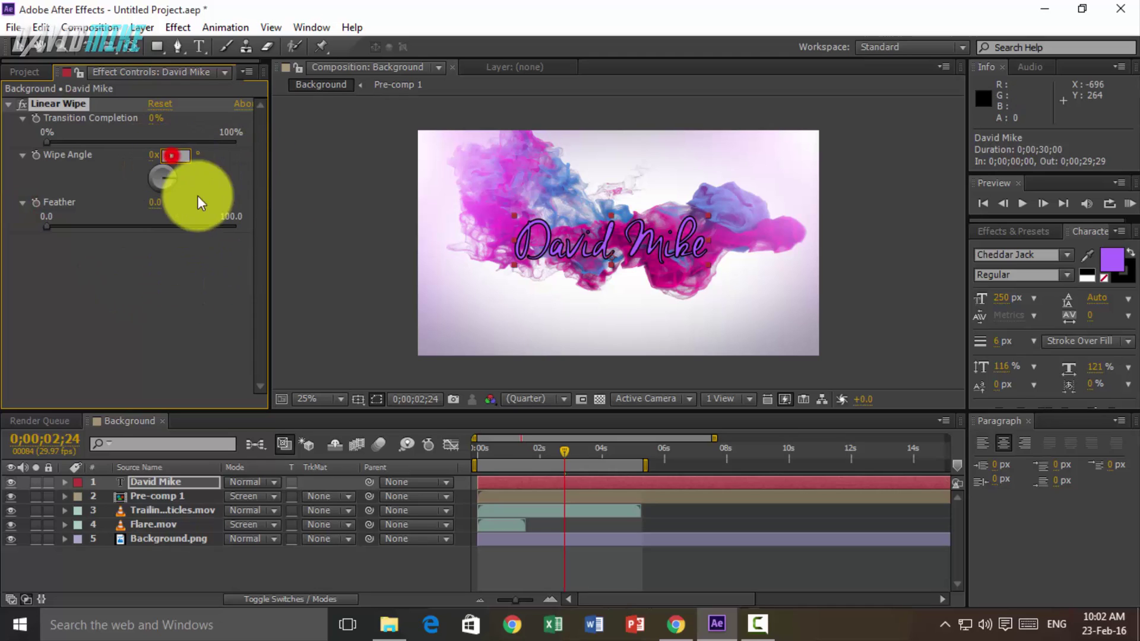
type("-90")
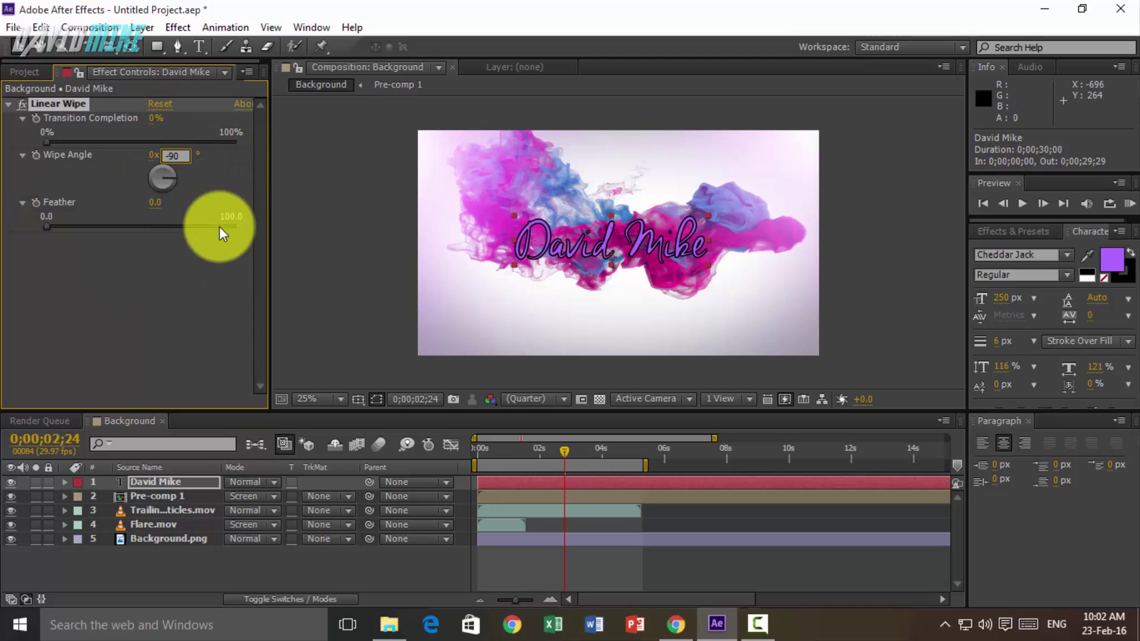
key("Return")
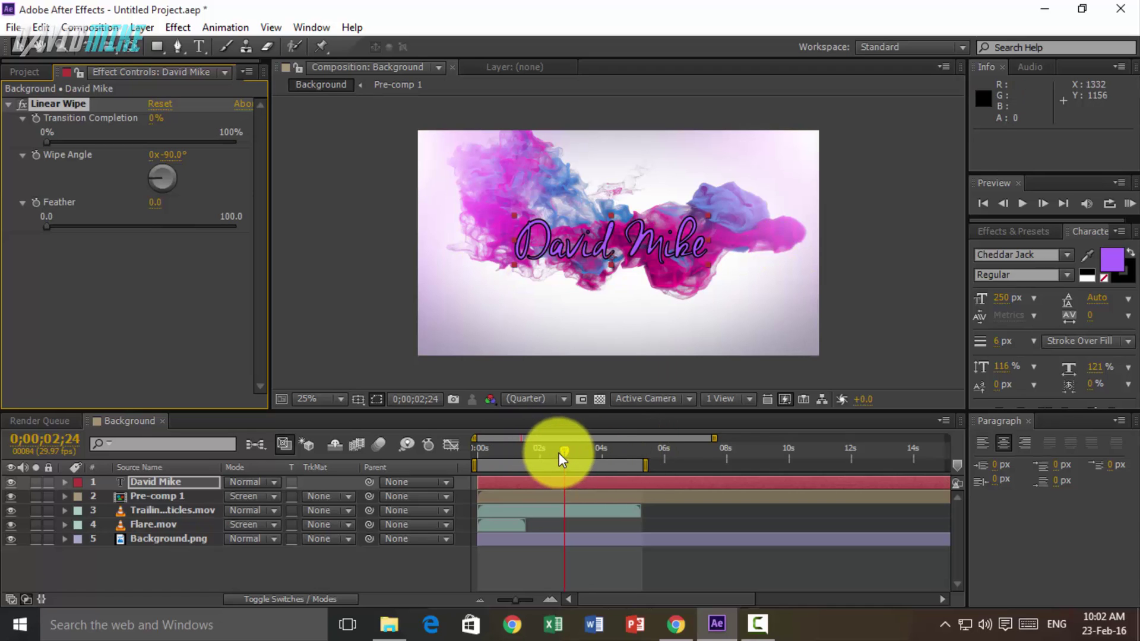
- Set the wipe's Transition Completion to 100% and place the current time at 0;00;03;00
mouse_move(563, 451)
left_mouse_down()
mouse_move(594, 450)
mouse_move(572, 451)
left_mouse_up()
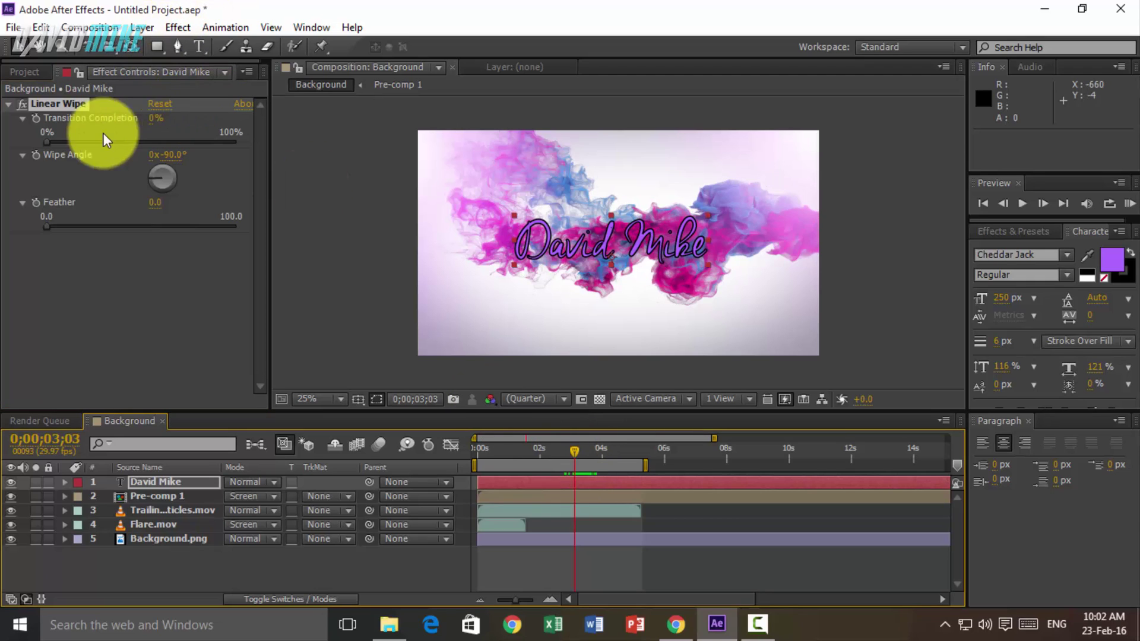
left_click_drag(154, 117, 256, 118)
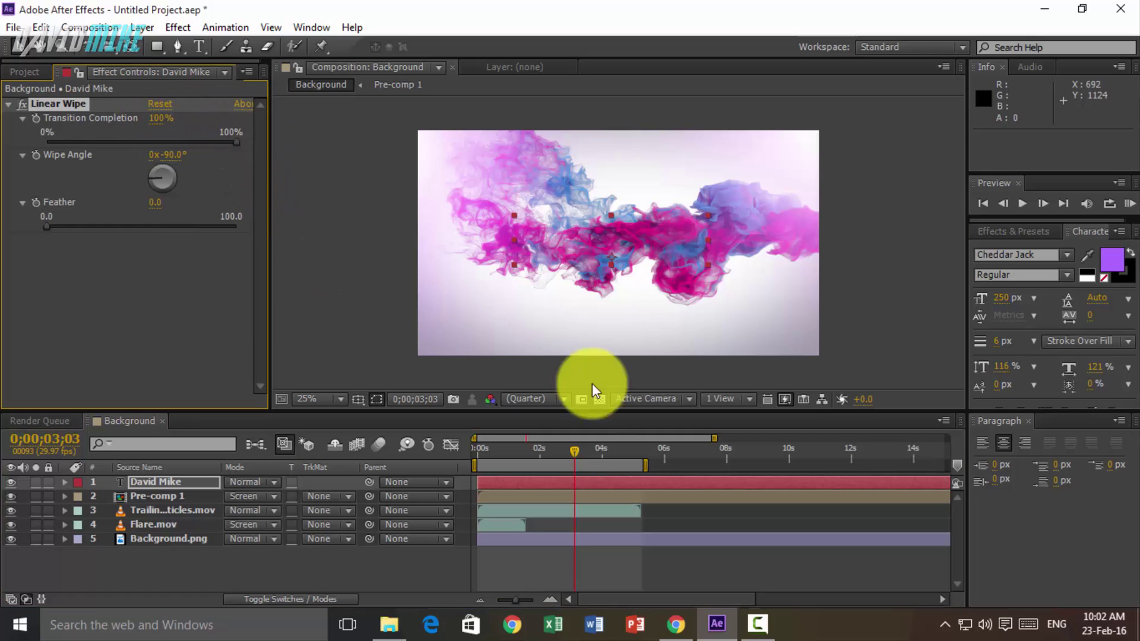
mouse_move(578, 446)
left_mouse_down()
mouse_move(473, 445)
mouse_move(571, 446)
left_mouse_up()
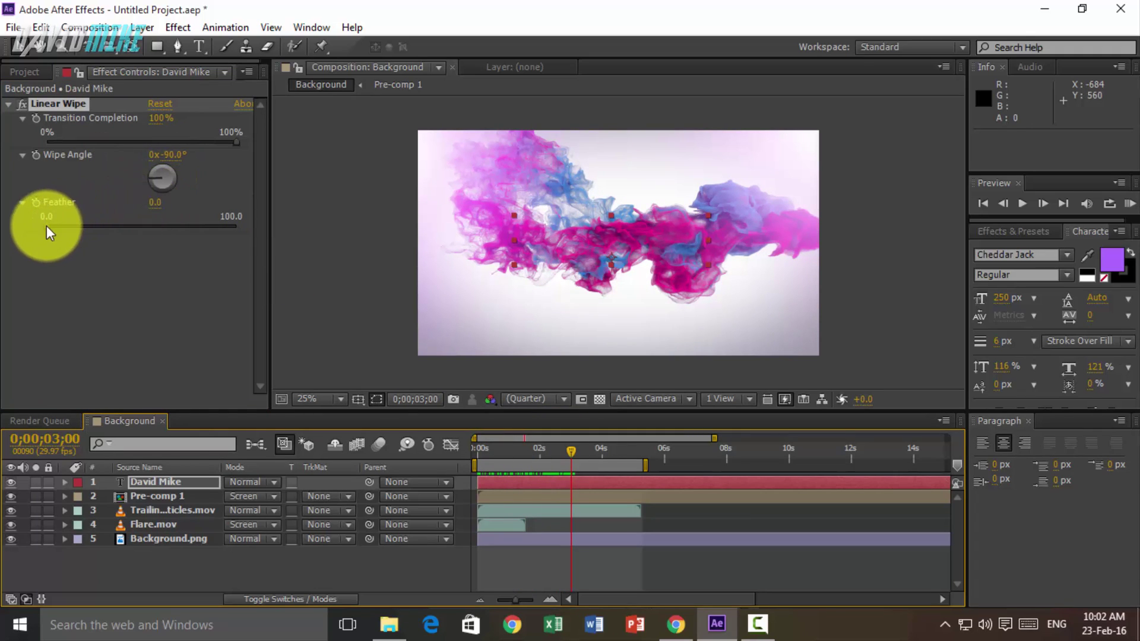
- Try a Feather value of 666.2 on the title's Linear Wipe
left_click_drag(47, 226, 172, 225)
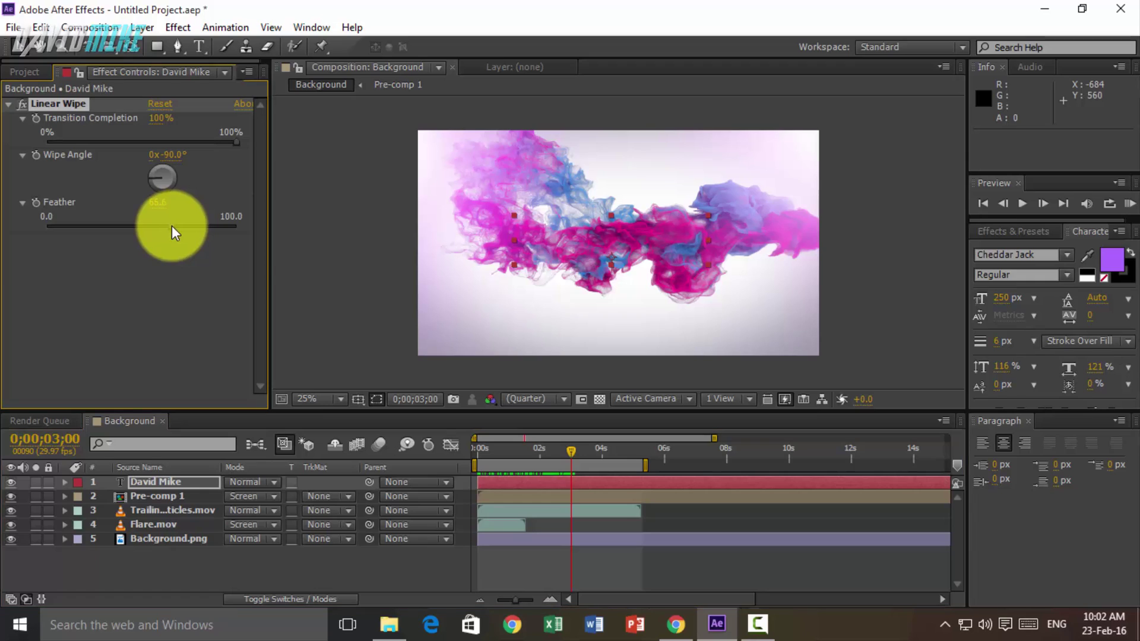
left_click(157, 205)
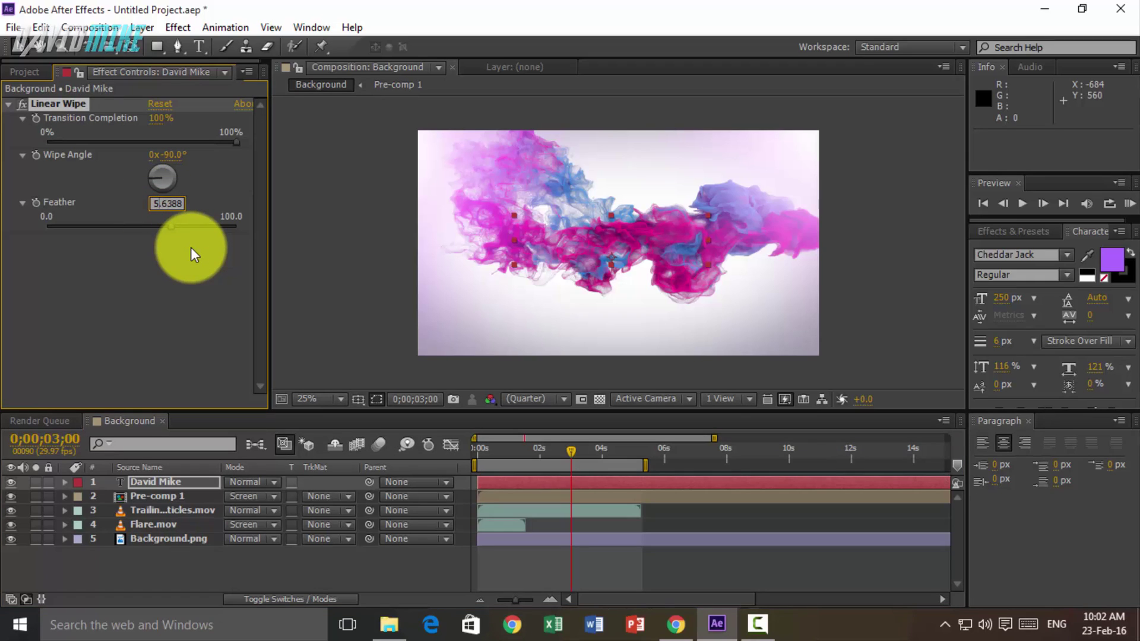
key("BackSpace")
key("BackSpace")
key("BackSpace")
key("BackSpace")
key("BackSpace")
key("BackSpace")
type("666.2")
key("Return")
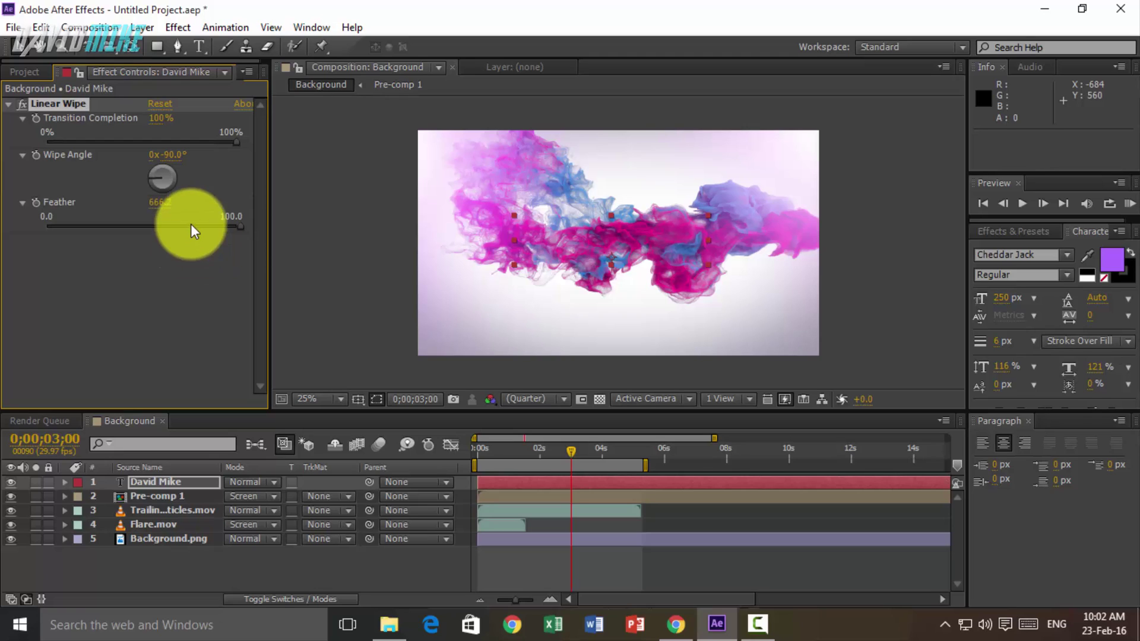
- Set the Feather of the title's Linear Wipe to 66
left_click(160, 203)
key("BackSpace")
key("BackSpace")
key("BackSpace")
key("BackSpace")
key("BackSpace")
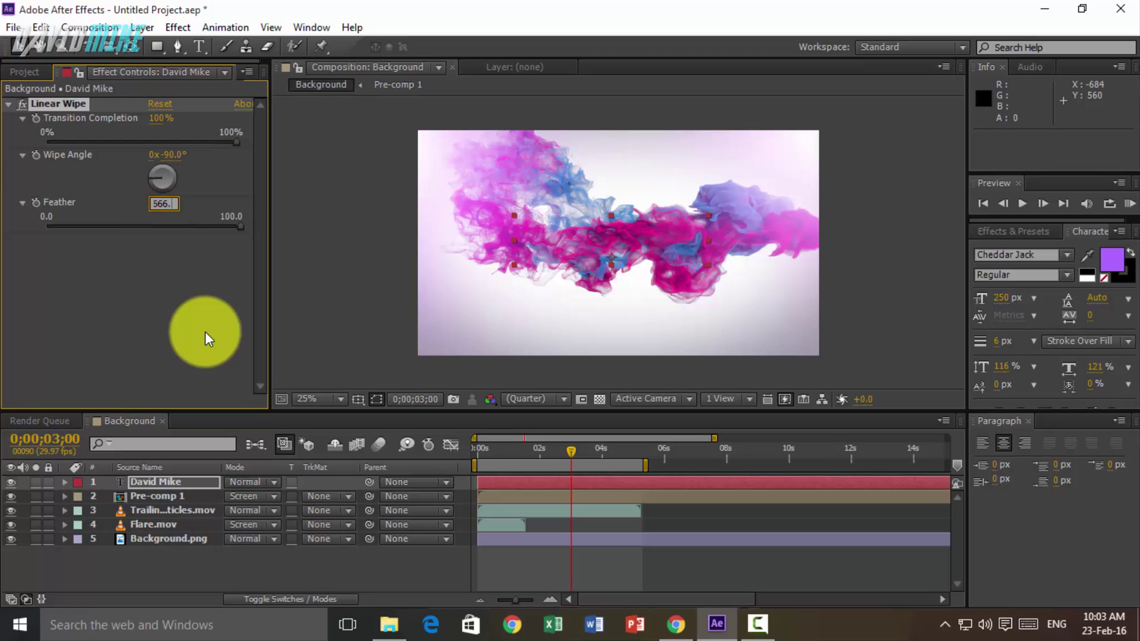
type("66")
key("Return")
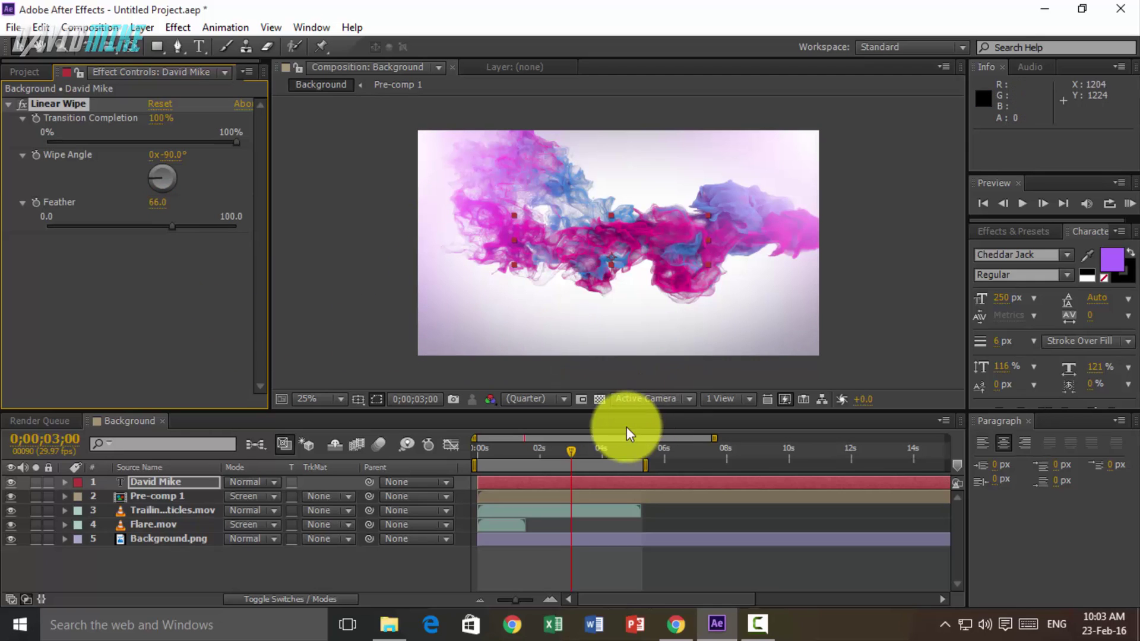
- Keyframe the wipe's Transition Completion at 100% at 0;00;03;00, 65% at 0;00;03;09 and 48% at 0;00;03;12
left_click(36, 119)
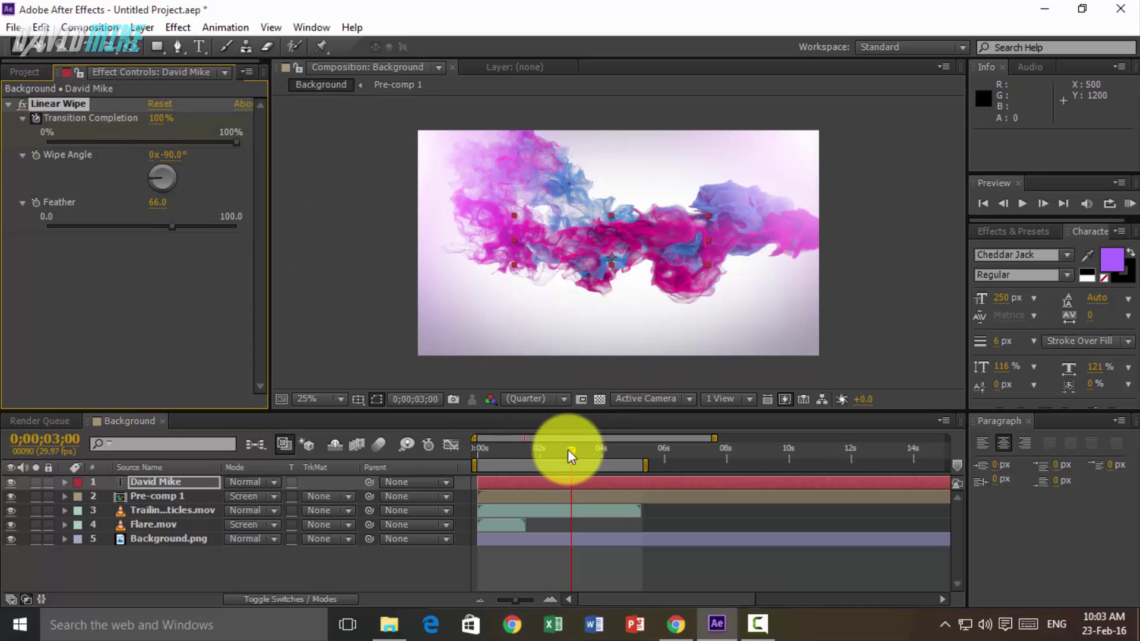
left_click_drag(567, 450, 579, 450)
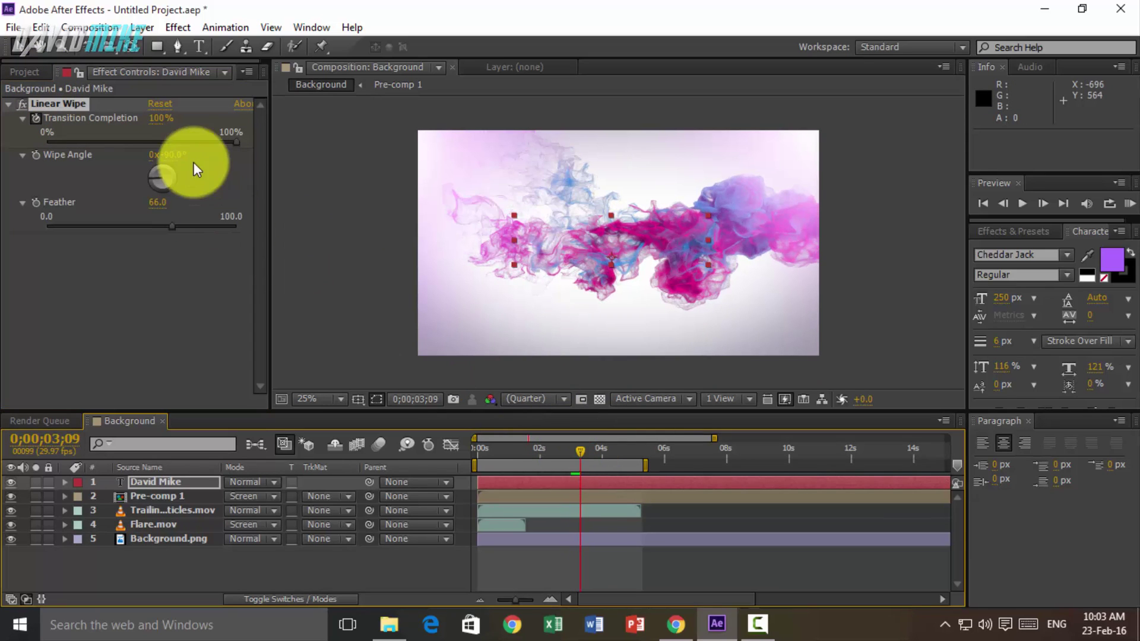
left_click_drag(153, 117, 125, 121)
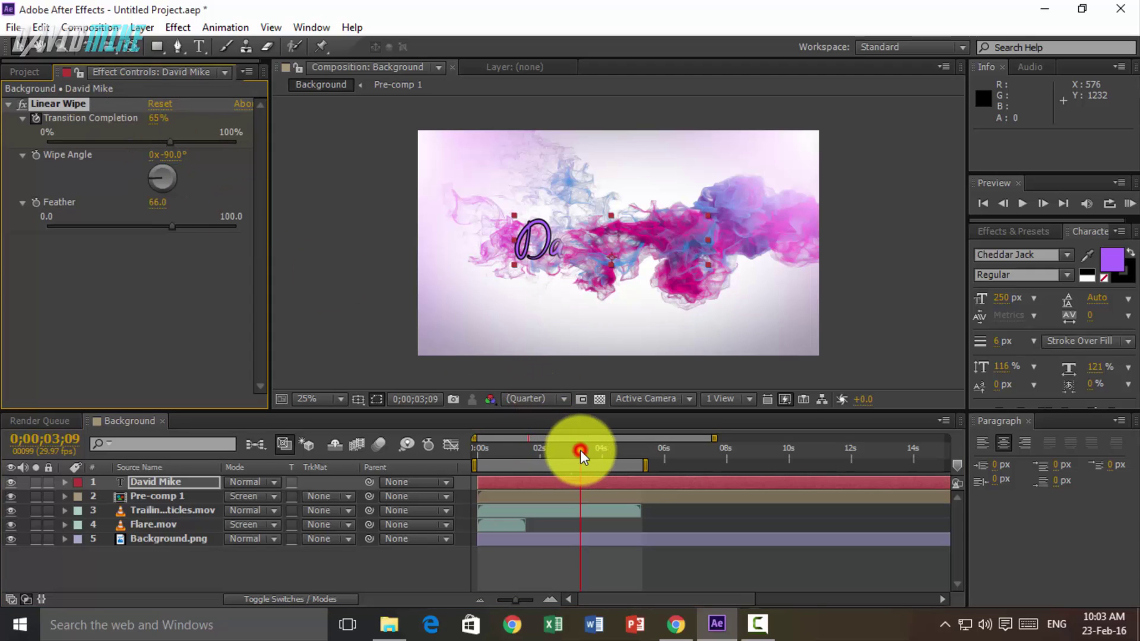
left_click_drag(580, 450, 583, 450)
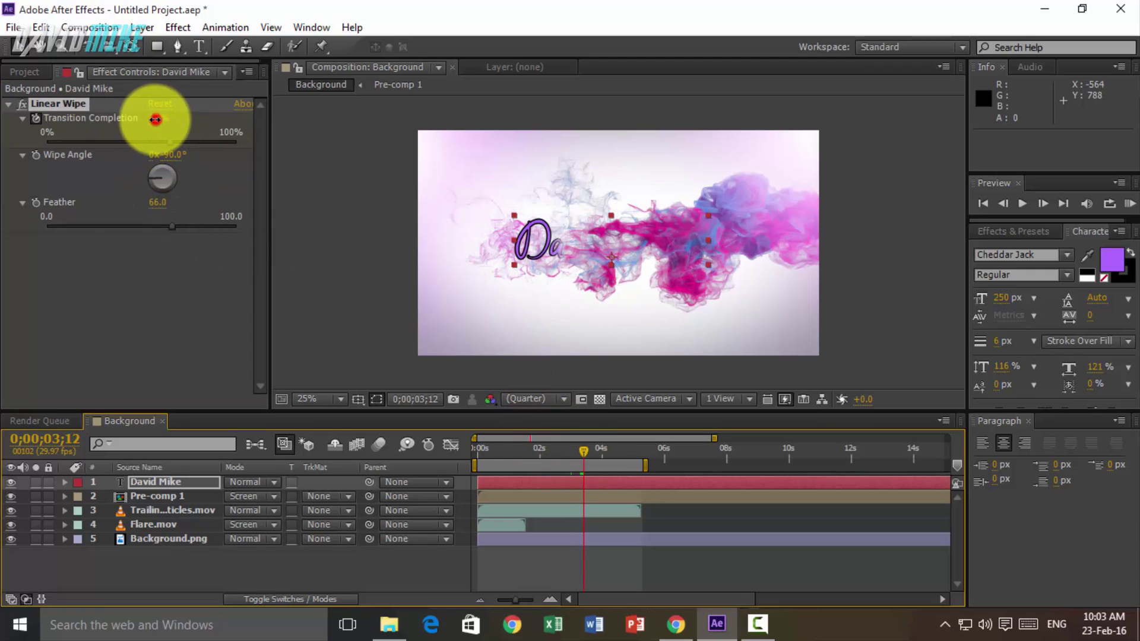
left_click_drag(157, 118, 140, 116)
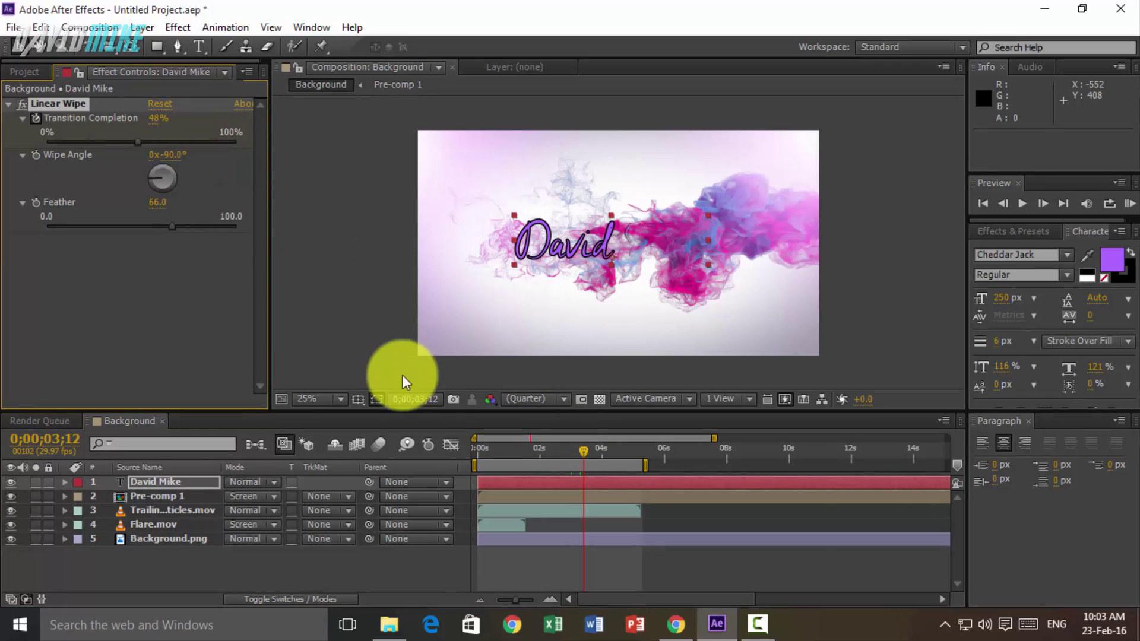
- Keyframe Transition Completion at 29% at 0;00;03;19 and 0% at 0;00;03;24, and RAM-preview the composition from its start
left_click_drag(582, 452, 591, 451)
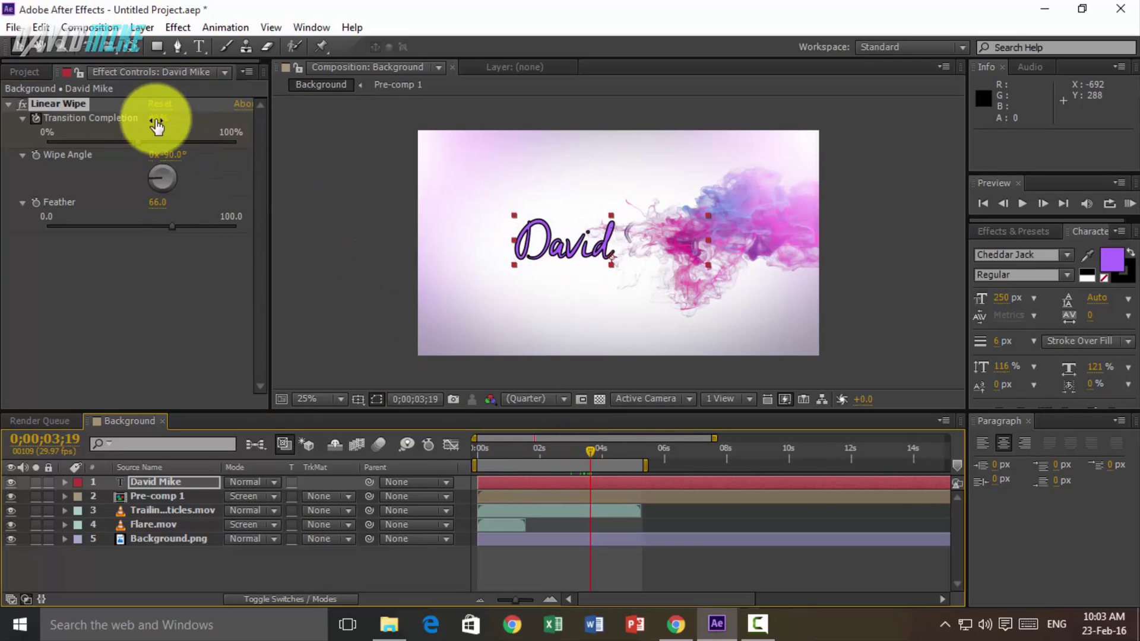
left_click_drag(153, 118, 140, 115)
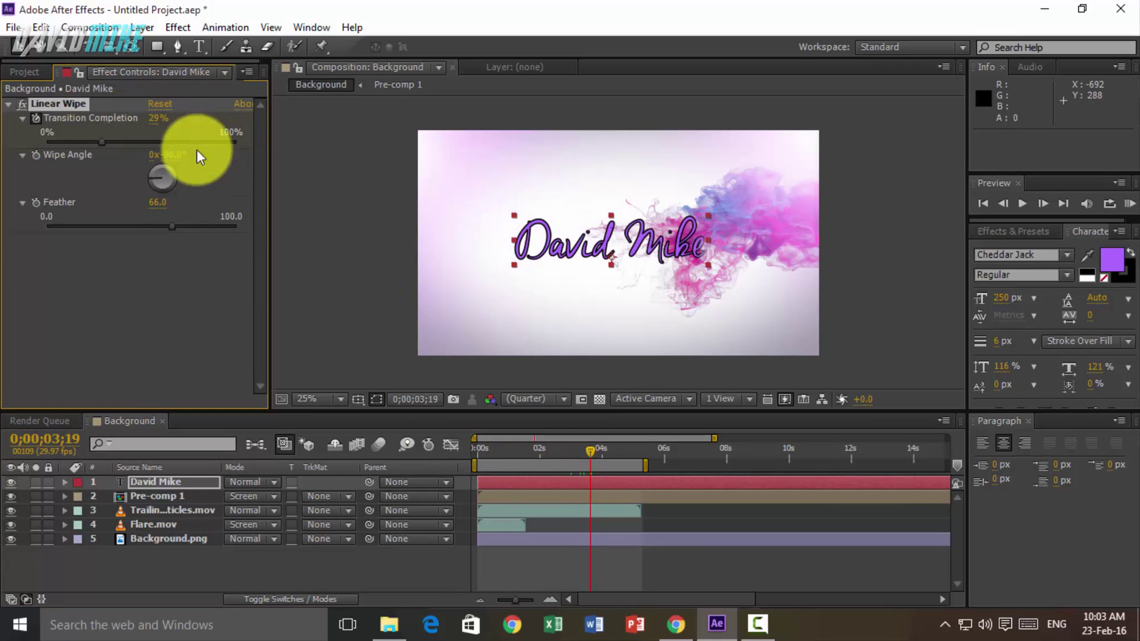
left_click_drag(588, 448, 596, 448)
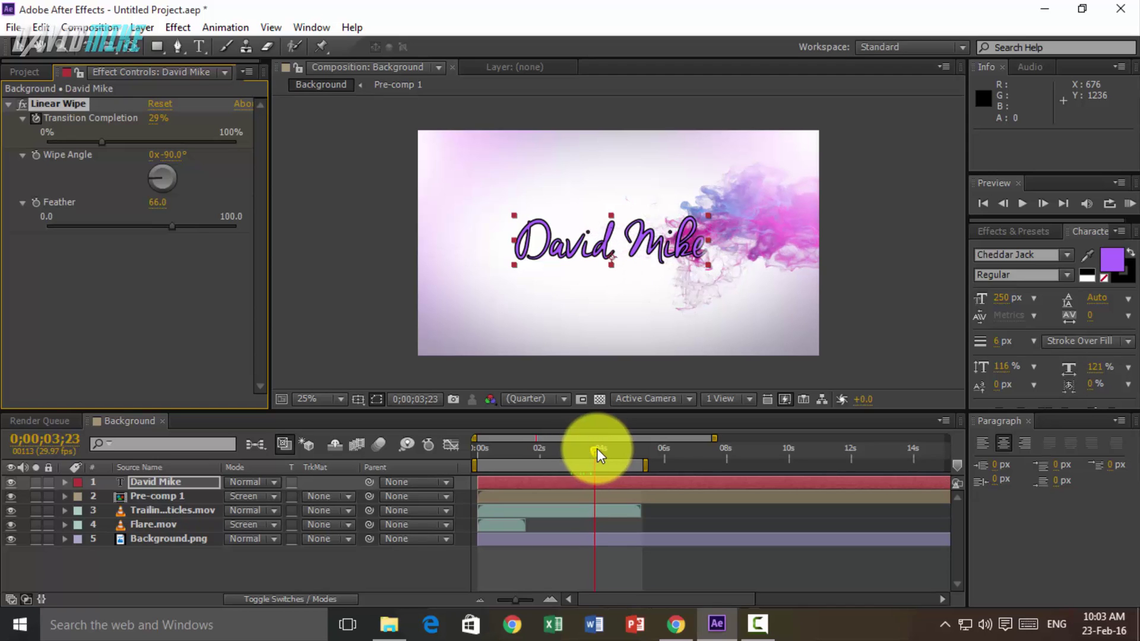
left_click_drag(157, 118, 108, 117)
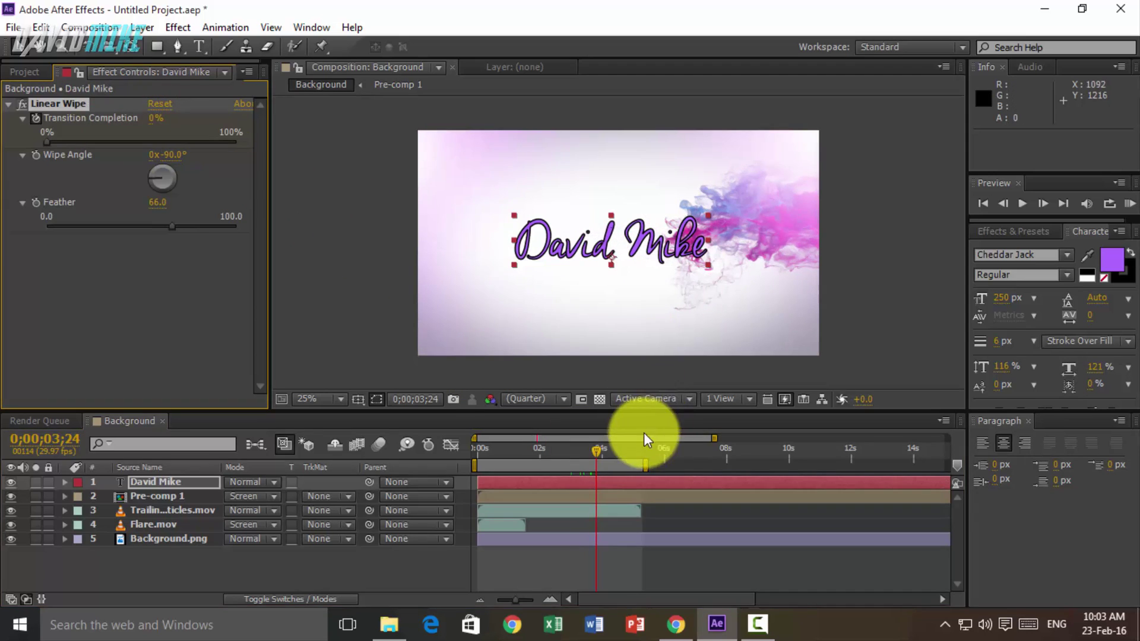
left_click_drag(596, 450, 461, 453)
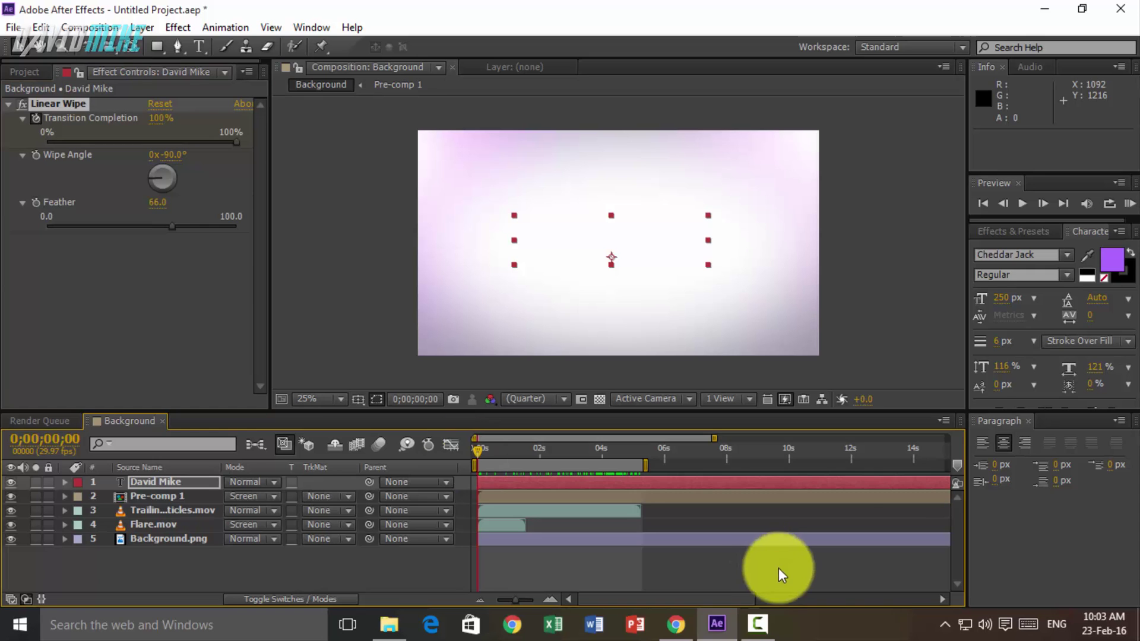
left_click(1130, 204)
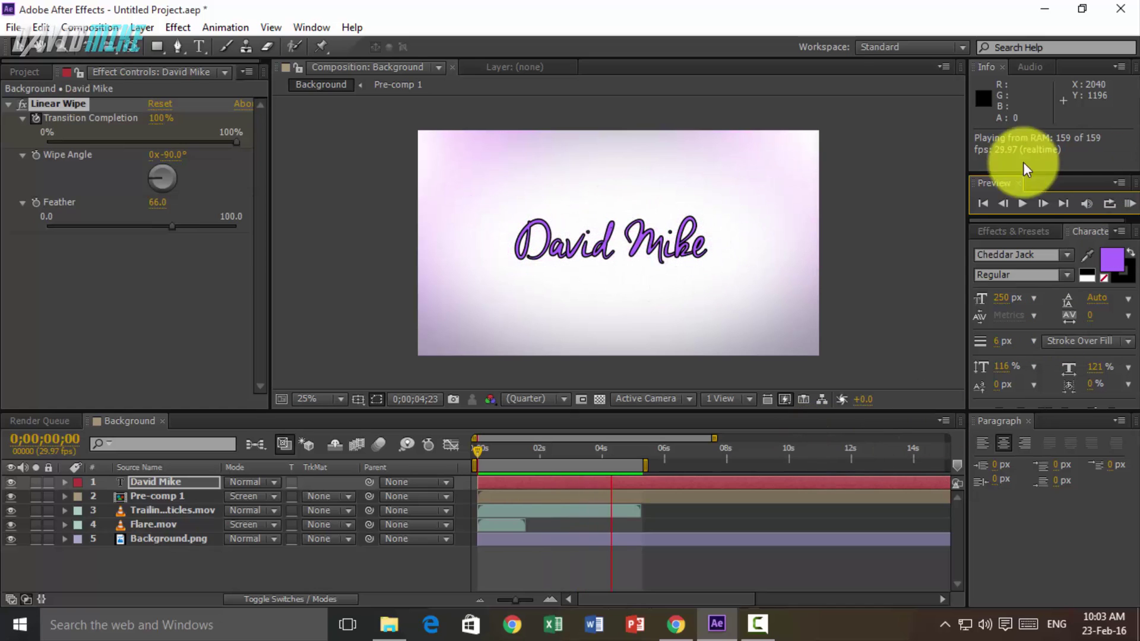
left_click(1021, 204)
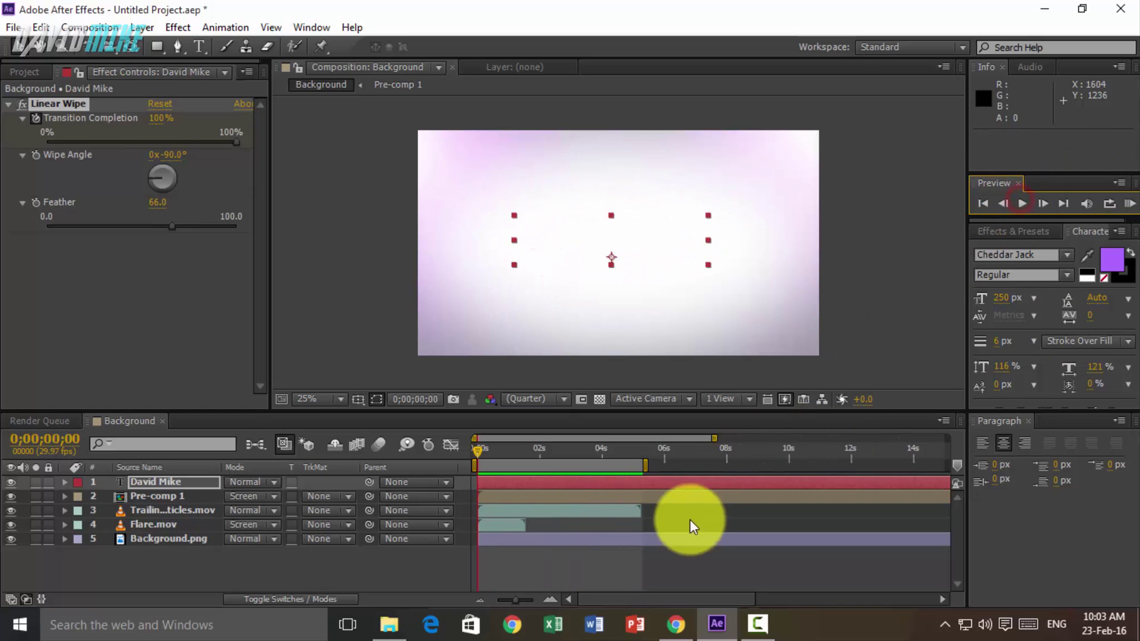
- Preview the intro with the work area extended to 0;00;05;29 and the Flare.mov layer shifted to start at 0;00;03;21
left_click_drag(645, 466, 666, 466)
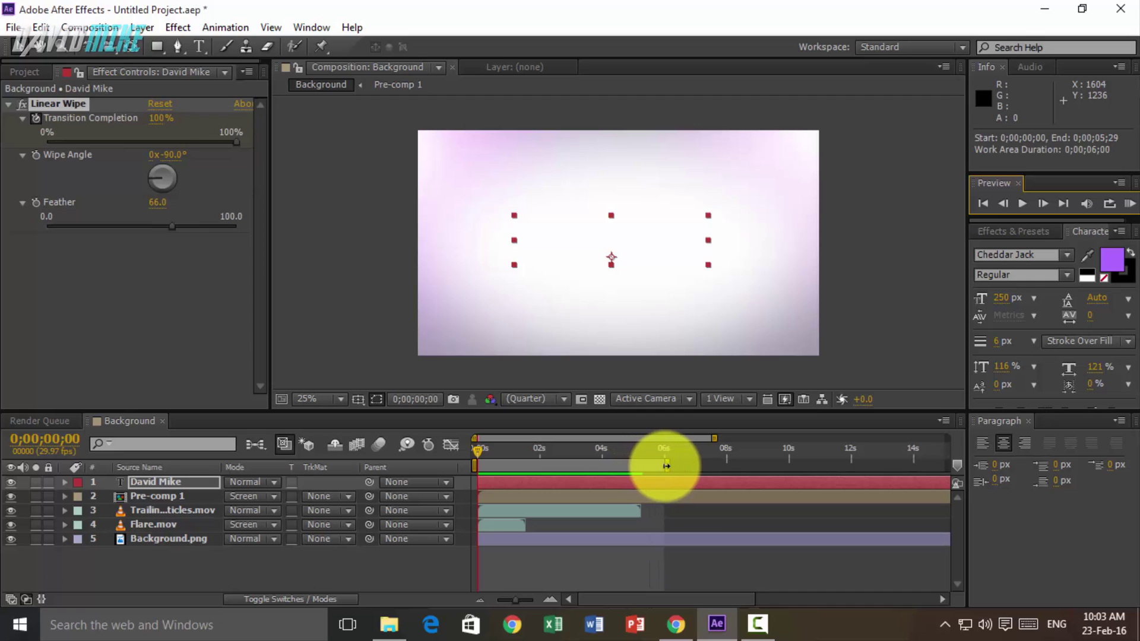
left_click(515, 525)
left_click_drag(514, 525, 625, 522)
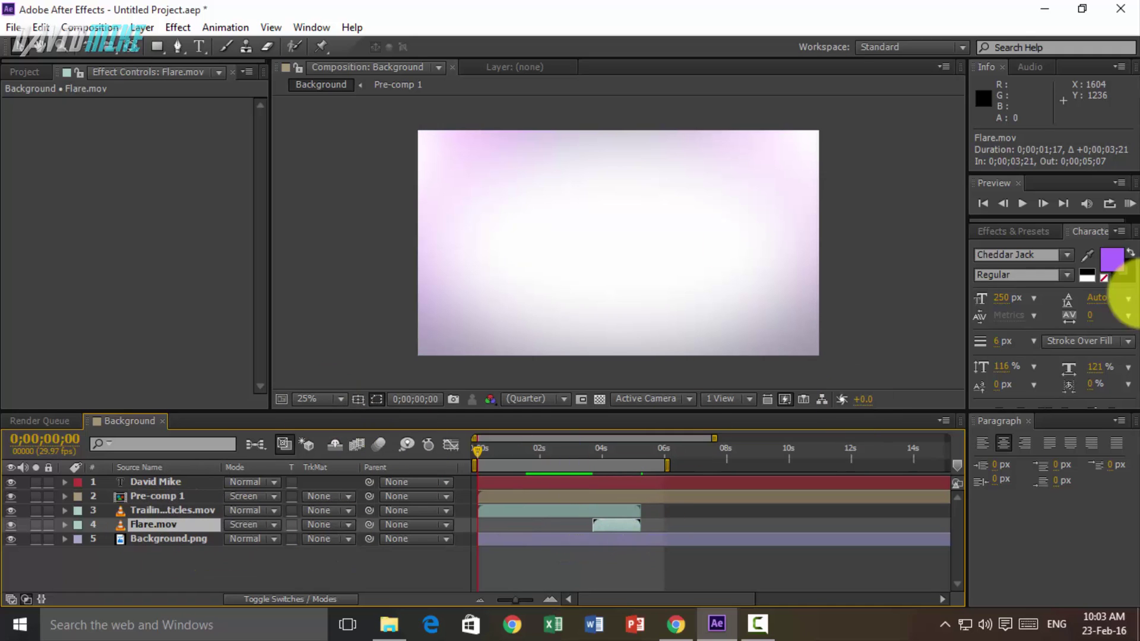
left_click(1130, 206)
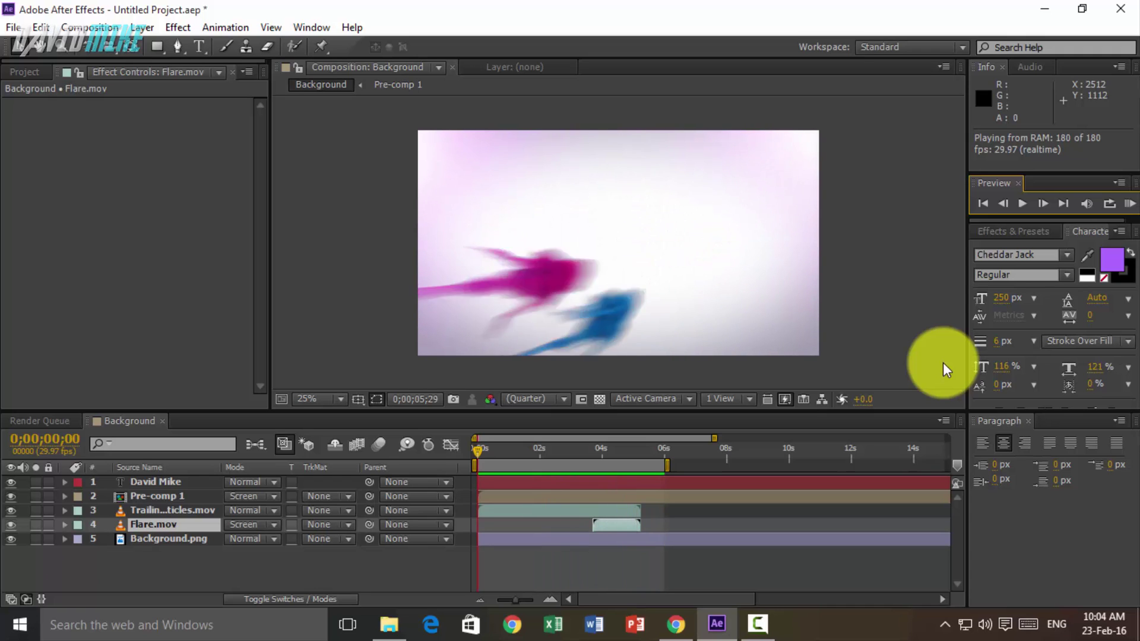
left_click(1024, 203)
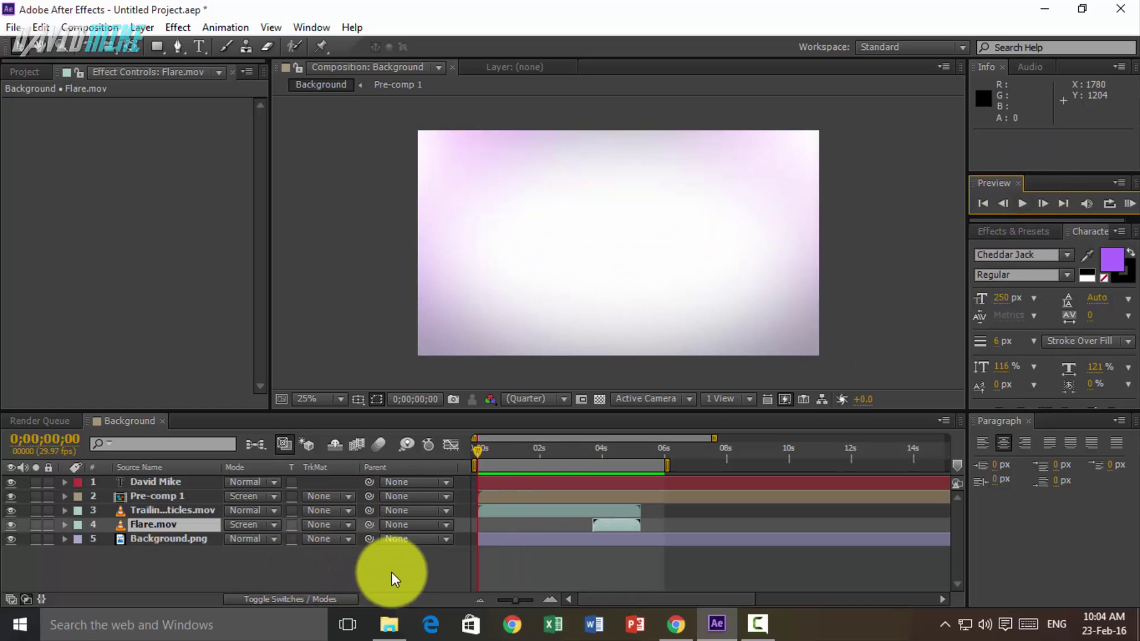
- Move the title layer below Flare.mov, directly above Background.png, and RAM-preview the composition
left_click(159, 479)
left_click_drag(159, 479, 159, 533)
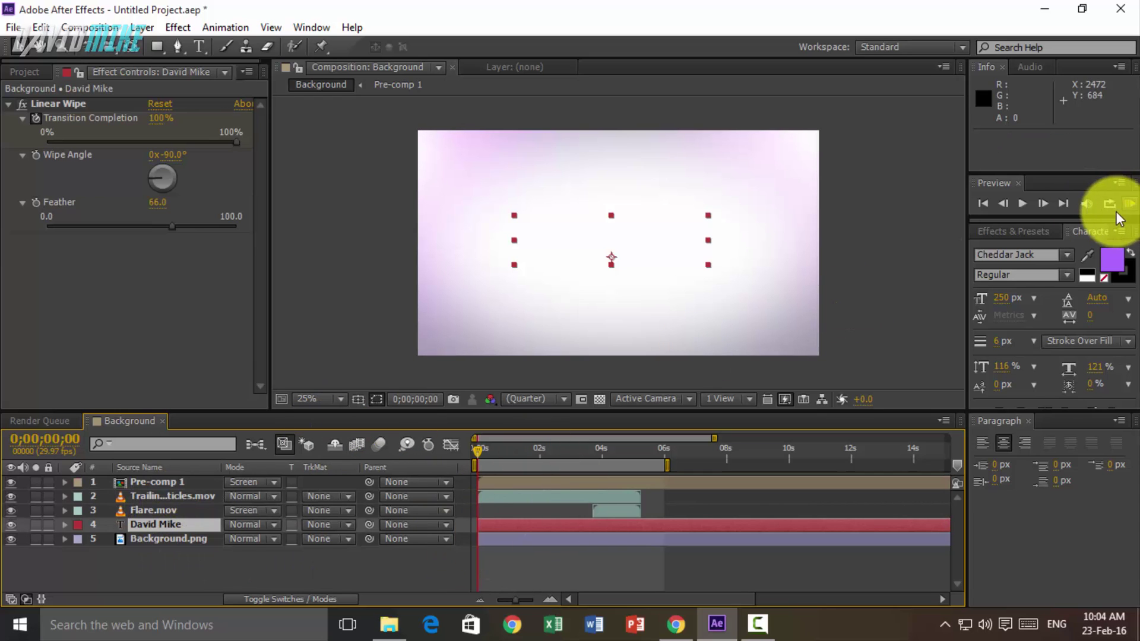
left_click(1133, 207)
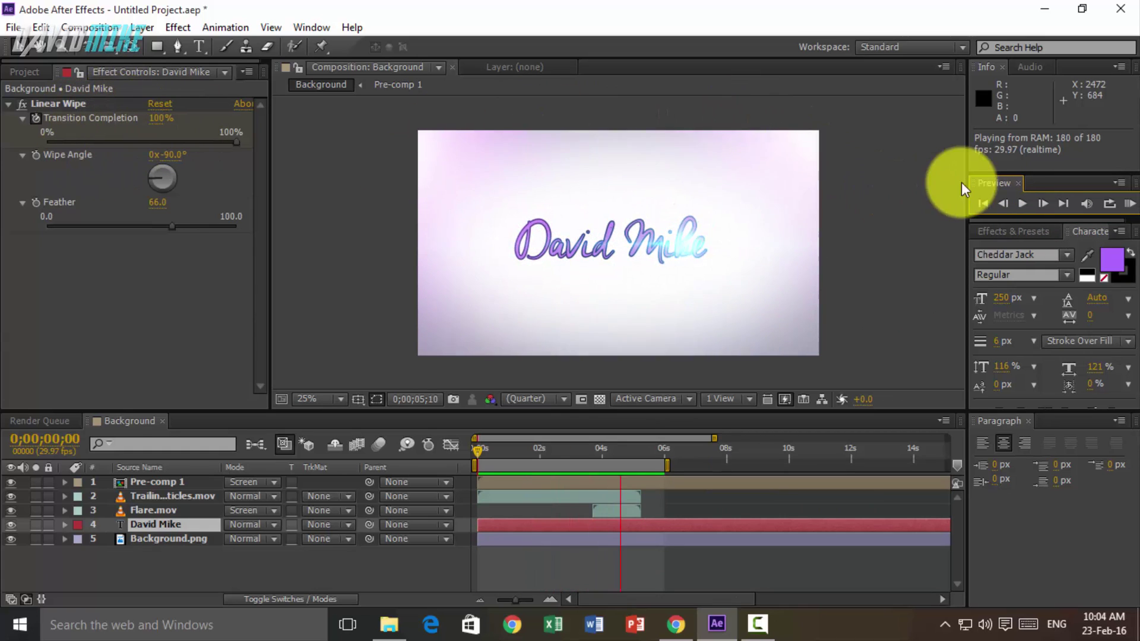
left_click(1019, 204)
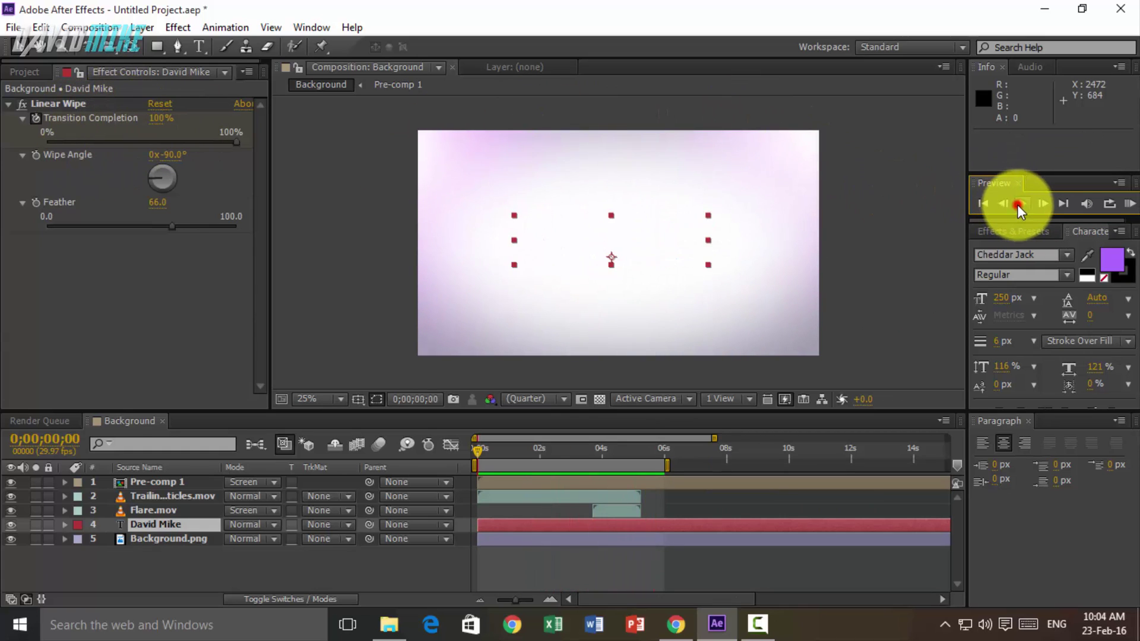
- Render the Background composition through the render queue as an AVI named Simple Text Effect on the desktop
left_click(89, 27)
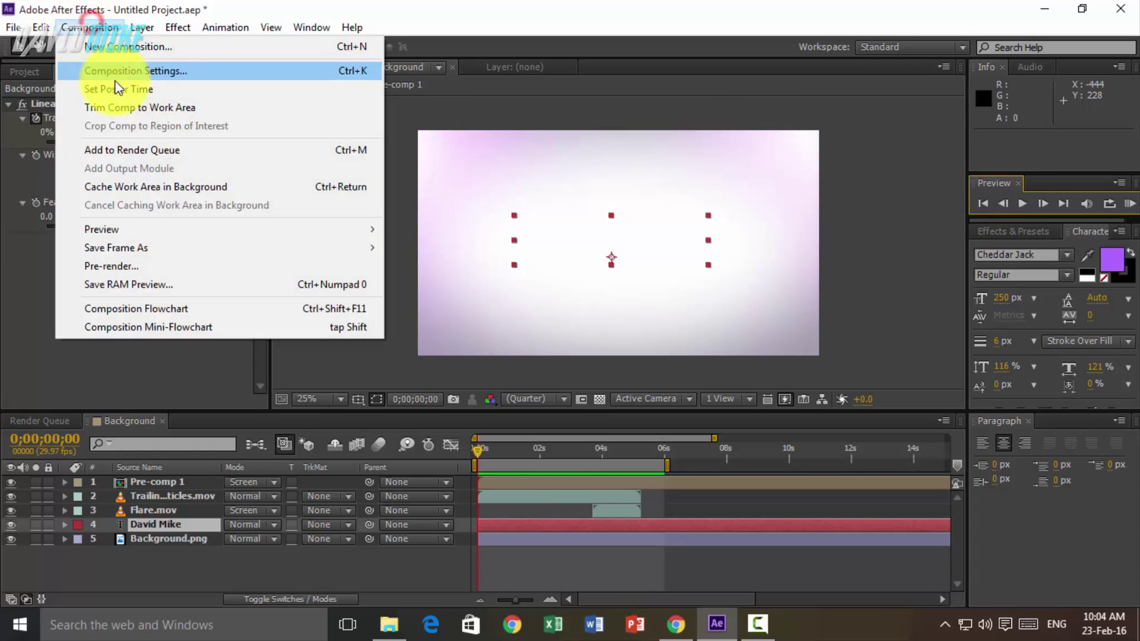
left_click(149, 151)
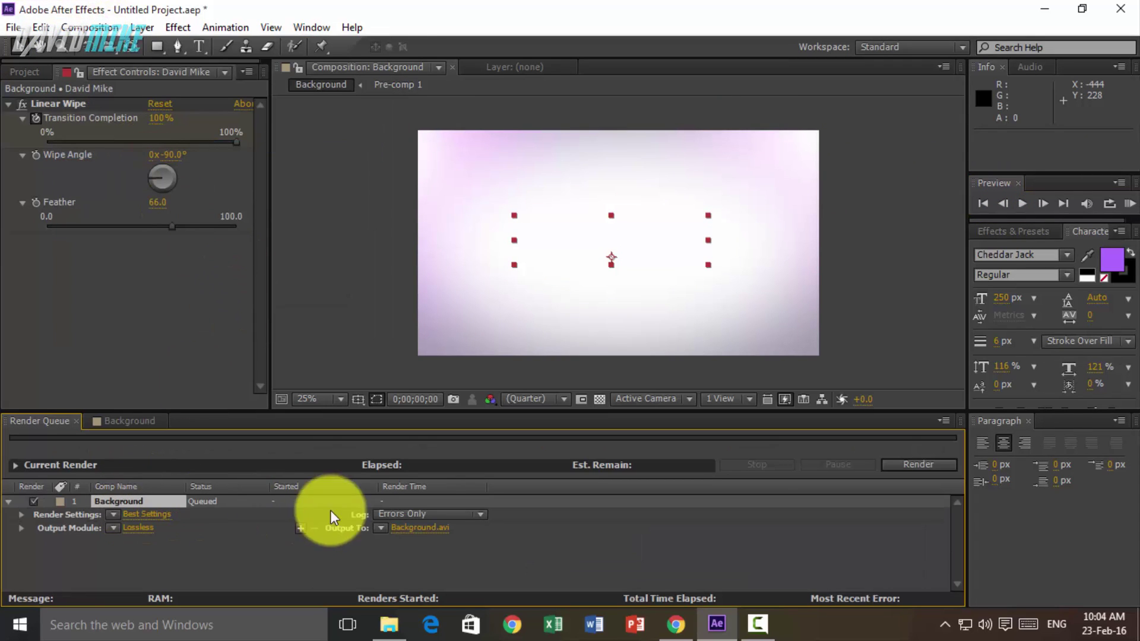
left_click(380, 528)
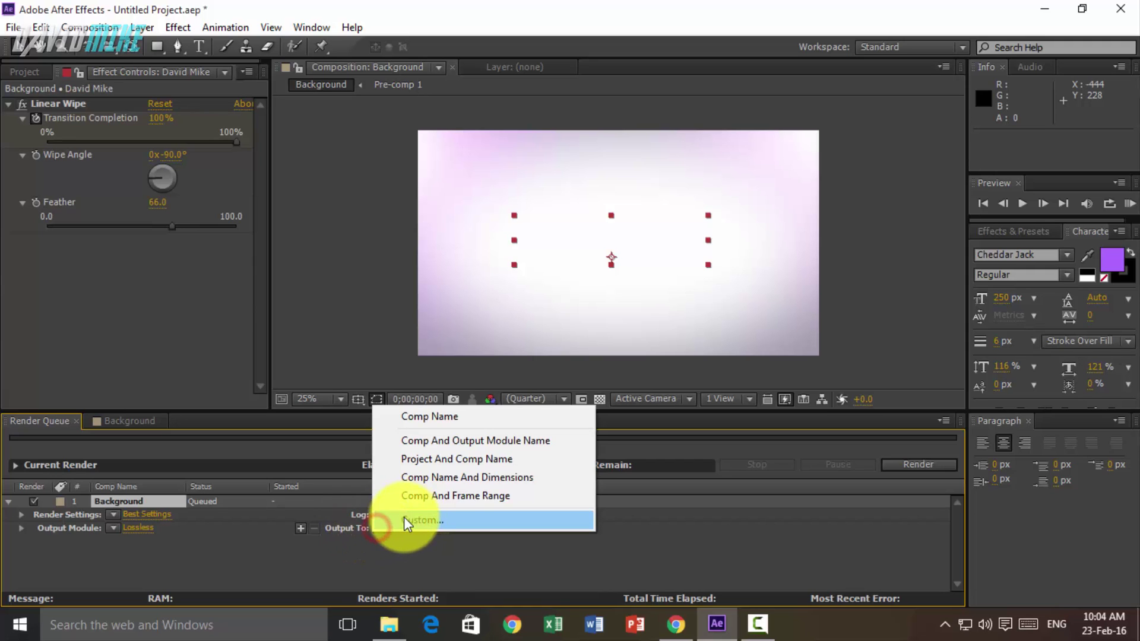
left_click(340, 545)
left_click(411, 530)
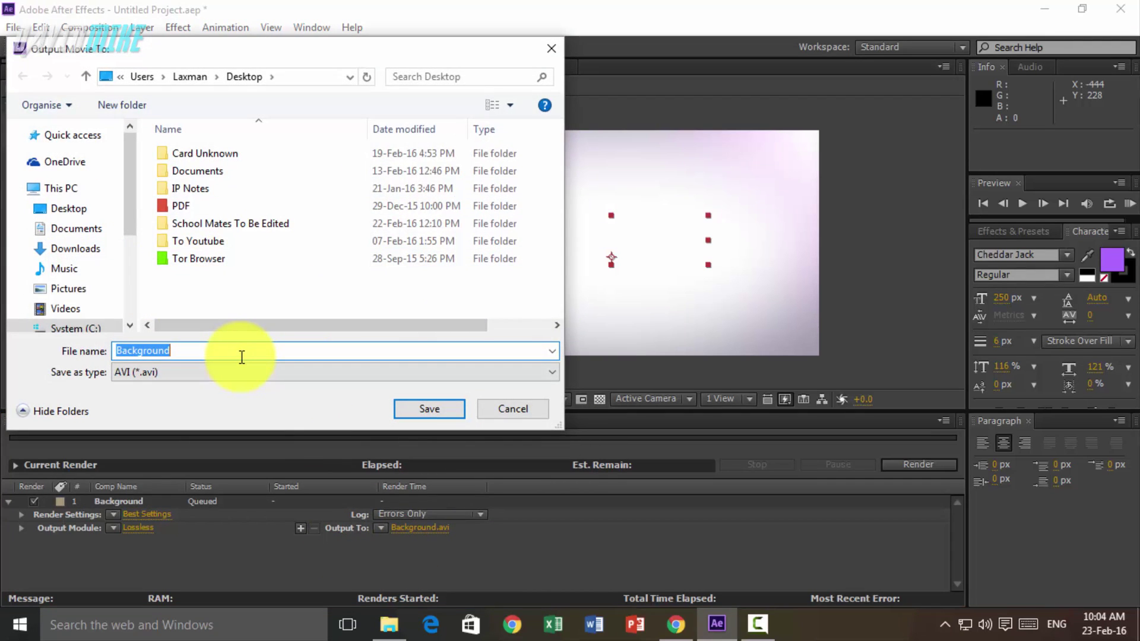
type("My")
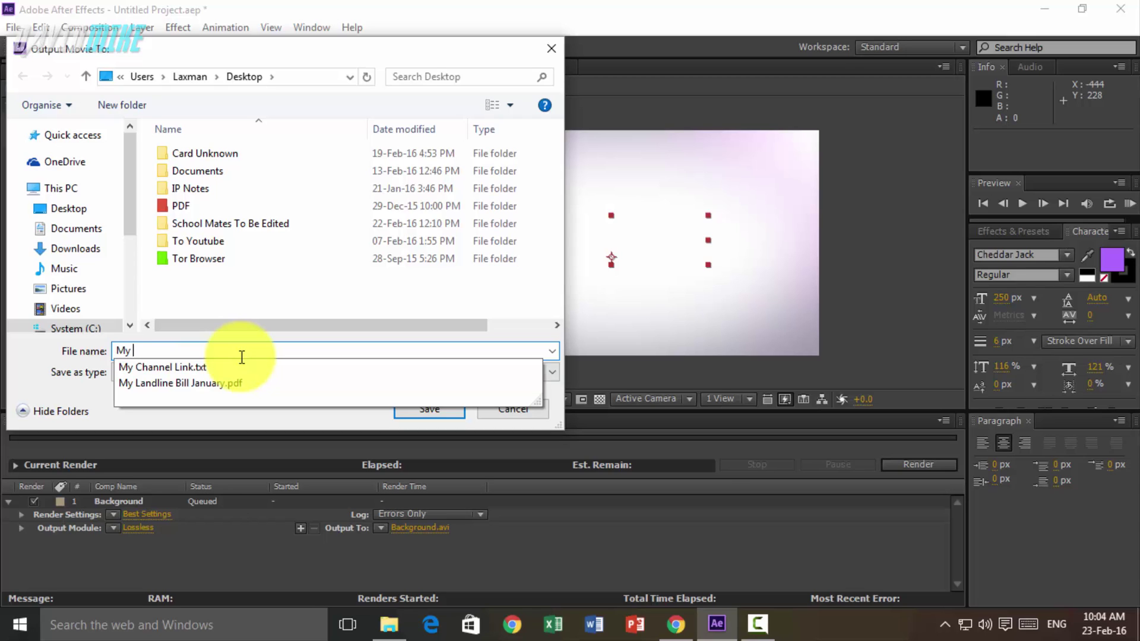
type("Backgroudn")
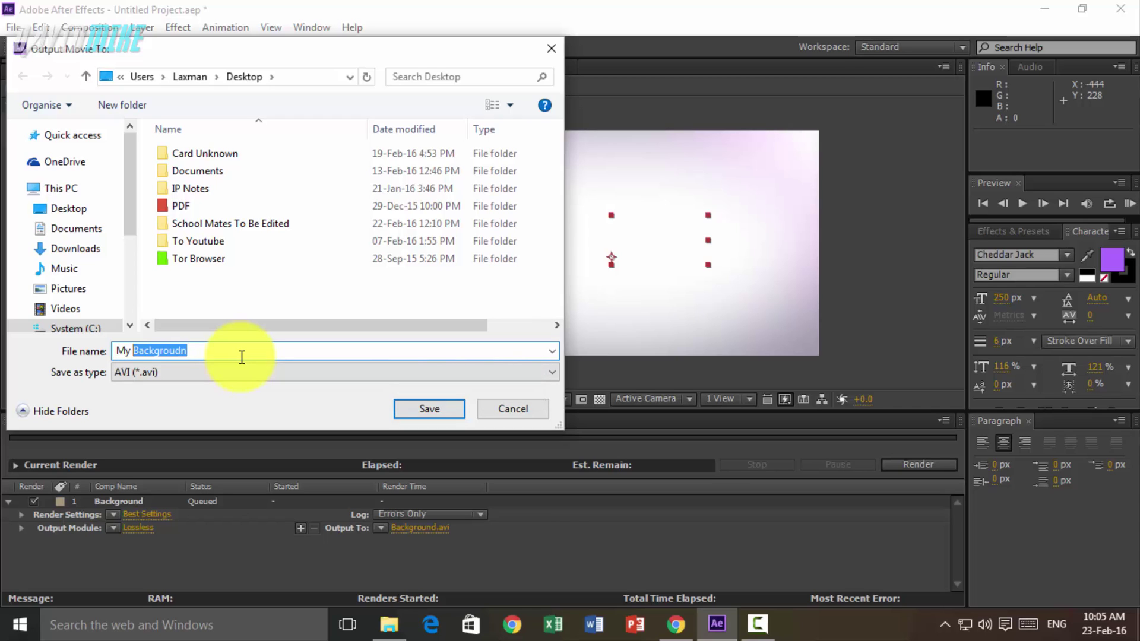
type("Simple Text Effect")
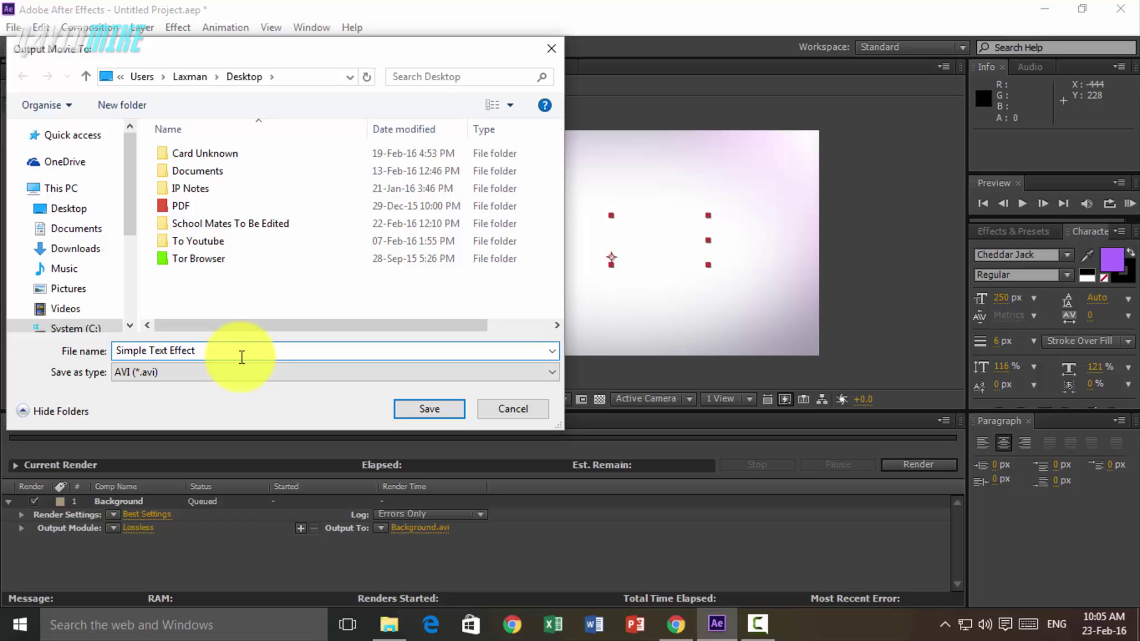
key("Return")
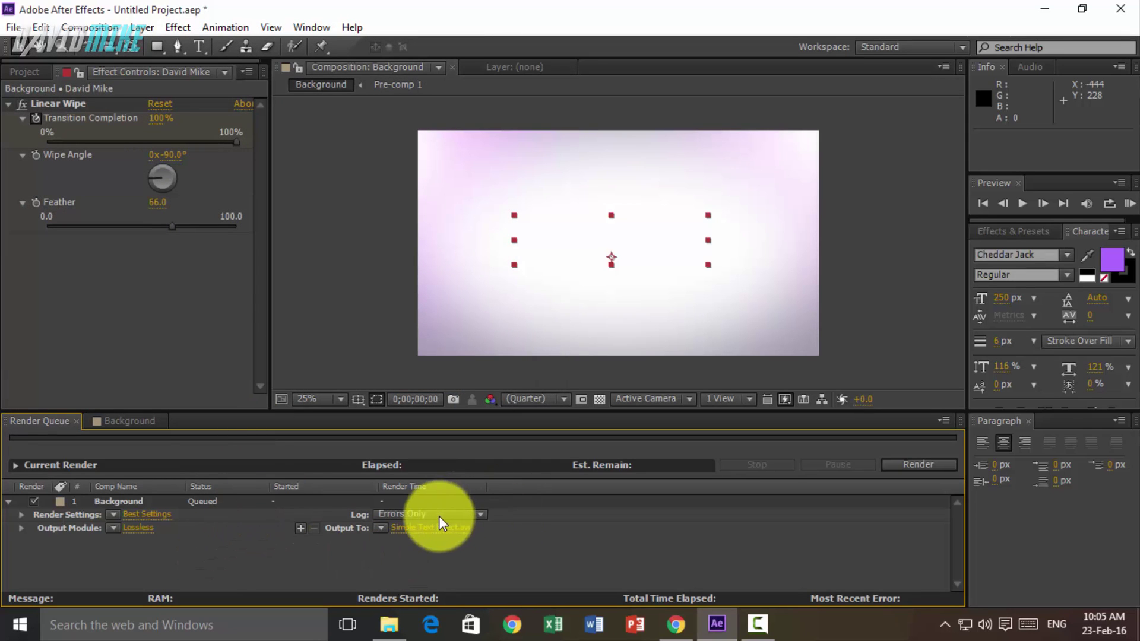
left_click(936, 465)
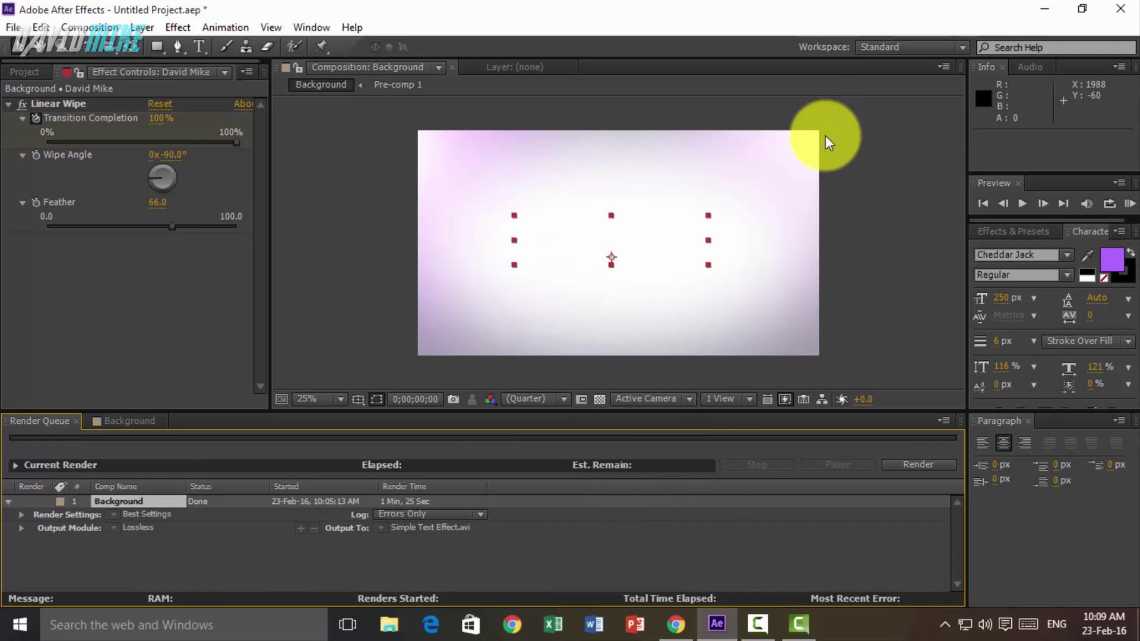
- Minimize After Effects and check the file size of the rendered Simple Text Effect video in its desktop file properties
left_click(1045, 10)
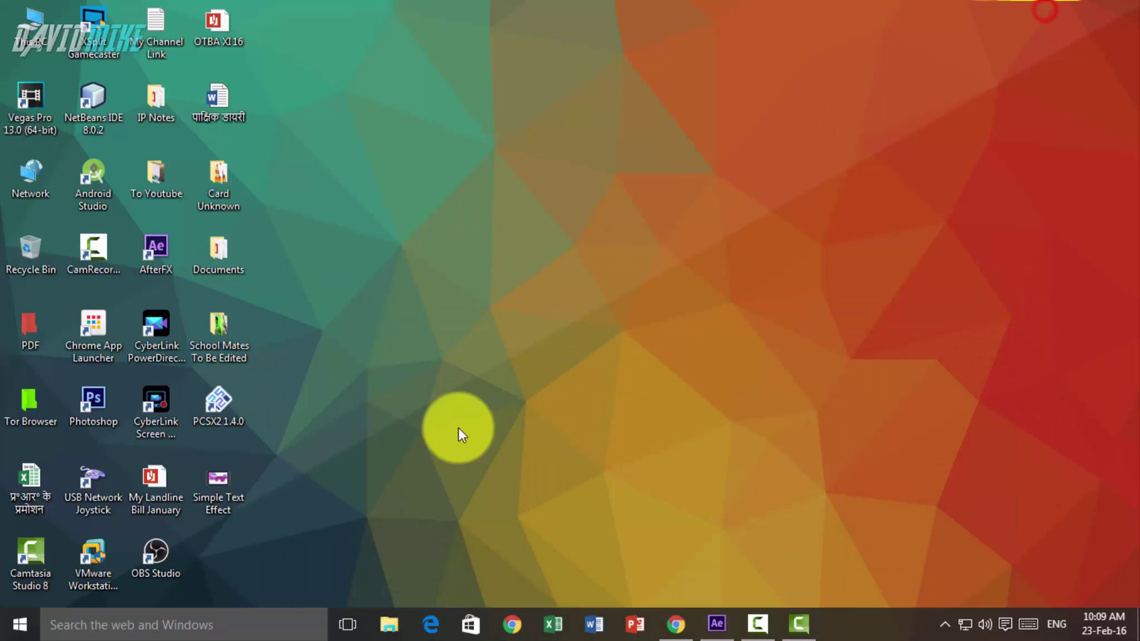
left_click(244, 494)
double_click(243, 494)
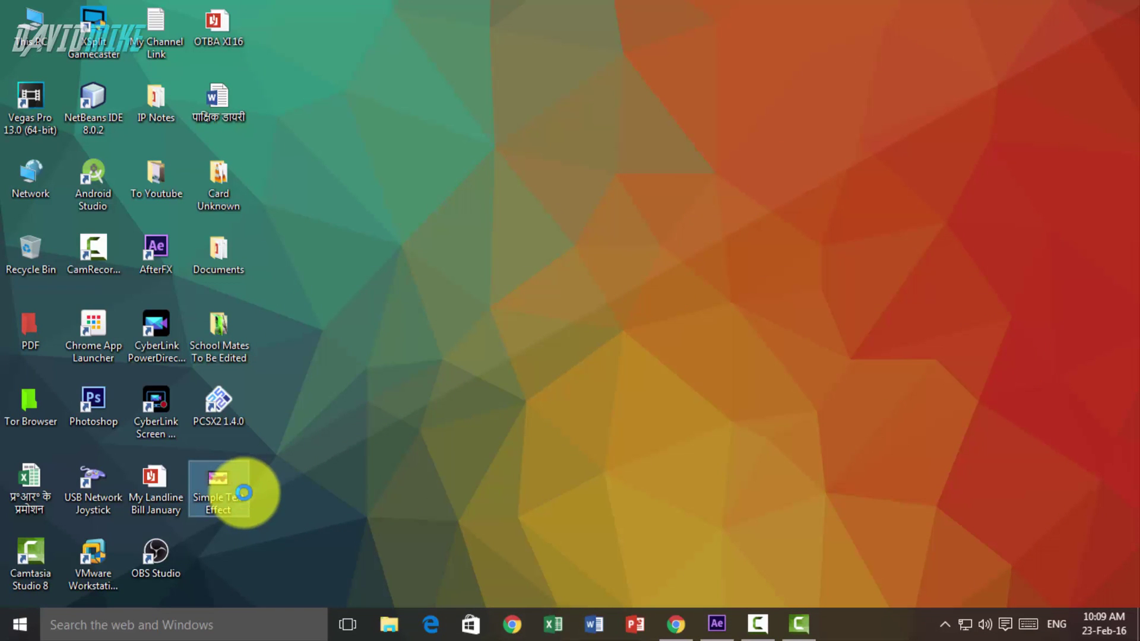
right_click(253, 505)
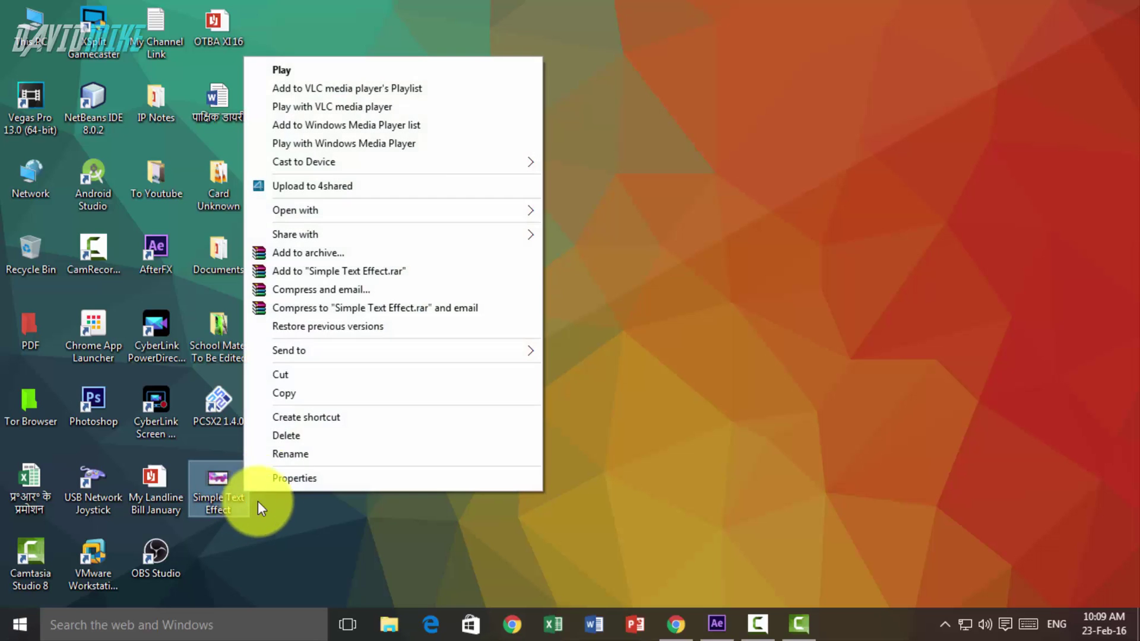
left_click(282, 473)
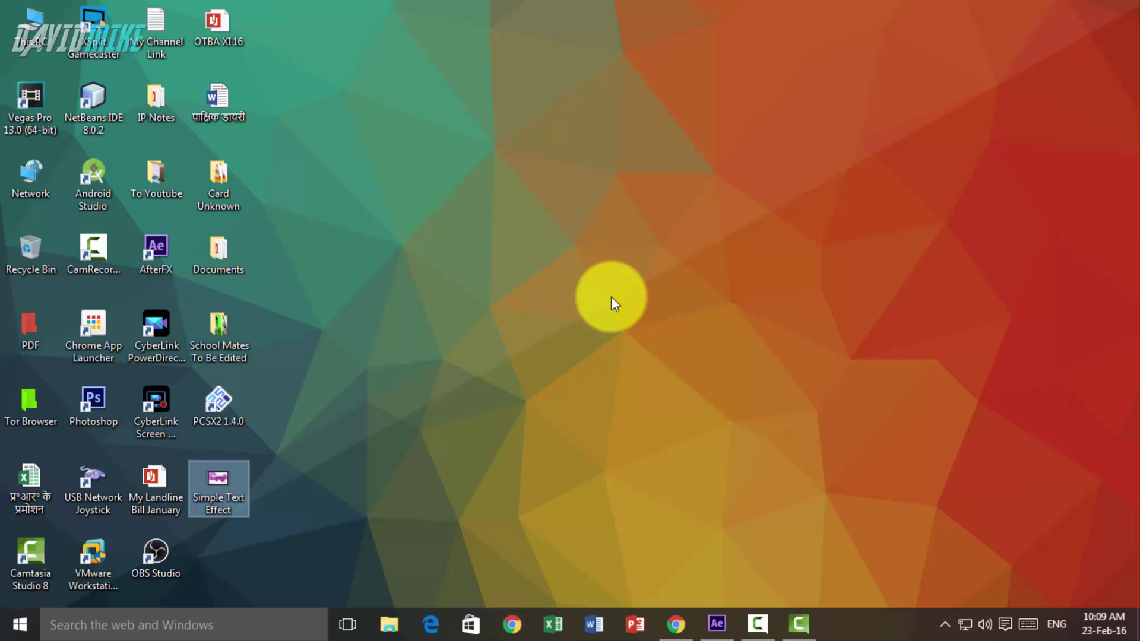
left_click(334, 361)
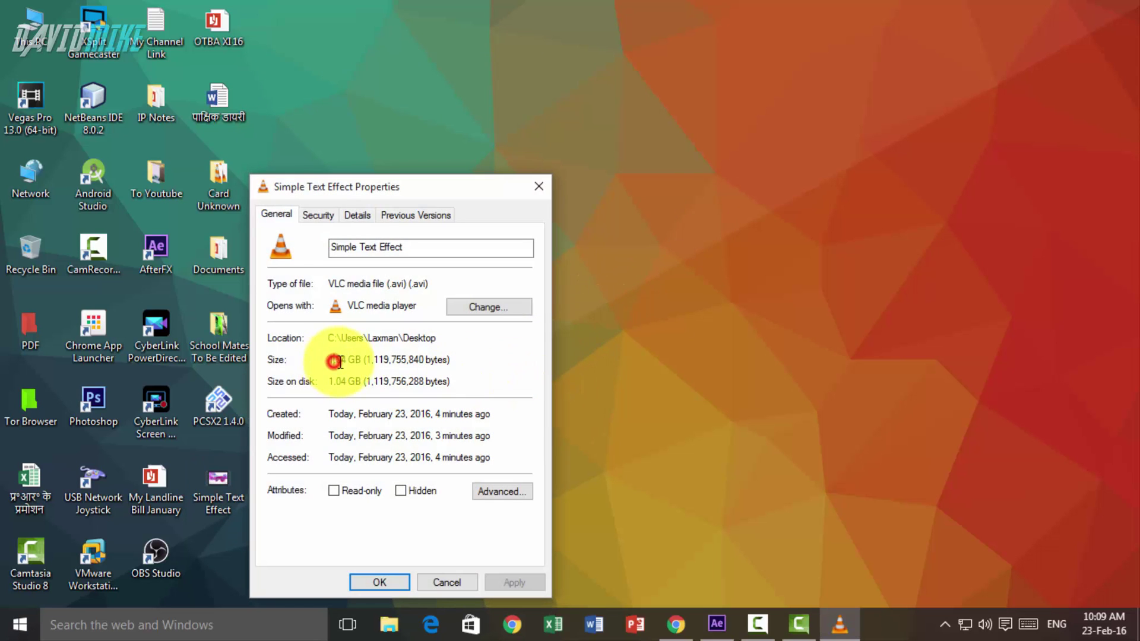
left_click(393, 579)
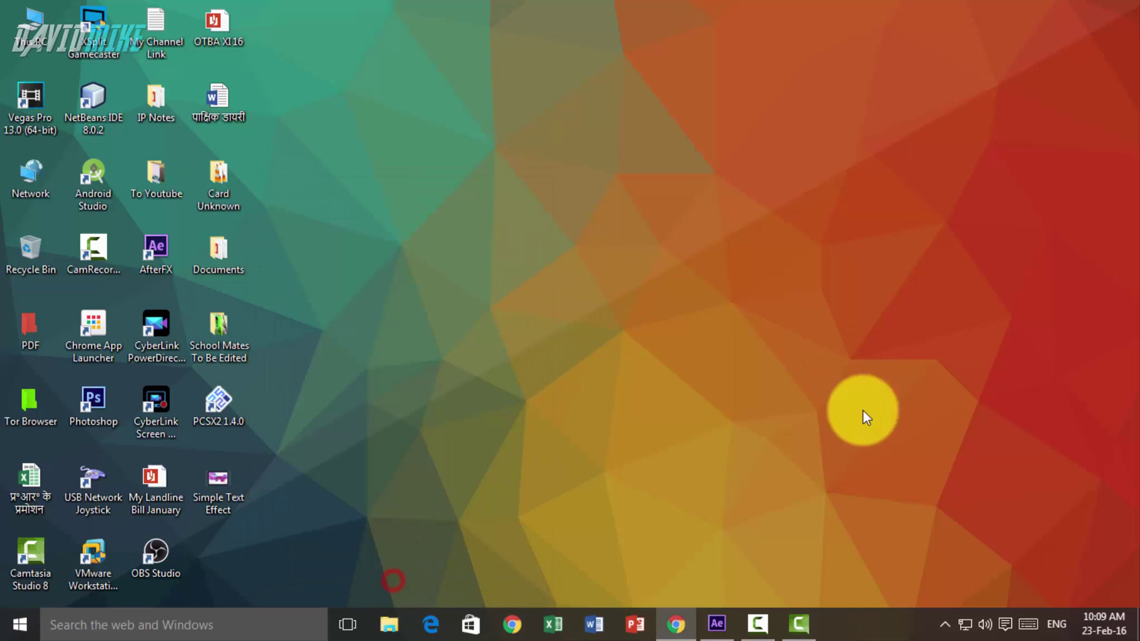
- Switch to Camtasia Studio and import Simple Text Effect.avi from the desktop
left_click(810, 617)
right_click(255, 79)
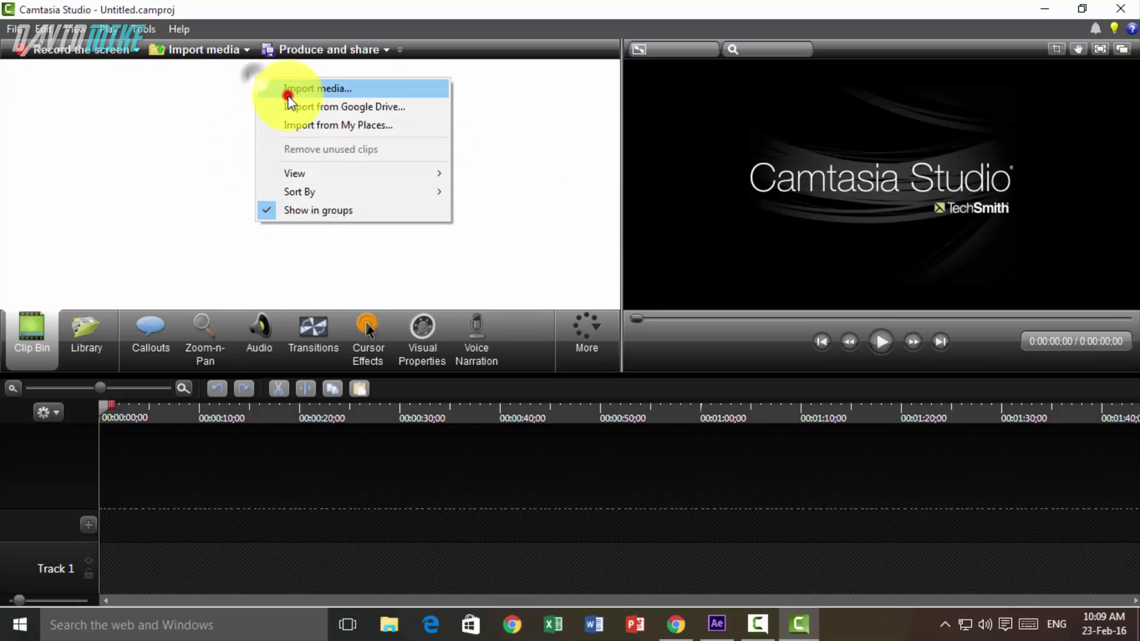
left_click(288, 94)
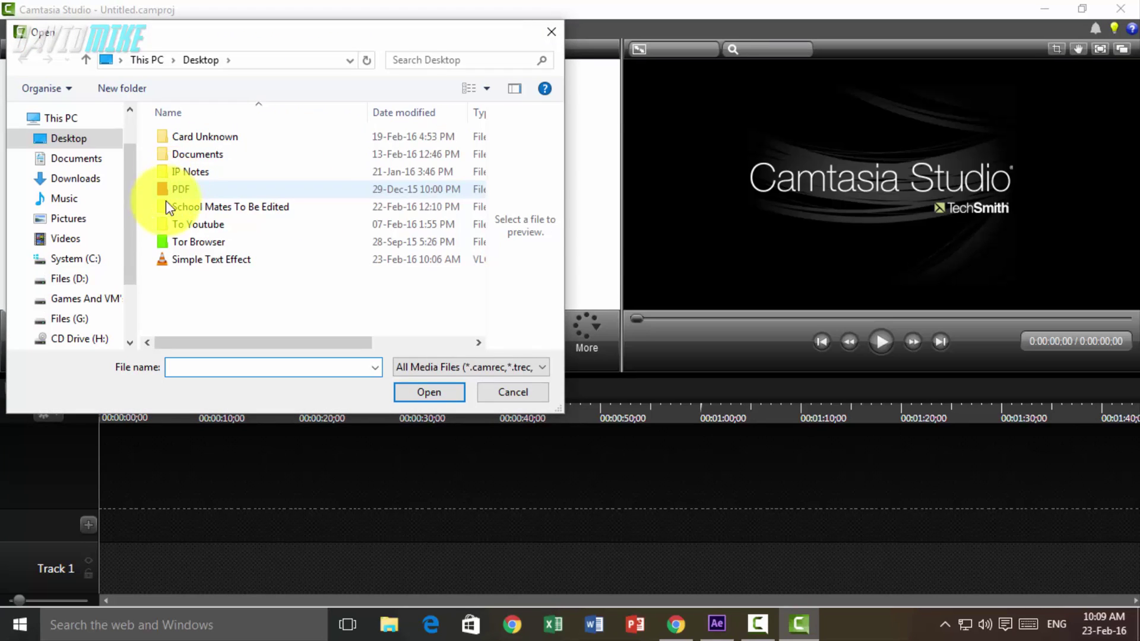
left_click(75, 140)
left_click(220, 260)
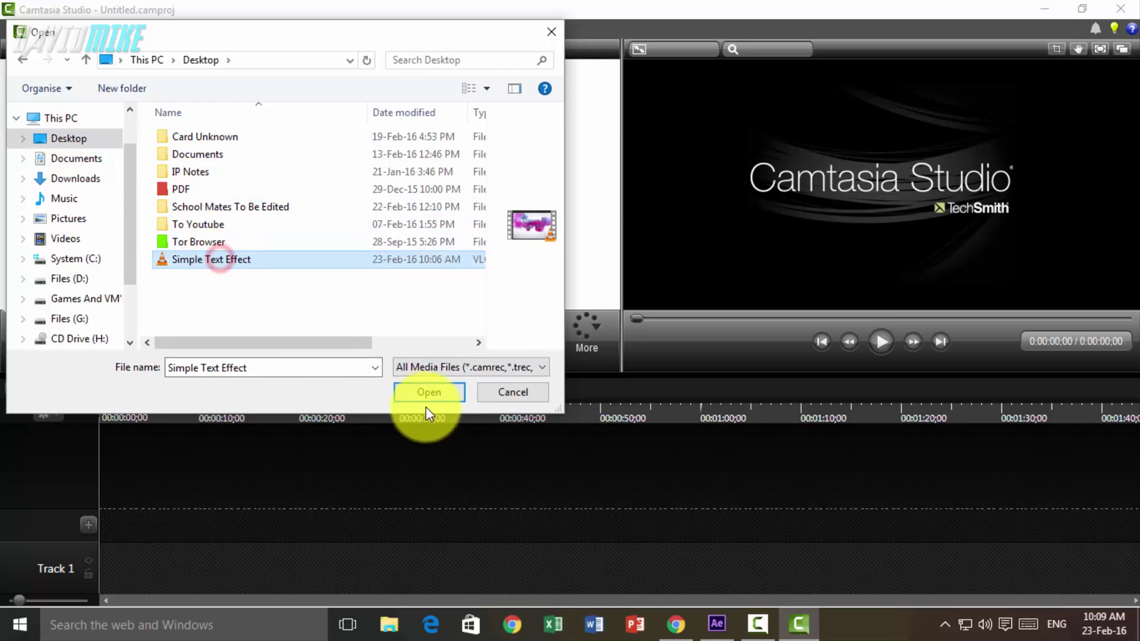
left_click(428, 393)
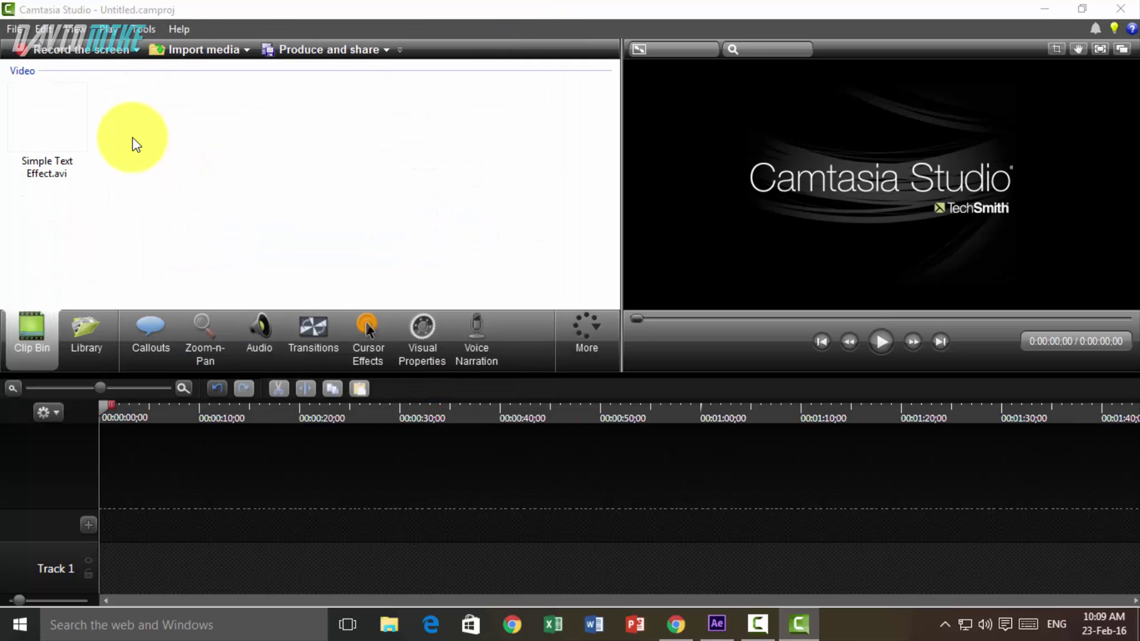
- Add the Simple Text Effect.avi clip to Track 1 and enlarge it to fill the whole canvas
left_click(94, 133)
right_click(61, 128)
left_click(91, 129)
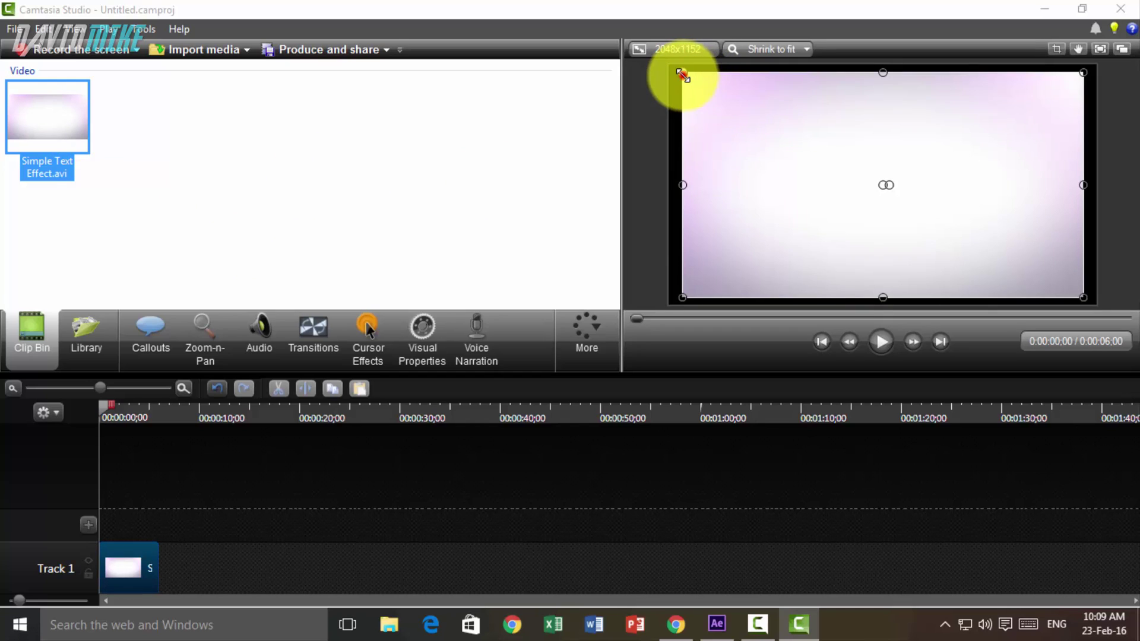
left_click_drag(682, 72, 669, 66)
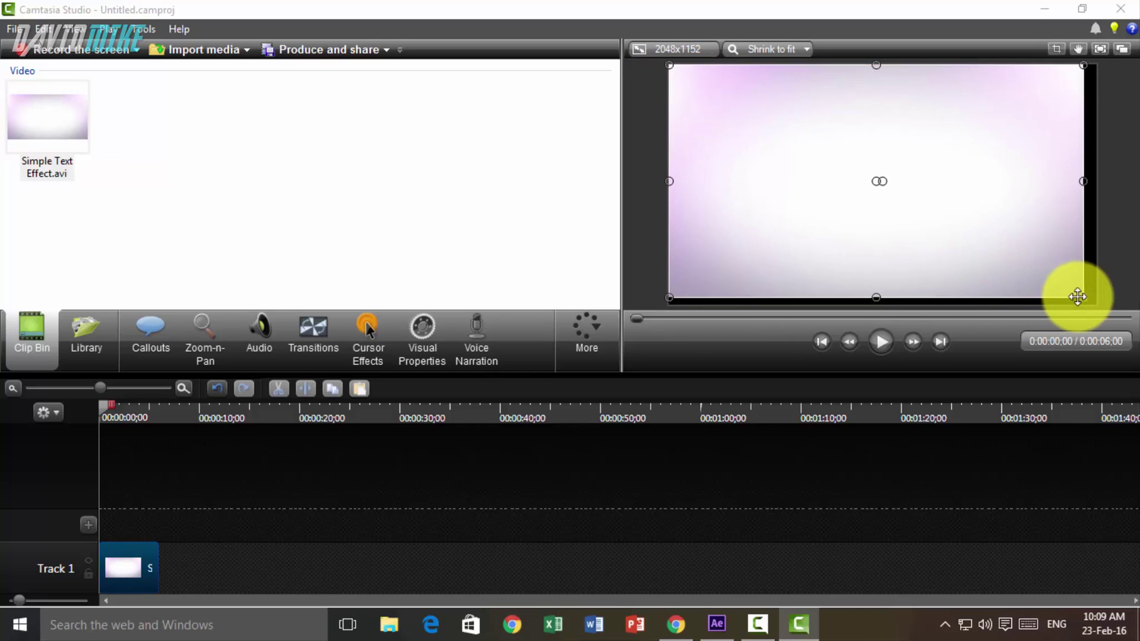
left_click_drag(1083, 297, 1095, 304)
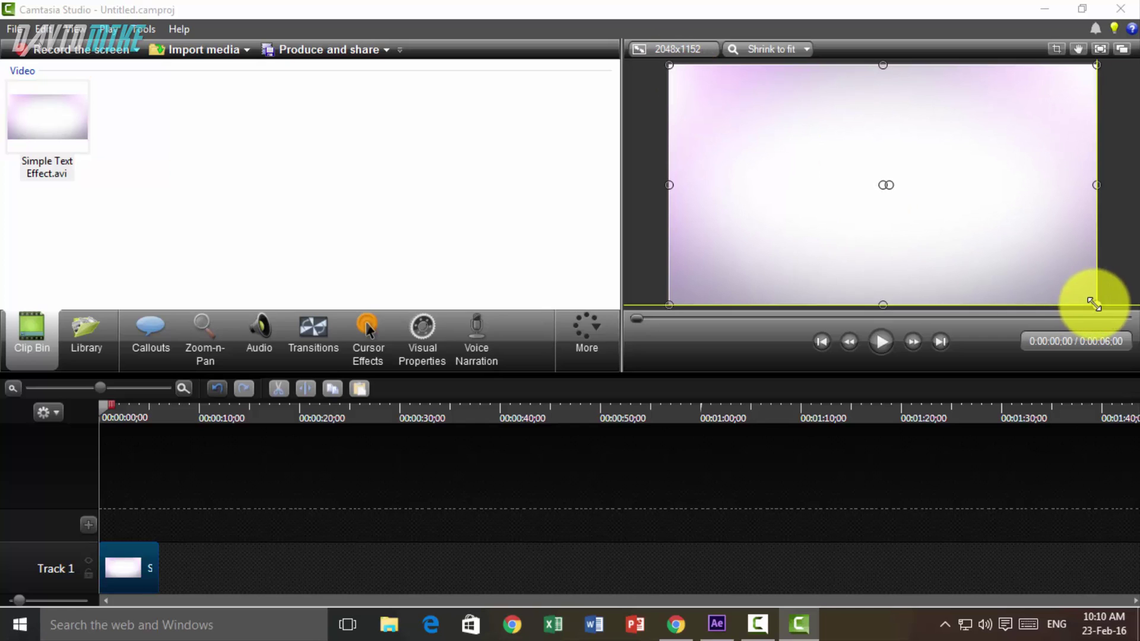
- Set up the video's production with custom production settings in the MP4 - Smart Player format, keeping the default options
left_click(348, 52)
left_click(643, 170)
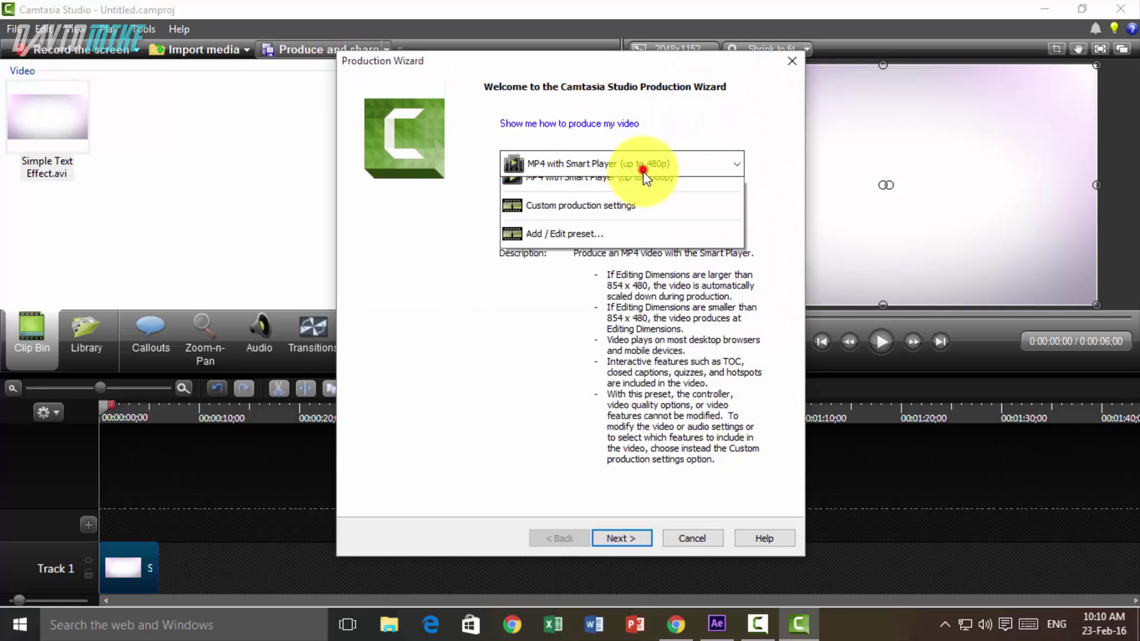
left_click(559, 500)
left_click(625, 539)
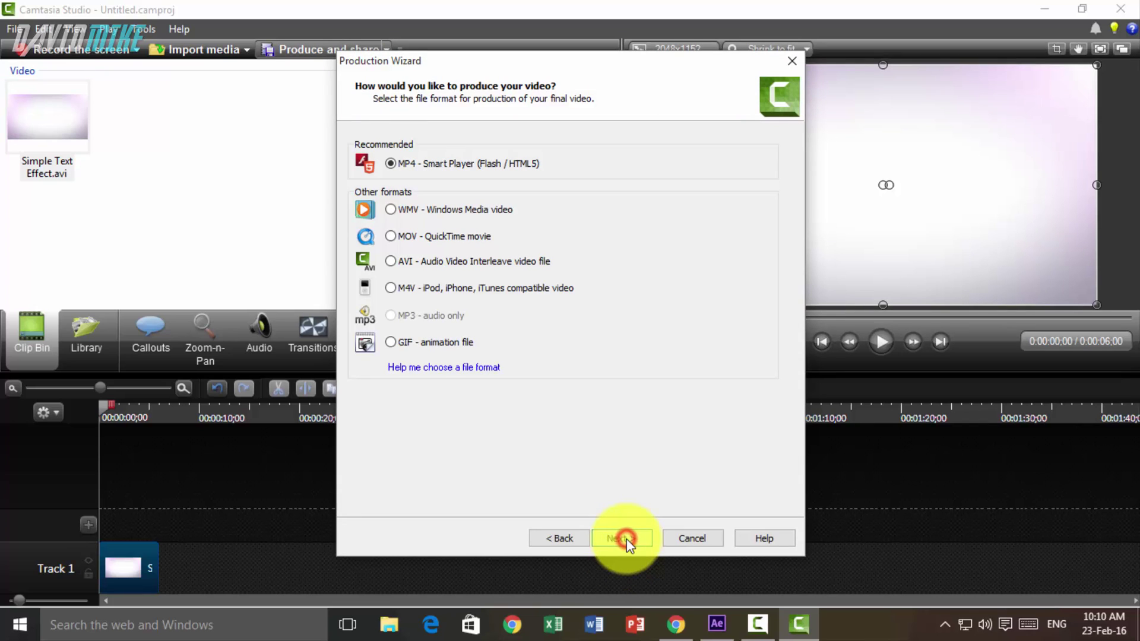
left_click(632, 539)
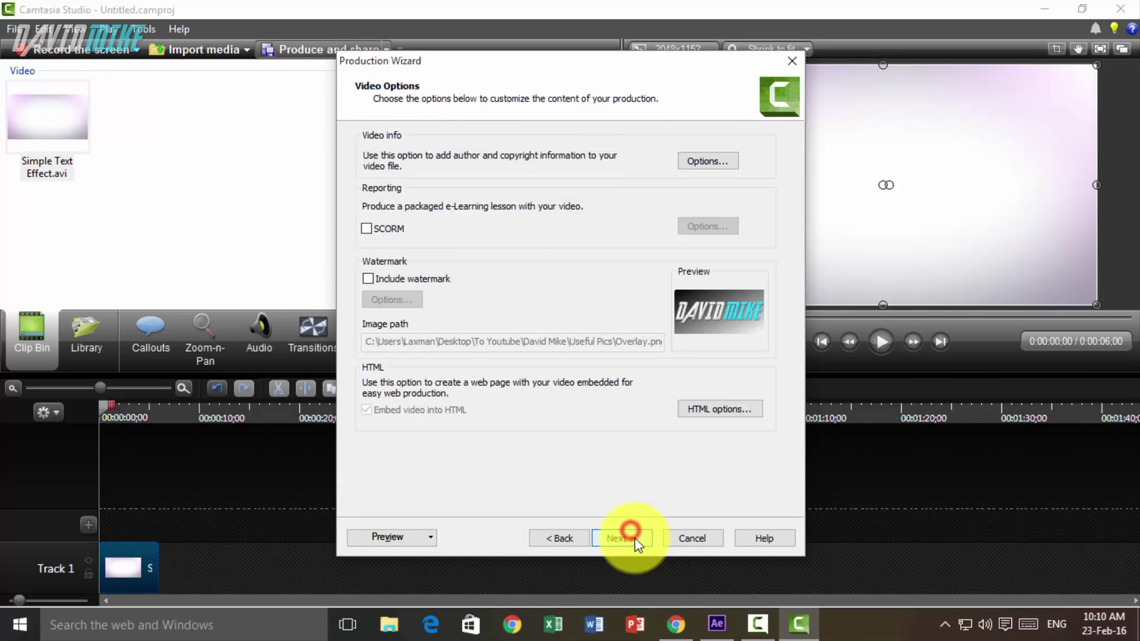
left_click(622, 539)
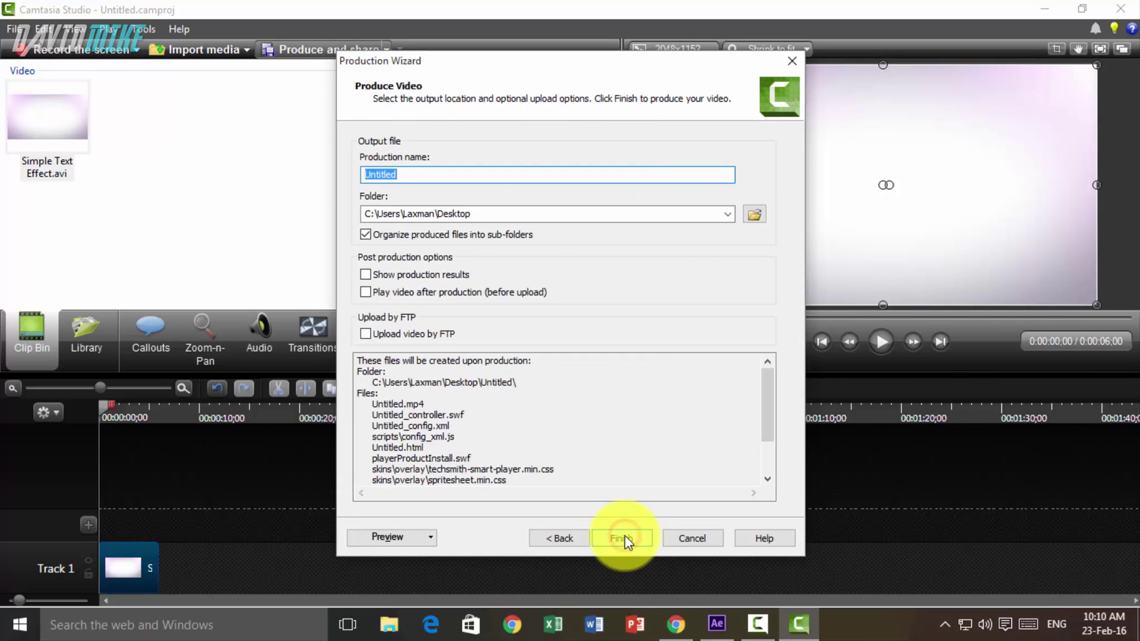
- Name the production Simple Text Effect and produce the video to the desktop folder
type("Sim")
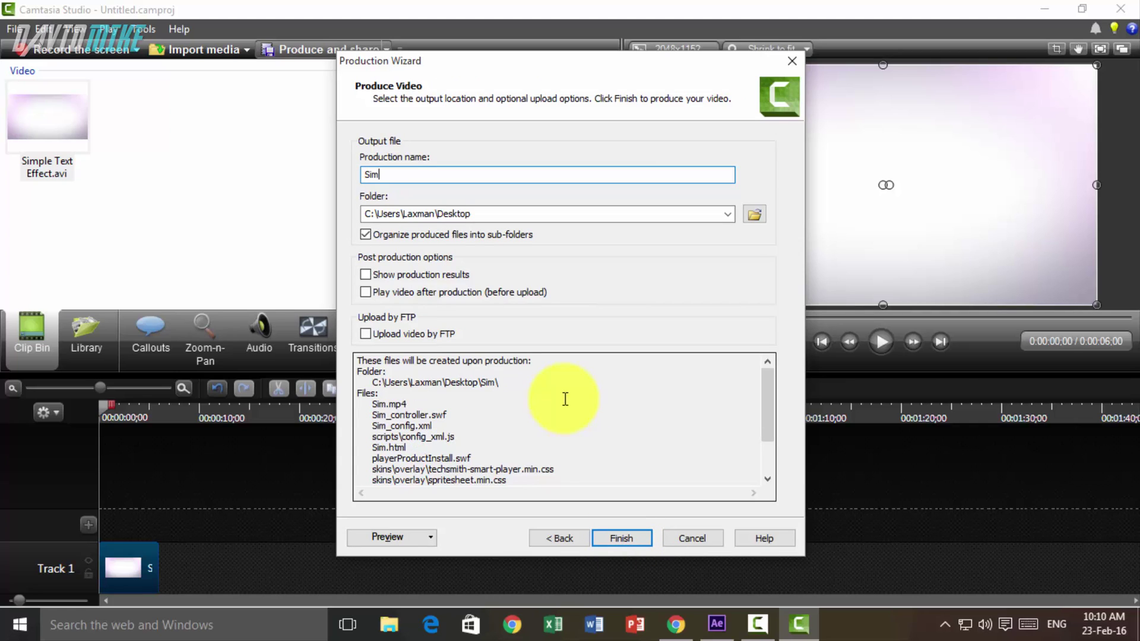
type("ple Text Effec")
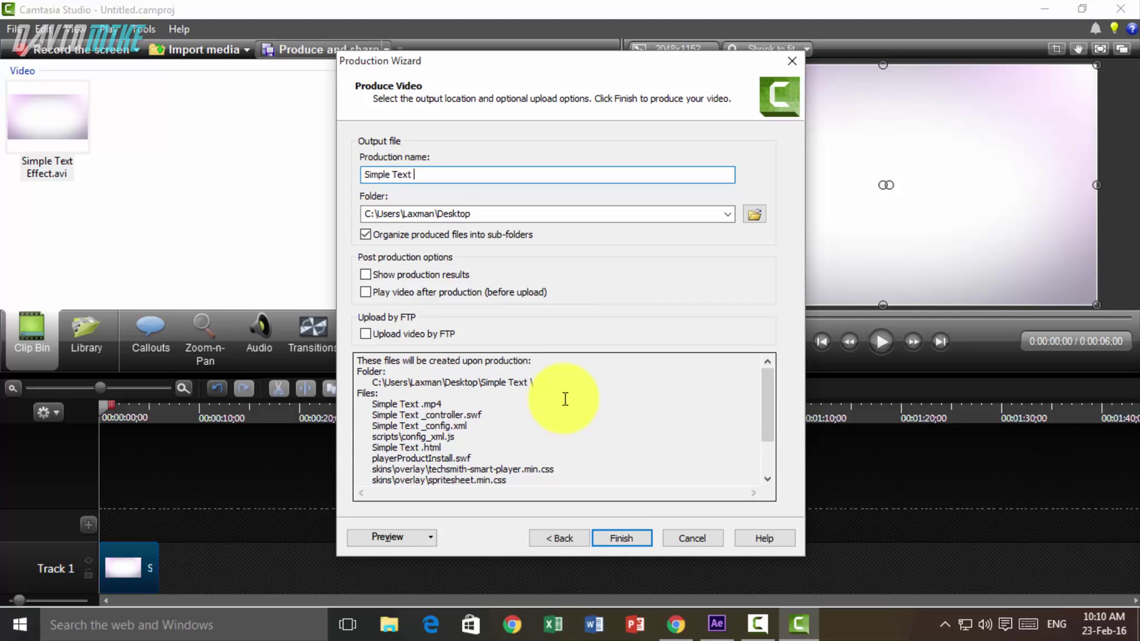
type("t")
key("Return")
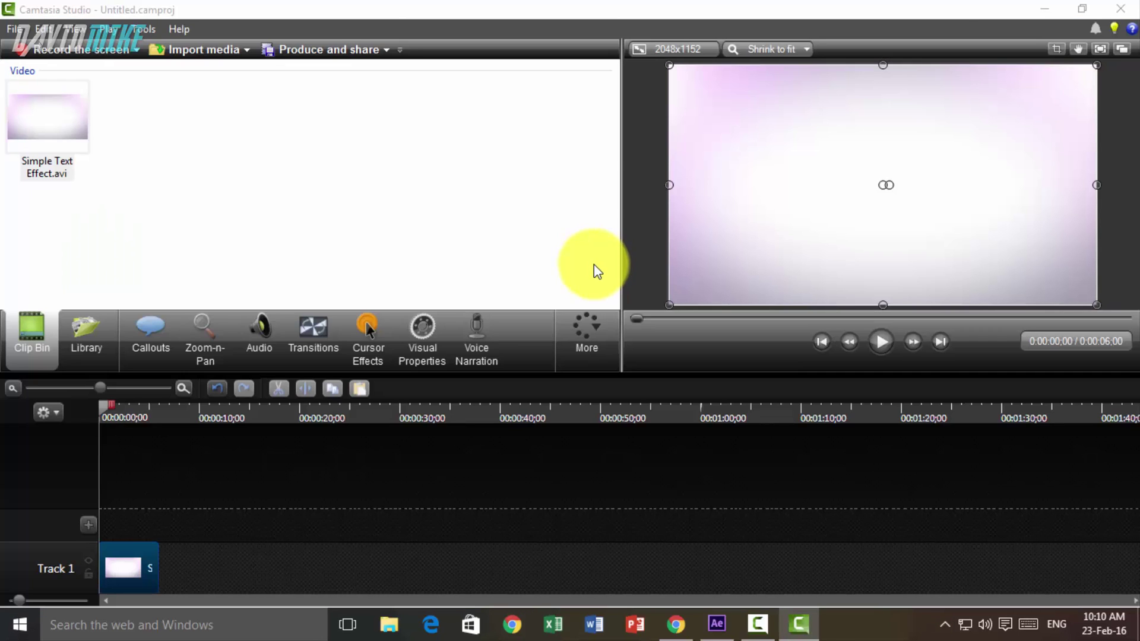
- Close Camtasia Studio and permanently delete the Simple Text Effect AVI file from the desktop
left_click(1120, 8)
left_click(588, 347)
right_click(274, 355)
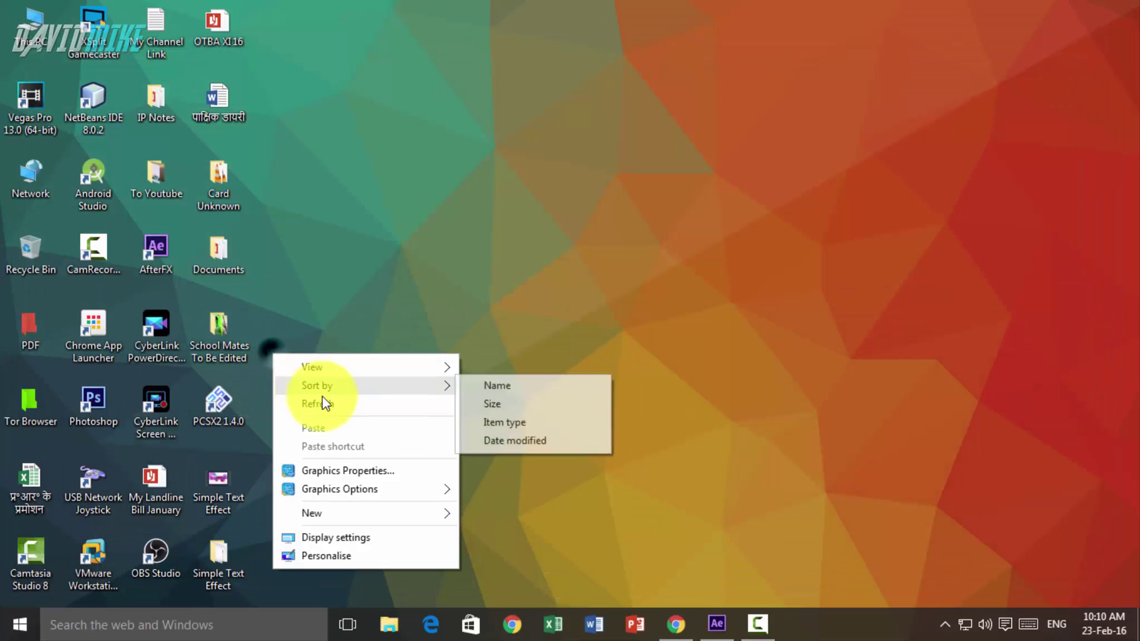
left_click(326, 402)
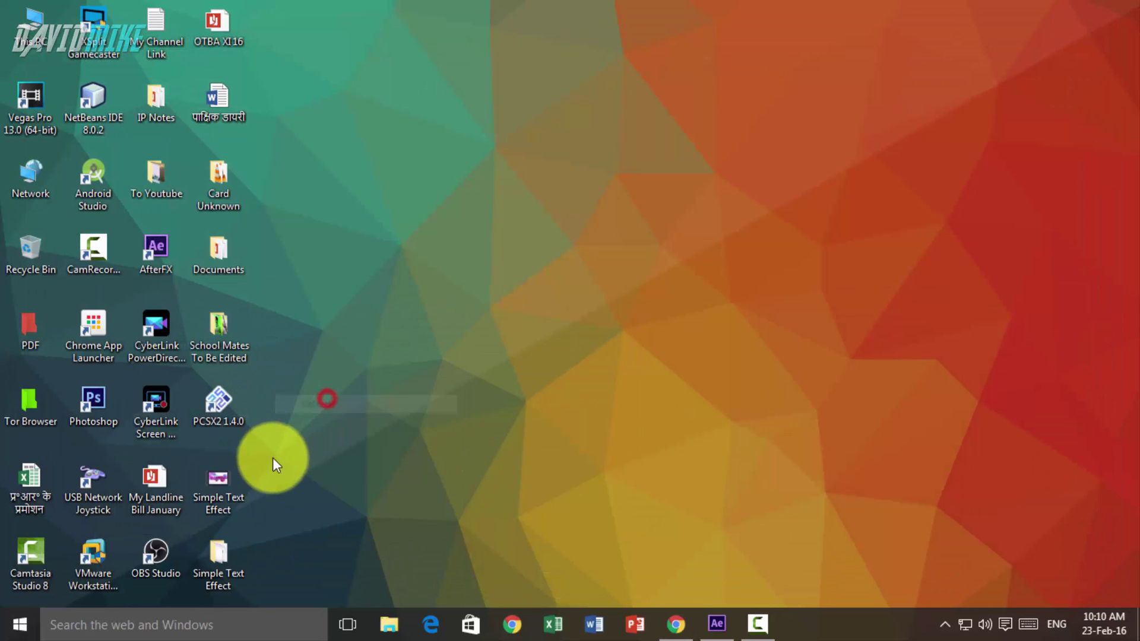
key("shift+Delete")
key("Return")
- Open the Simple Text Effect folder and play the produced MP4 full screen in VLC media player, closing the player at the end
double_click(239, 480)
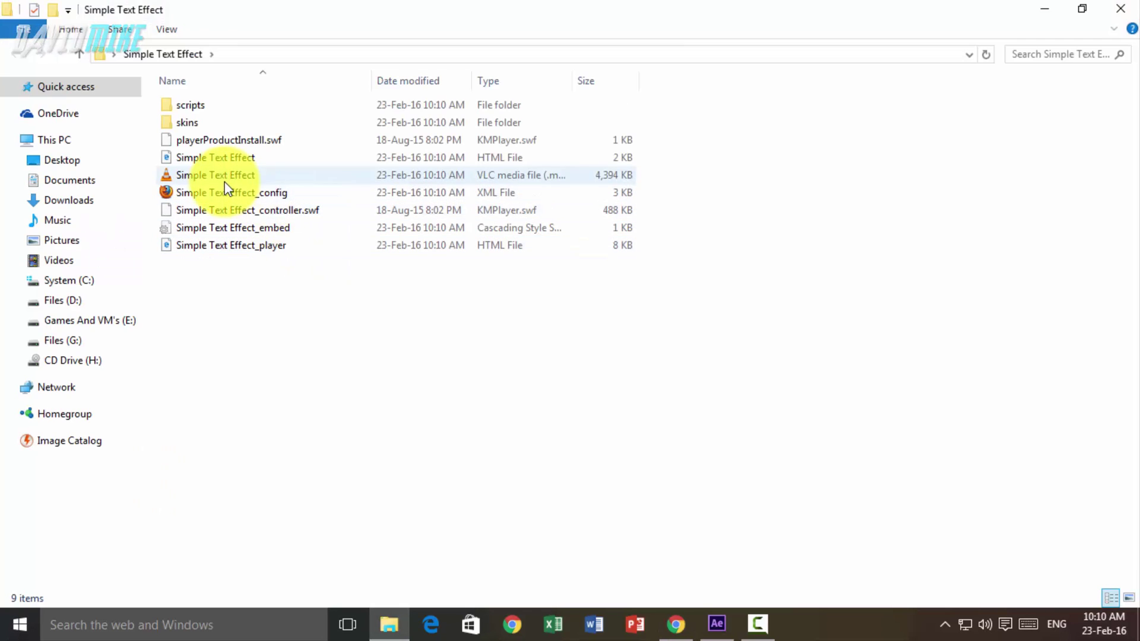
left_click(225, 178)
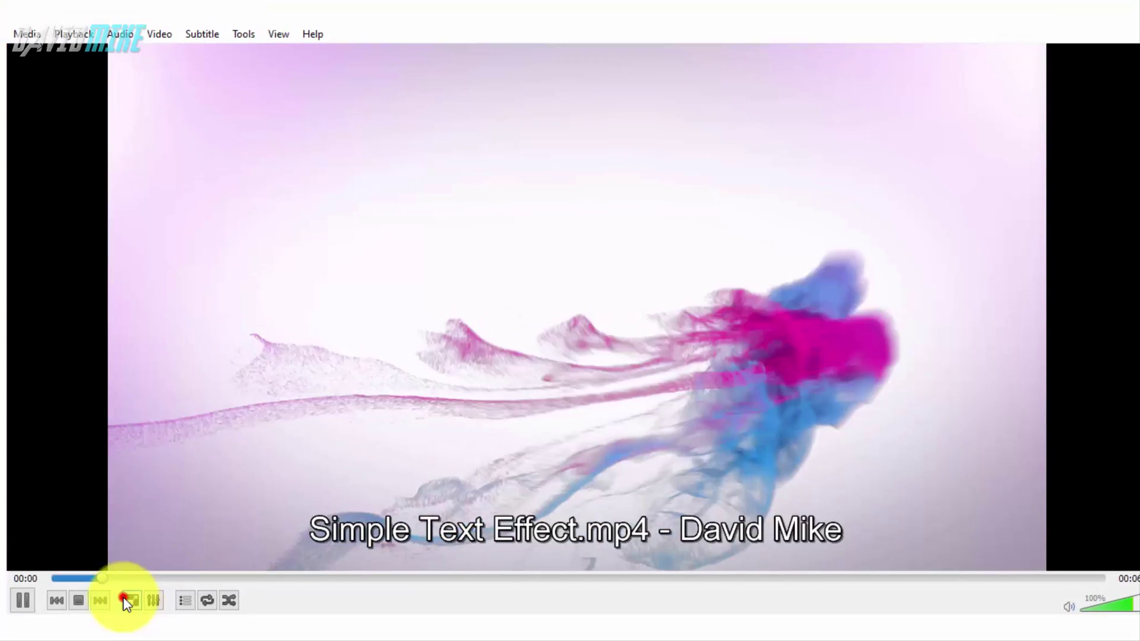
double_click(275, 453)
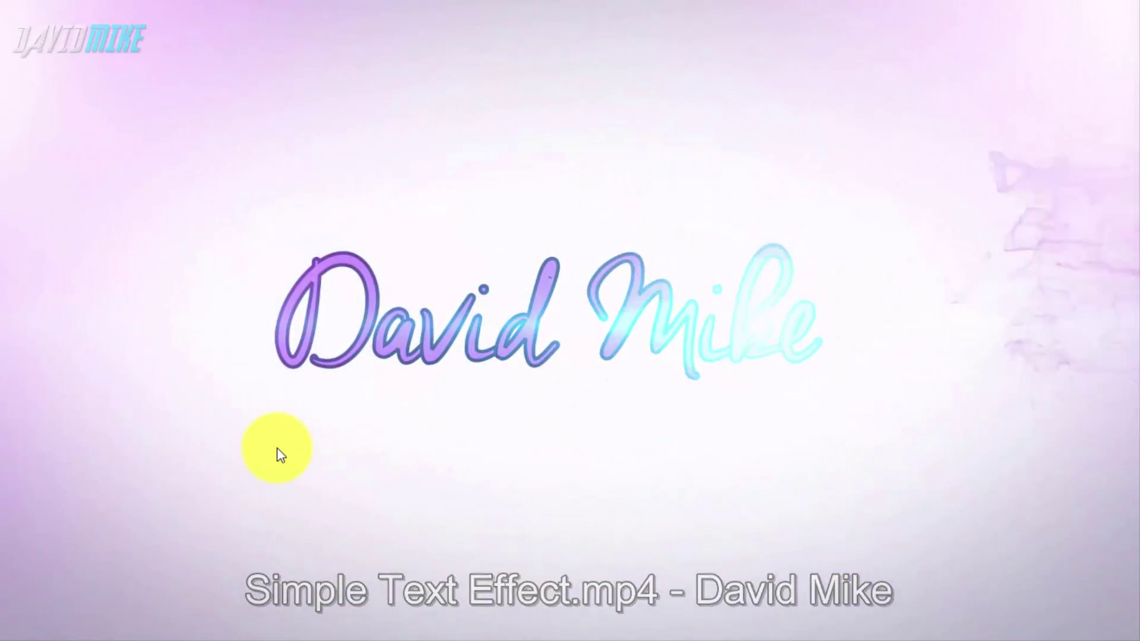
double_click(280, 453)
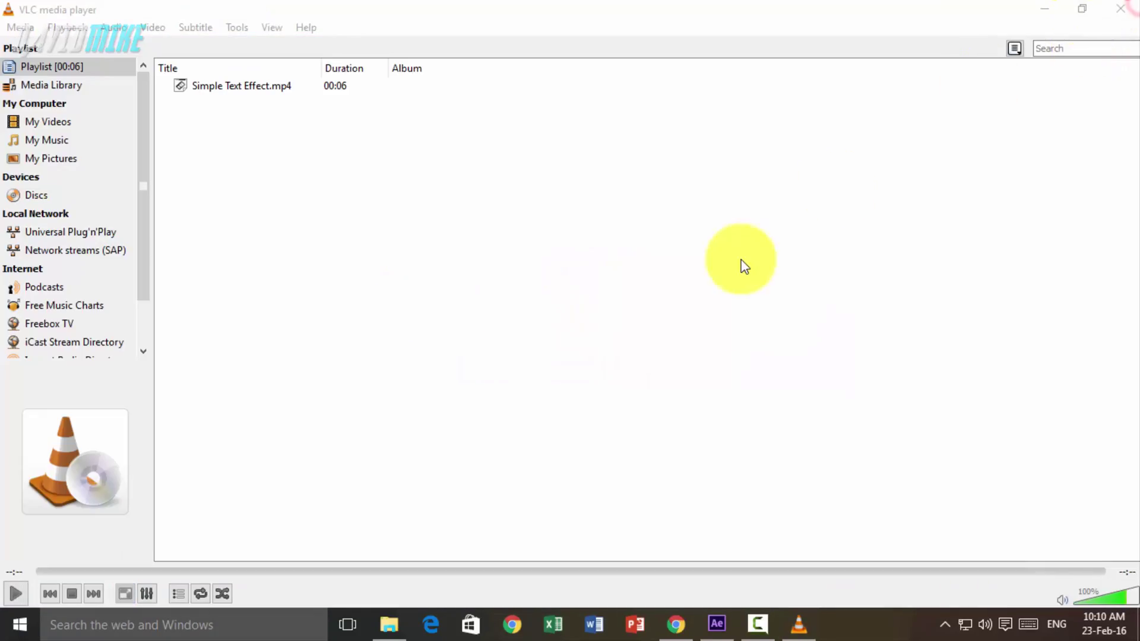
left_click(742, 263)
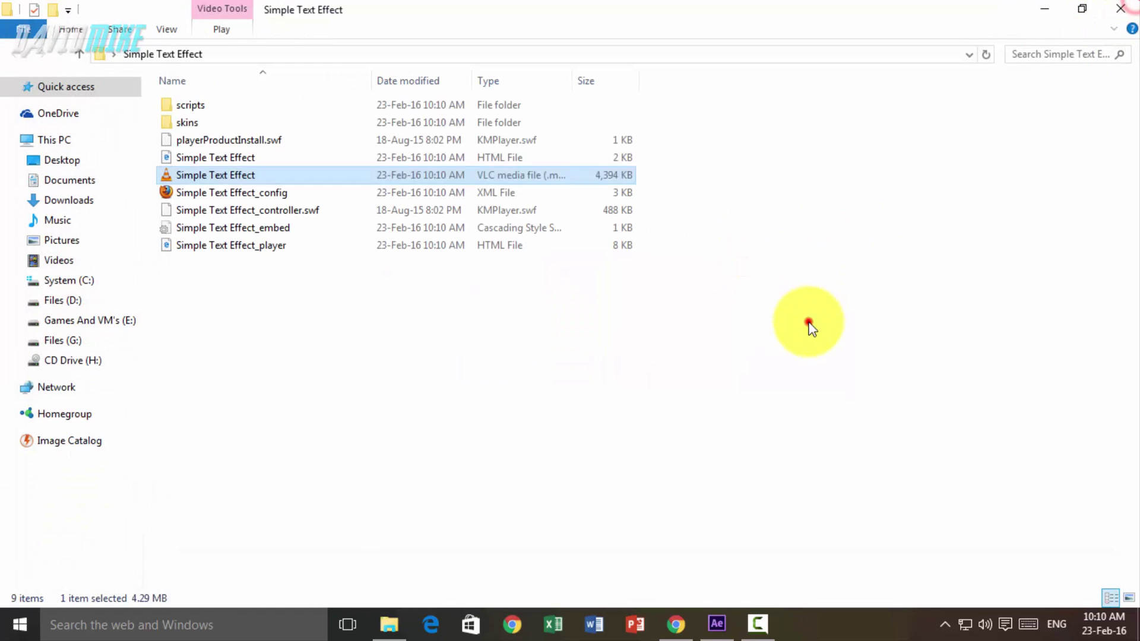
left_click(803, 332)
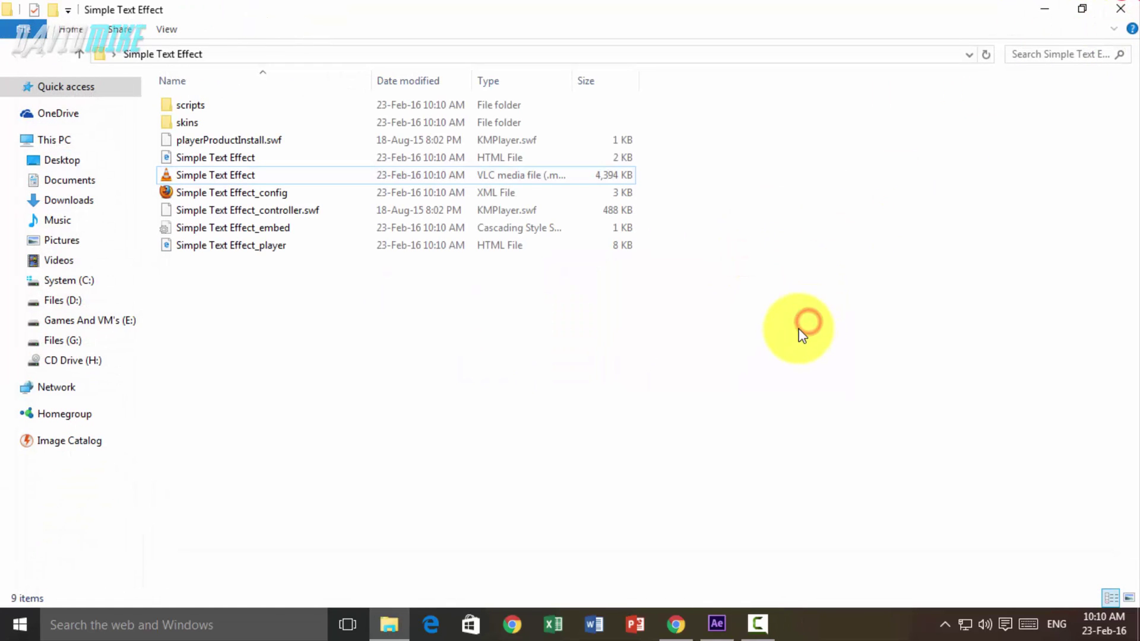